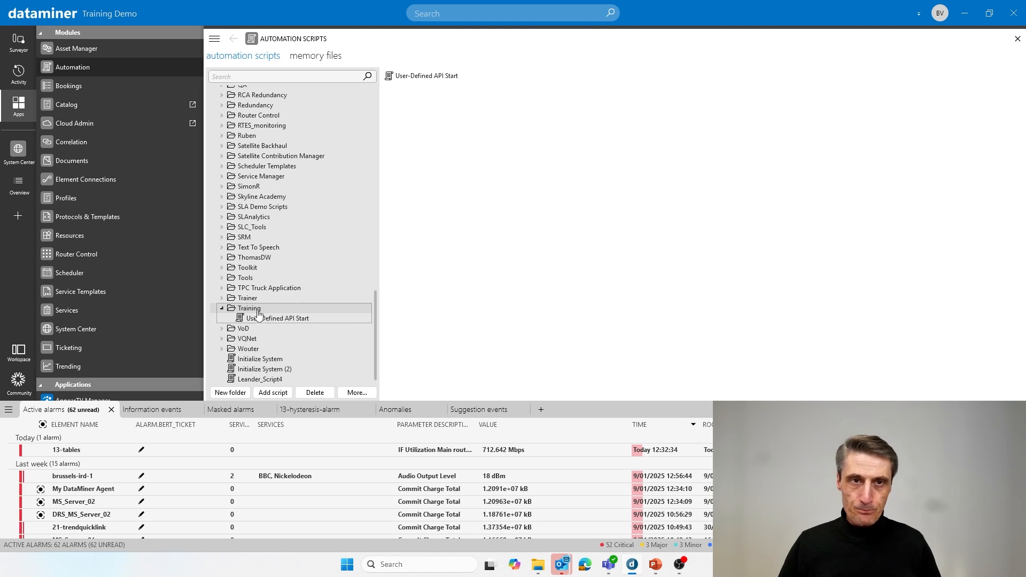
- Add a script to the Training folder and name it "Training_" followed by the trainer's first name
{"action": "right_click", "coordinate": [256, 313]}
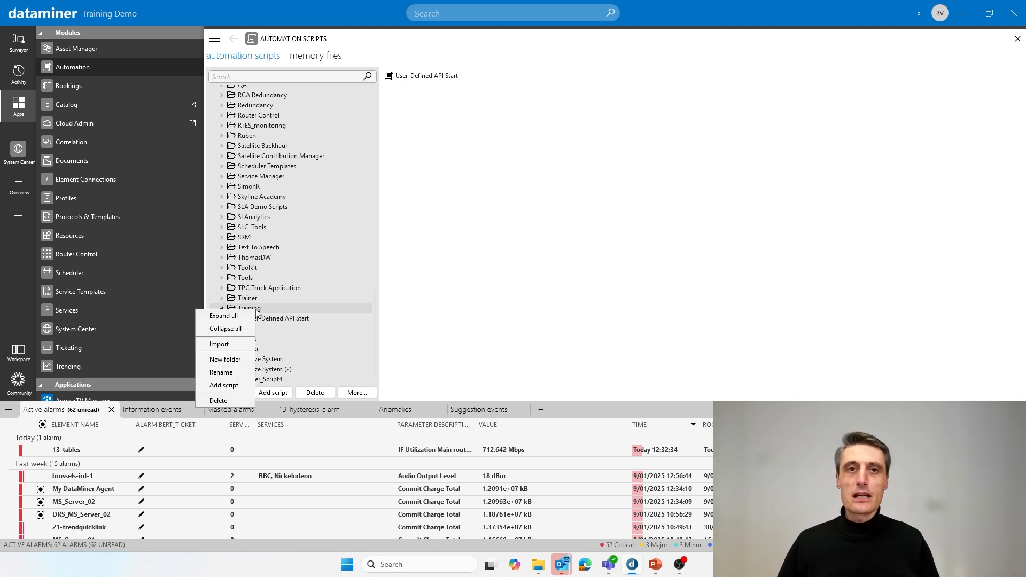
{"action": "left_click", "coordinate": [224, 385]}
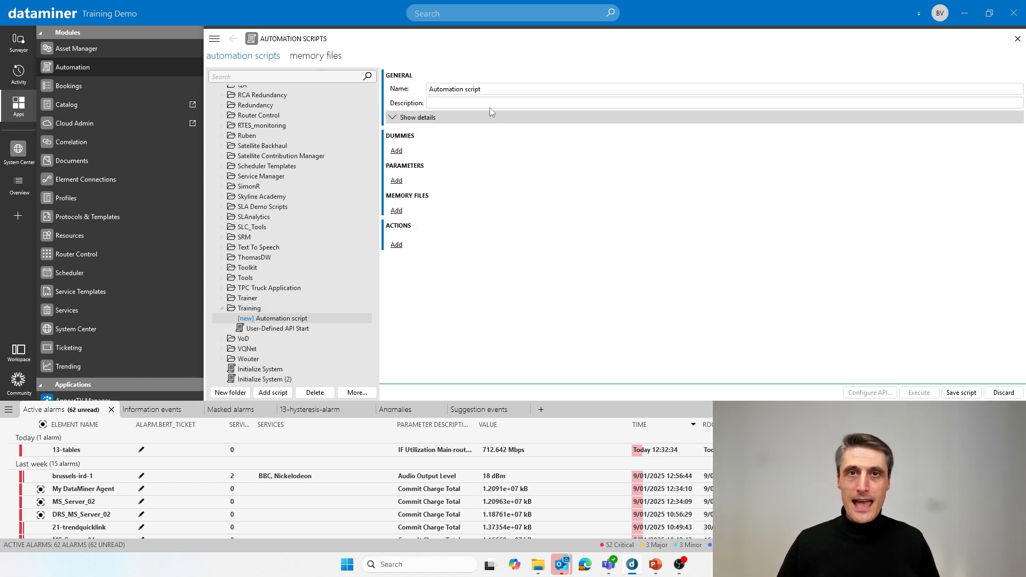
{"action": "type", "text": "T"}
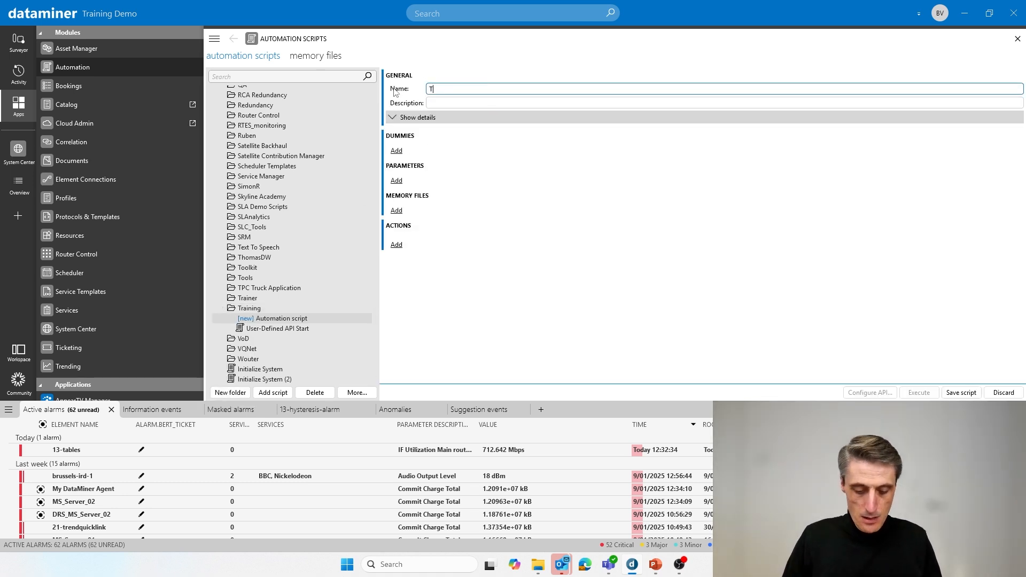
{"action": "type", "text": "raining_BErt"}
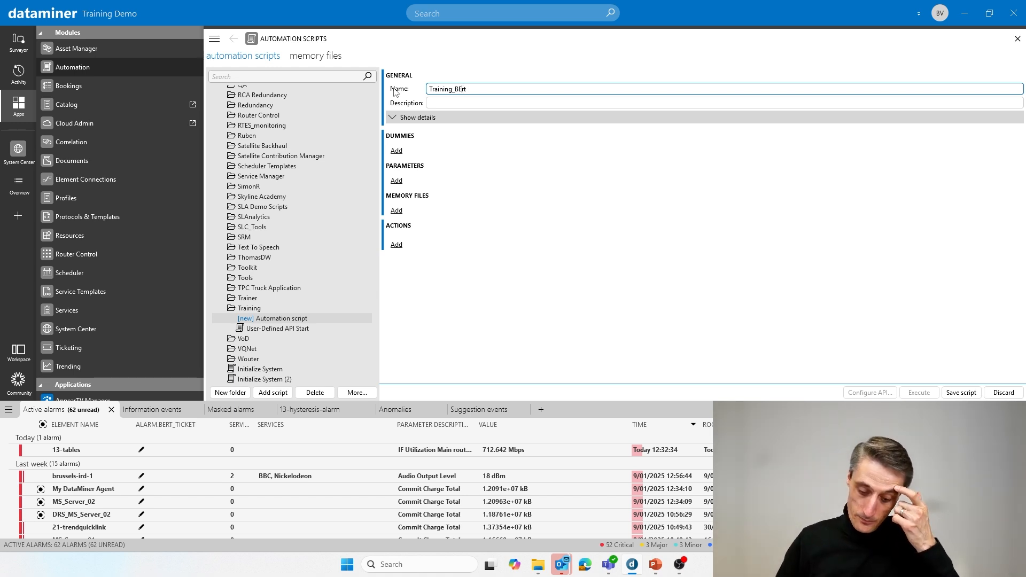
{"action": "key", "text": "BackSpace"}
{"action": "type", "text": "e"}
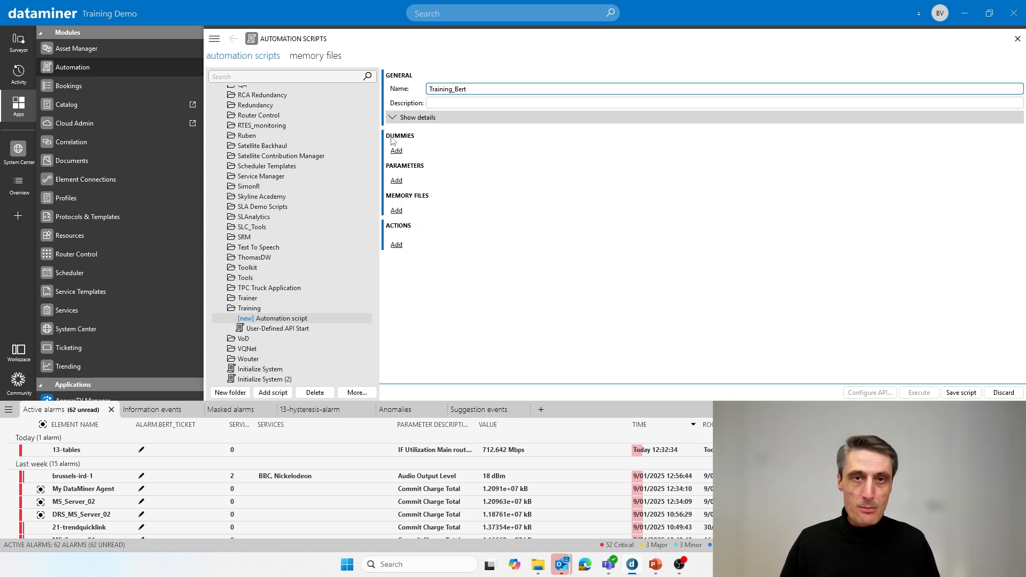
- Add an Information action with the message "Hello world" and save the script
{"action": "left_click", "coordinate": [397, 246]}
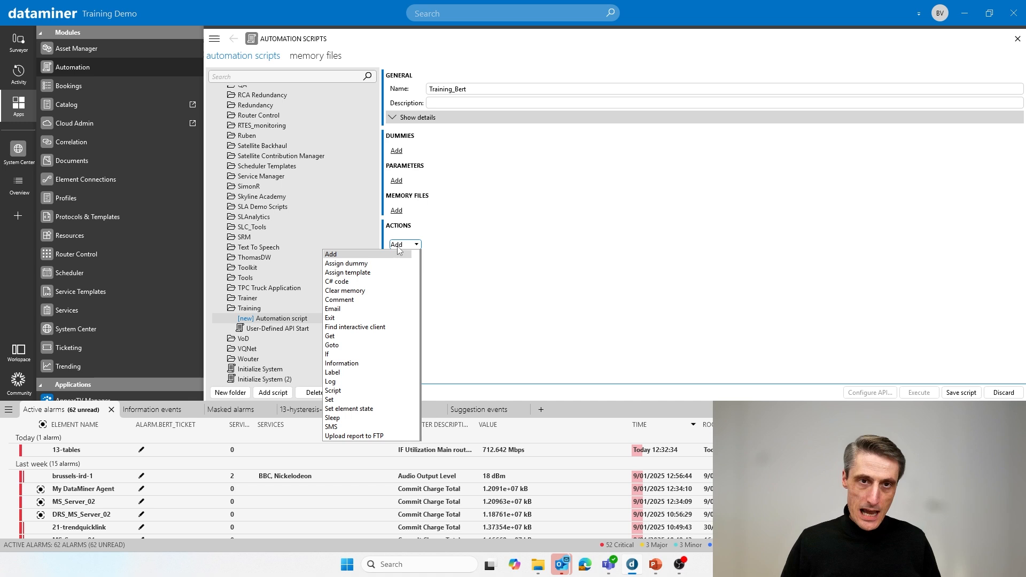
{"action": "left_click", "coordinate": [360, 367]}
{"action": "left_click", "coordinate": [463, 270]}
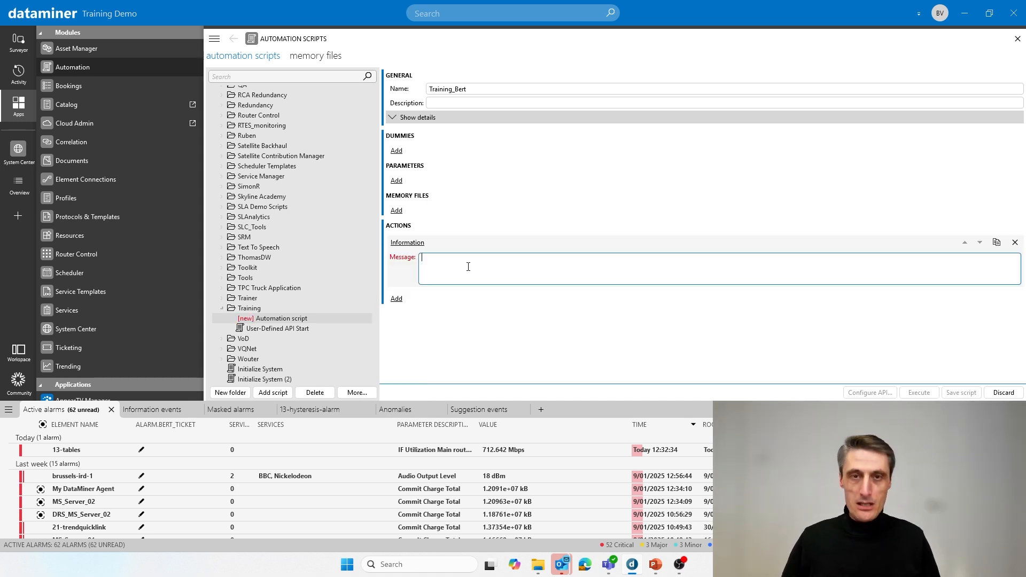
{"action": "type", "text": "Hello"}
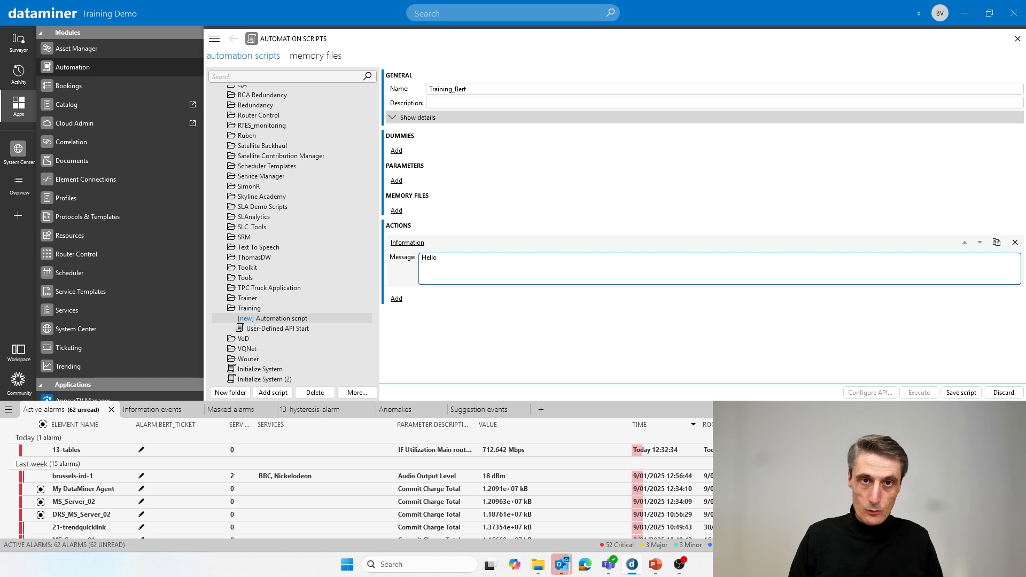
{"action": "type", "text": " world"}
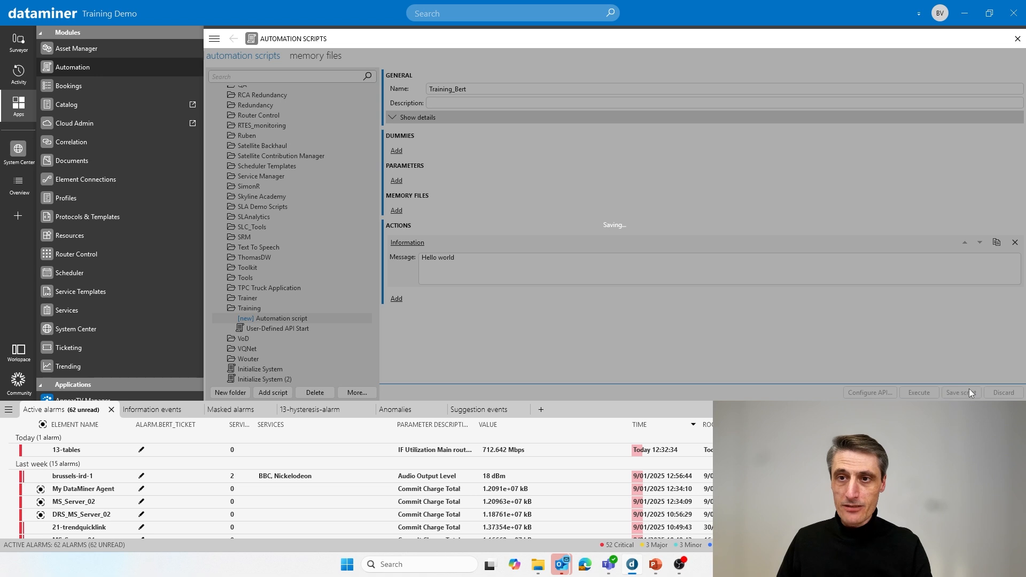
{"action": "left_click", "coordinate": [962, 392]}
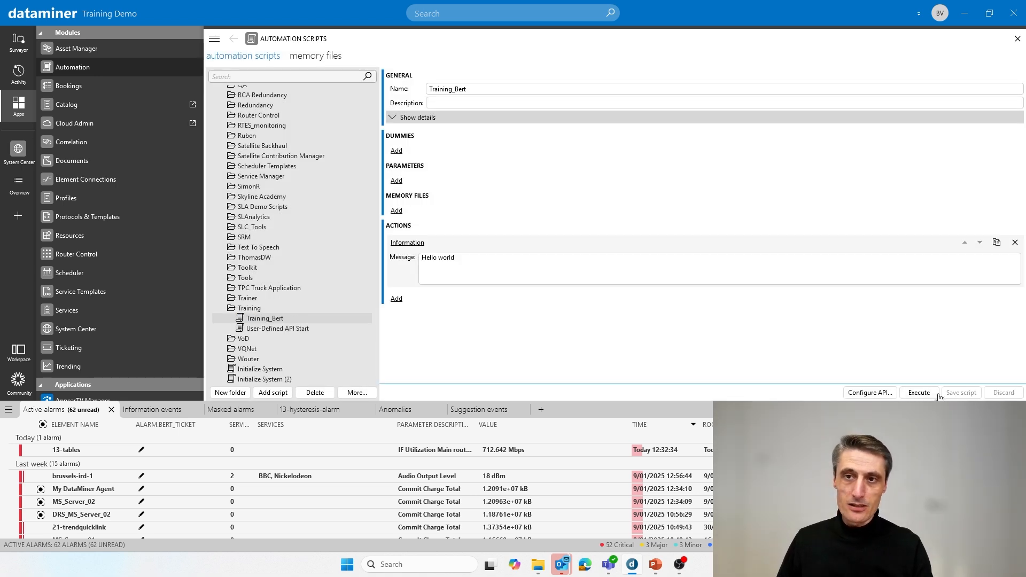
- Execute the saved script immediately with the default options and display the information events
{"action": "left_click", "coordinate": [920, 393]}
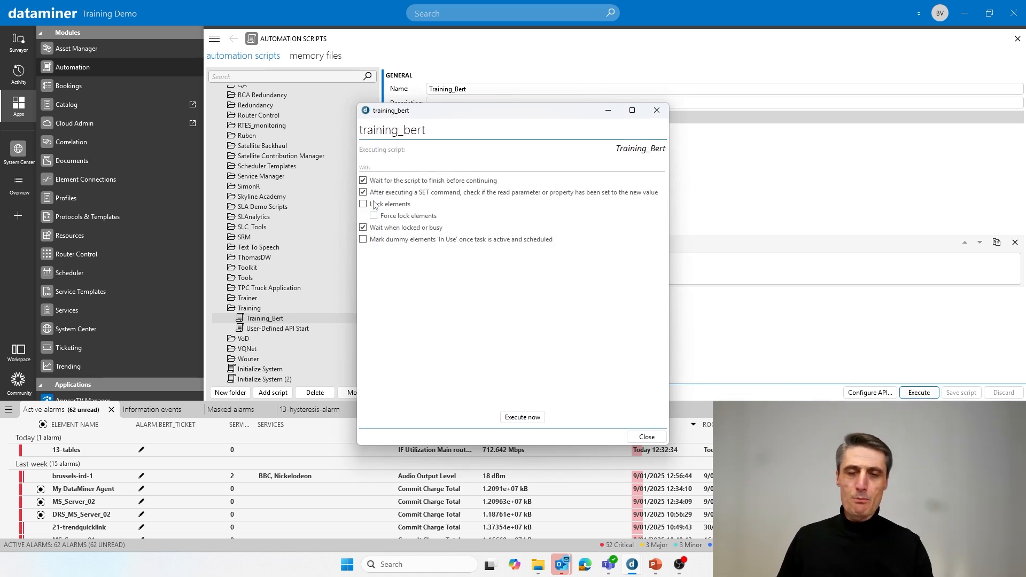
{"action": "left_click", "coordinate": [521, 419]}
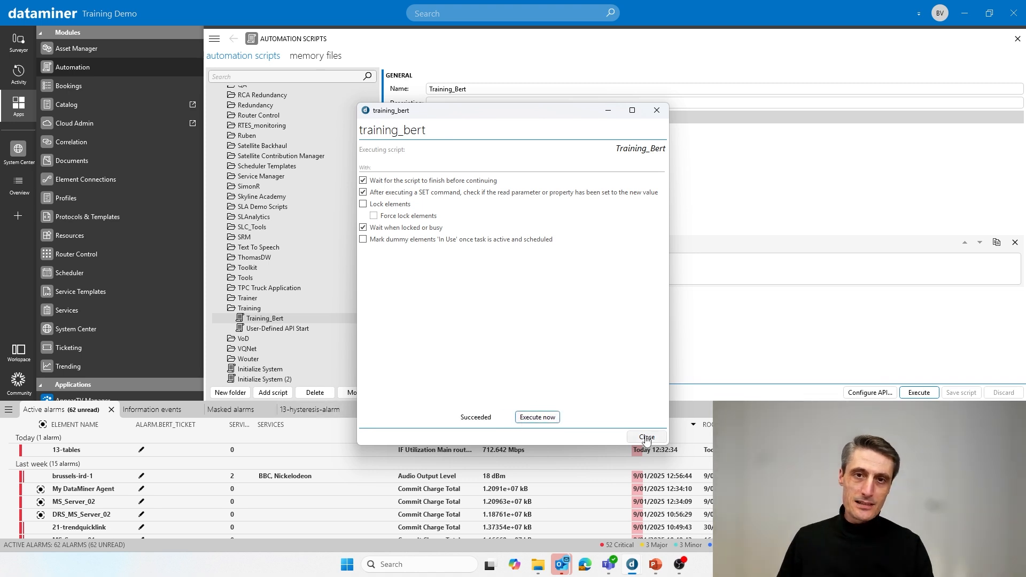
{"action": "left_click", "coordinate": [646, 438]}
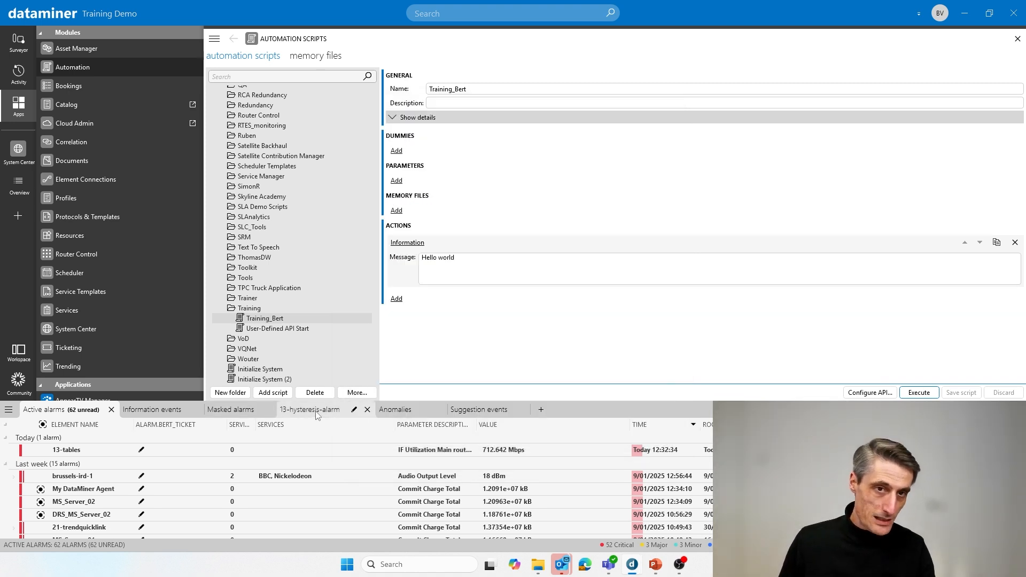
{"action": "left_click", "coordinate": [151, 409]}
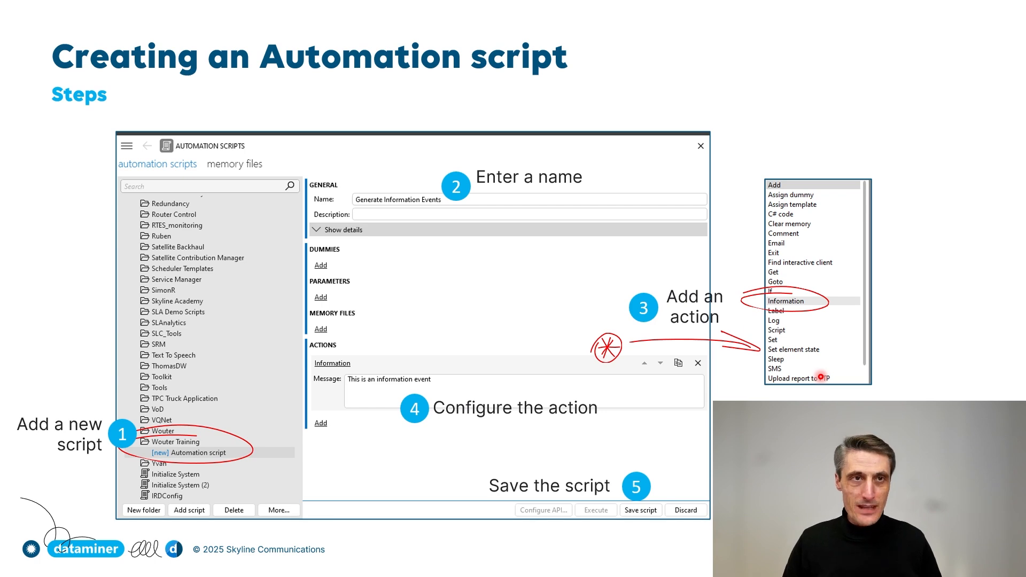
{"action": "key", "text": "Right"}
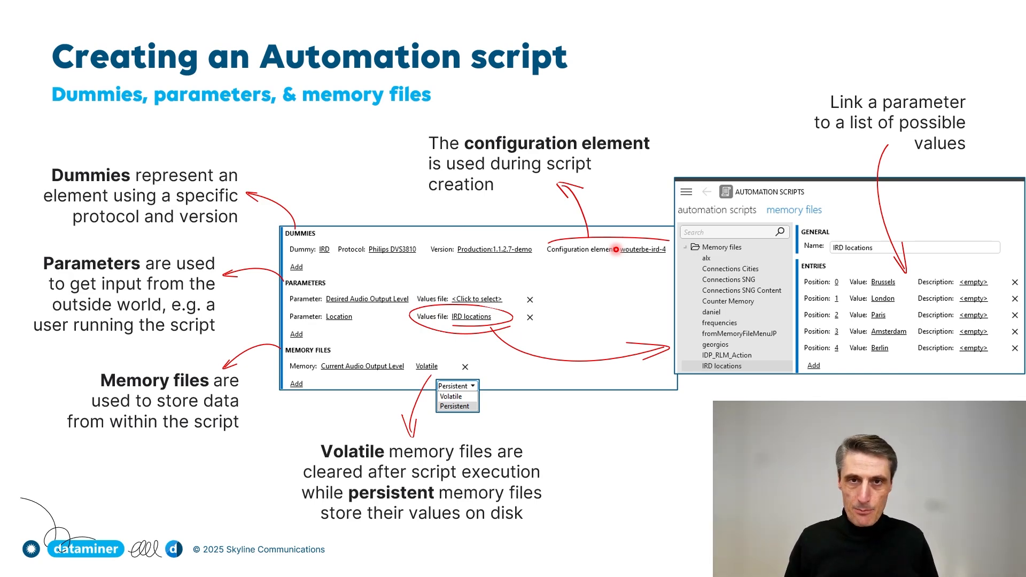
{"action": "key", "text": "alt+Tab"}
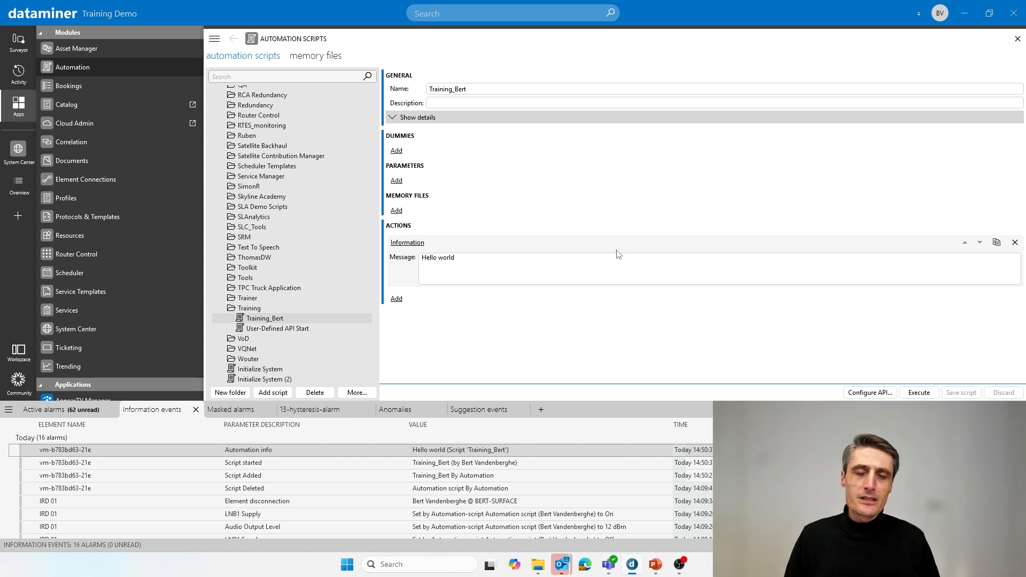
- Add a Set action for a parameter below the Information action and create a new dummy named IRD from it
{"action": "left_click", "coordinate": [398, 299]}
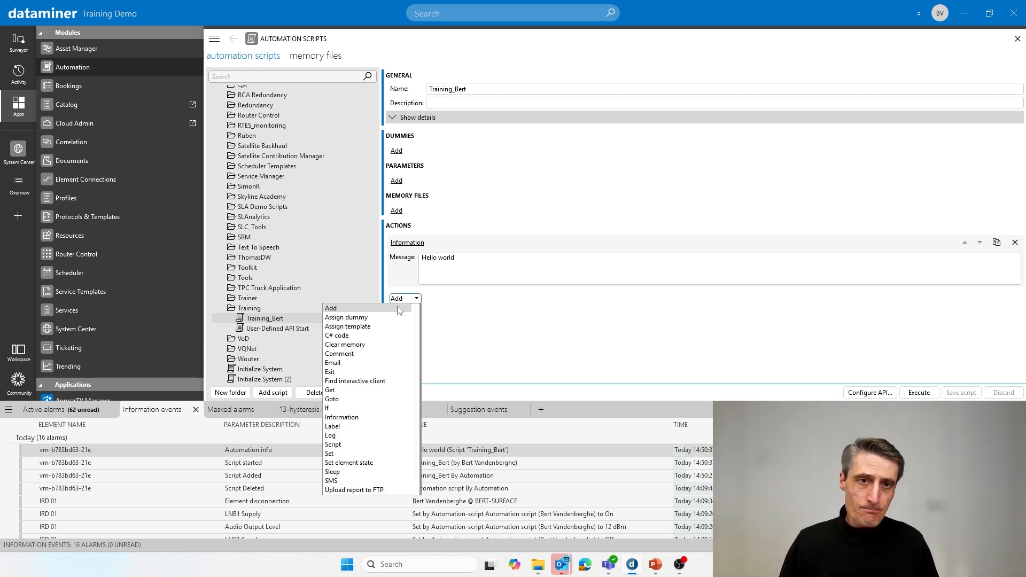
{"action": "left_click", "coordinate": [329, 454]}
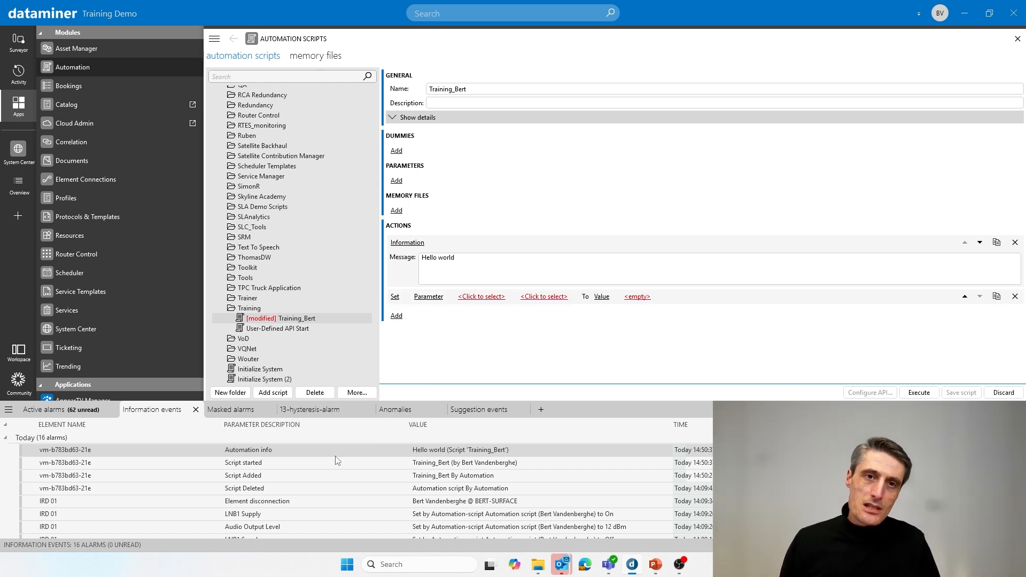
{"action": "left_click", "coordinate": [474, 298]}
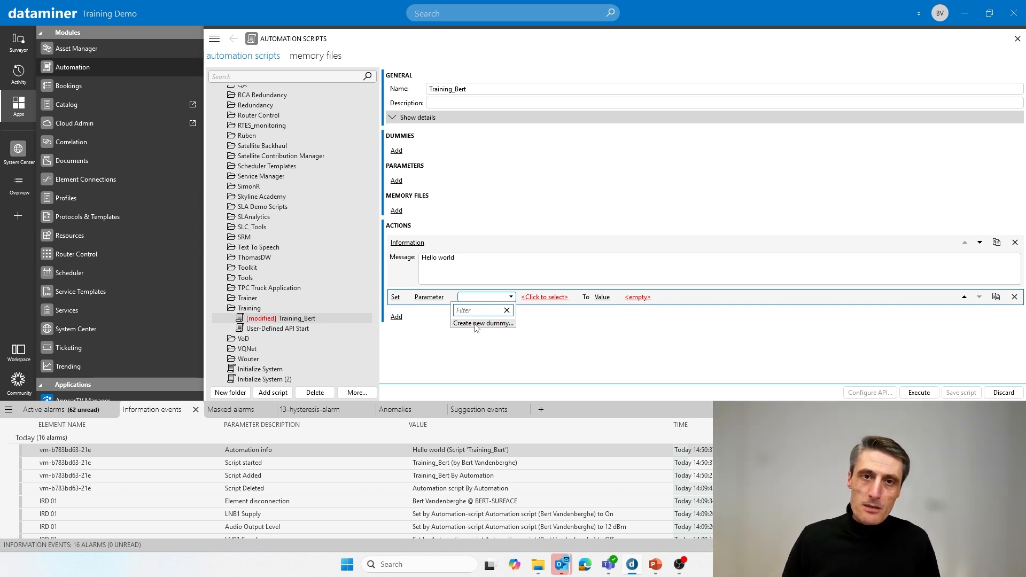
{"action": "left_click", "coordinate": [476, 323]}
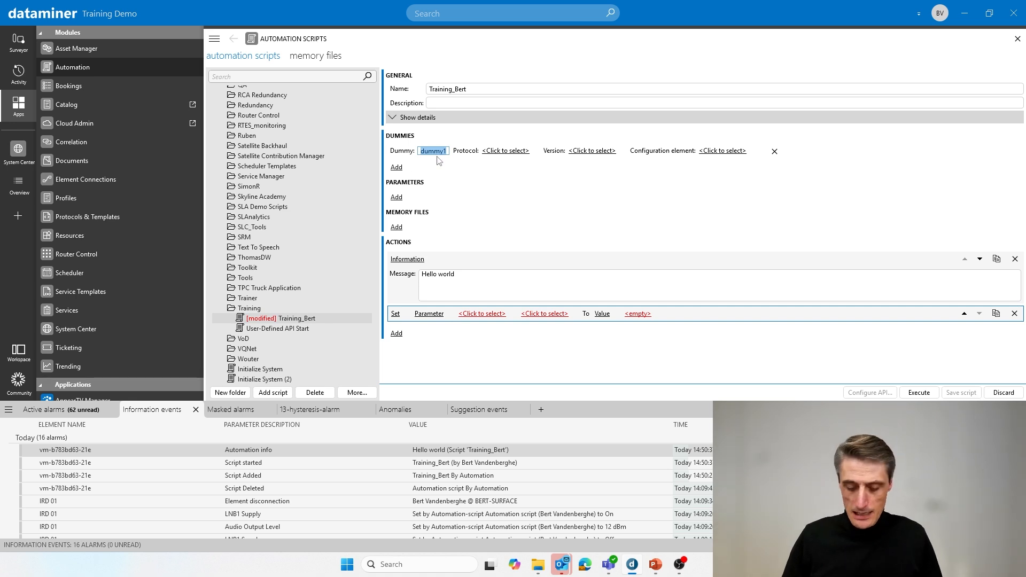
{"action": "type", "text": "IRD"}
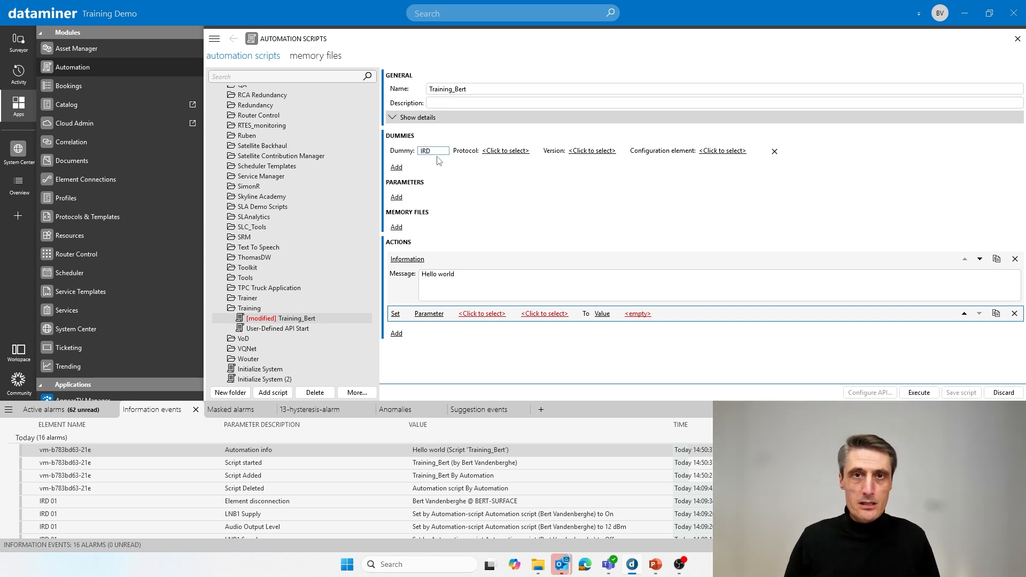
- Assign the Philips DVS3810 protocol and version Production:1.1.2.7-demo to the IRD dummy
{"action": "left_click", "coordinate": [505, 153]}
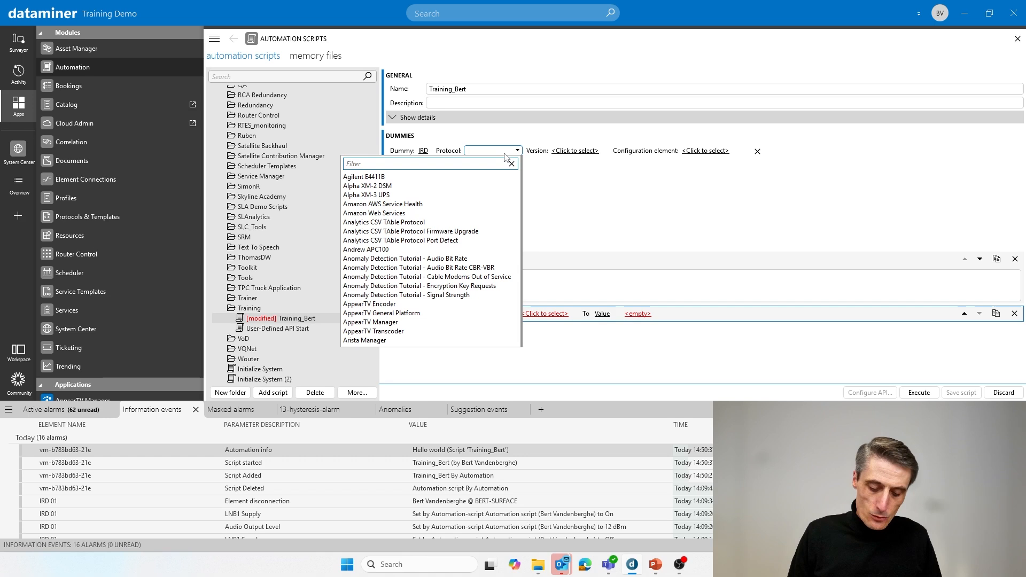
{"action": "type", "text": "phili"}
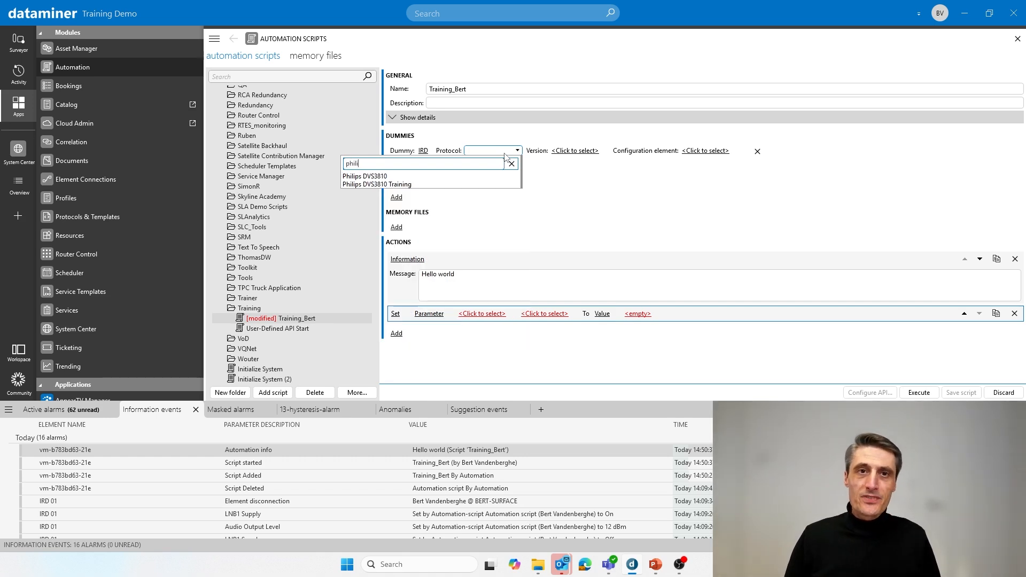
{"action": "left_click", "coordinate": [388, 180]}
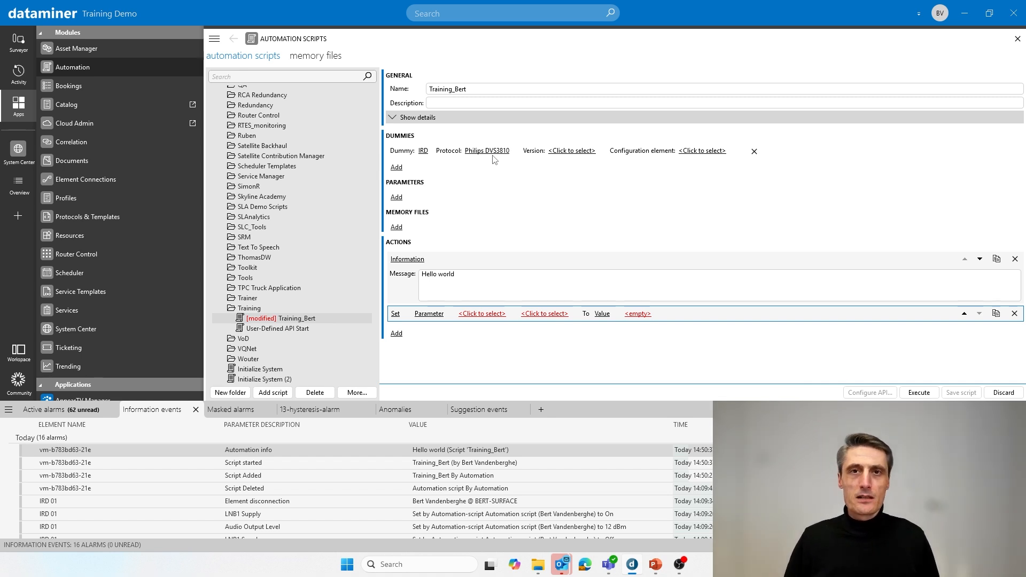
{"action": "left_click", "coordinate": [564, 153]}
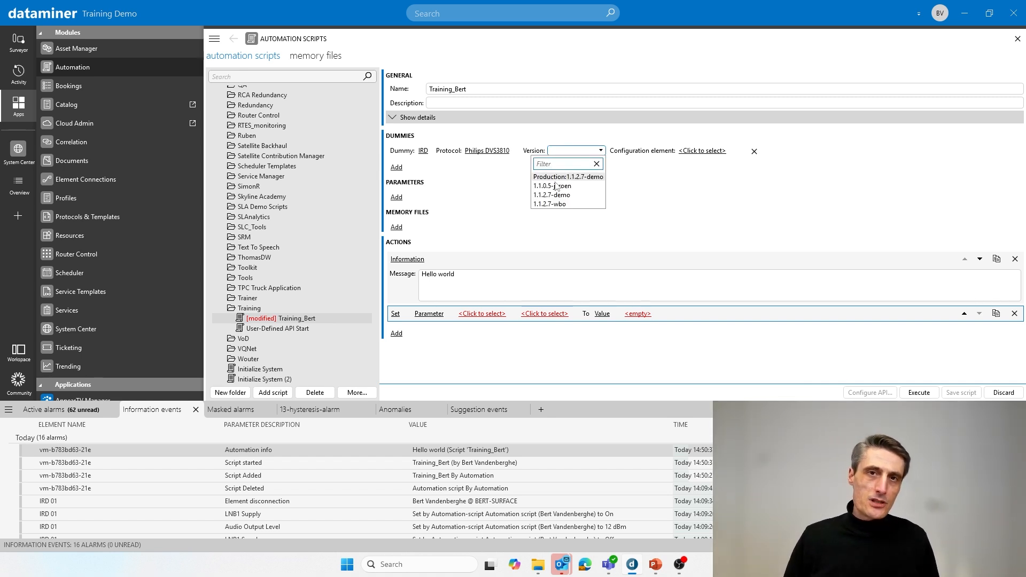
{"action": "left_click", "coordinate": [570, 178]}
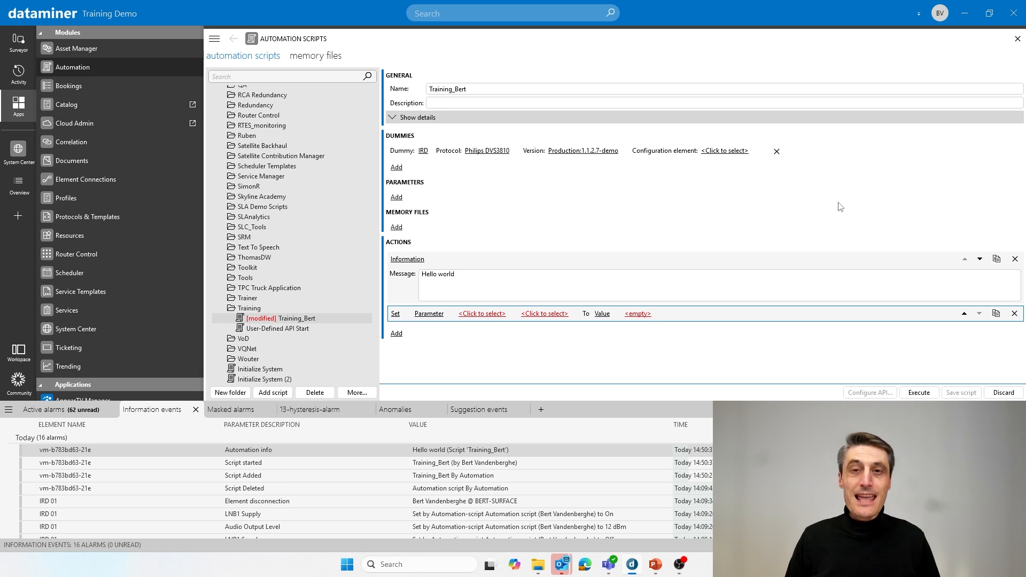
- Make the Set action target the IRD dummy's Audio Output Level and set its value to 12 dBm
{"action": "left_click", "coordinate": [482, 314]}
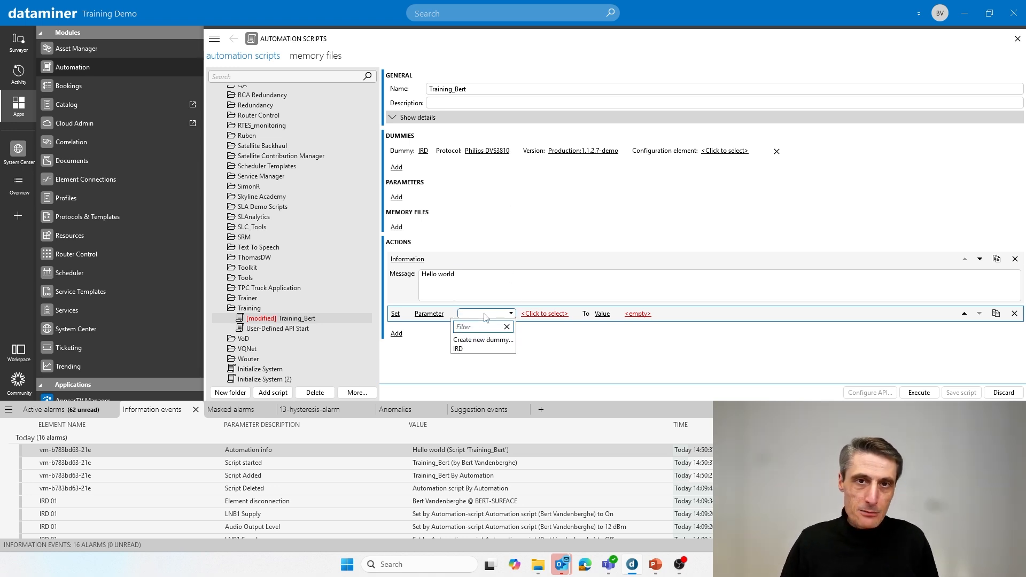
{"action": "left_click", "coordinate": [471, 350]}
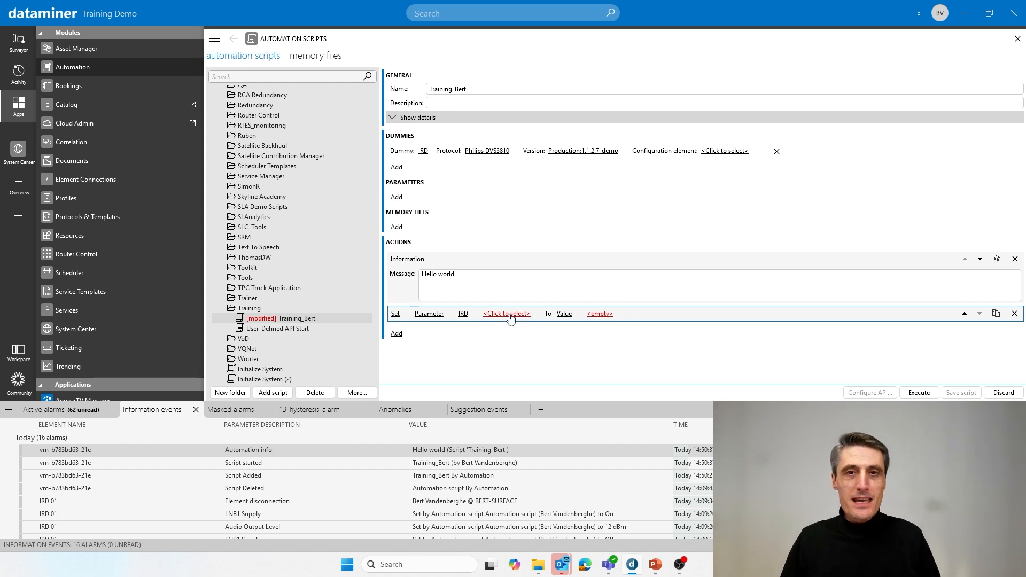
{"action": "left_click", "coordinate": [506, 314]}
{"action": "left_click", "coordinate": [453, 351]}
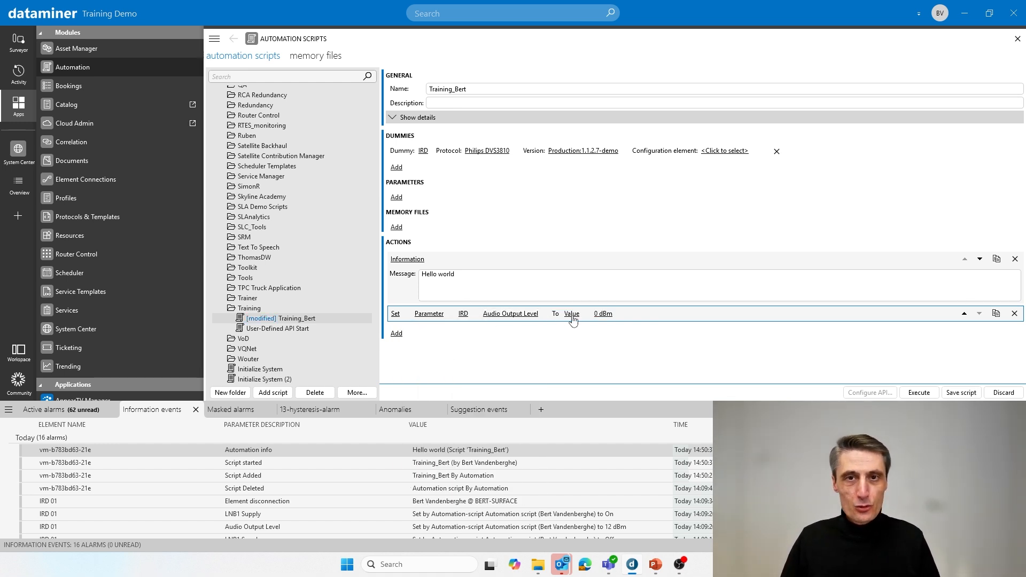
{"action": "left_click", "coordinate": [599, 316]}
{"action": "left_click_drag", "start_coordinate": [641, 323], "coordinate": [665, 325]}
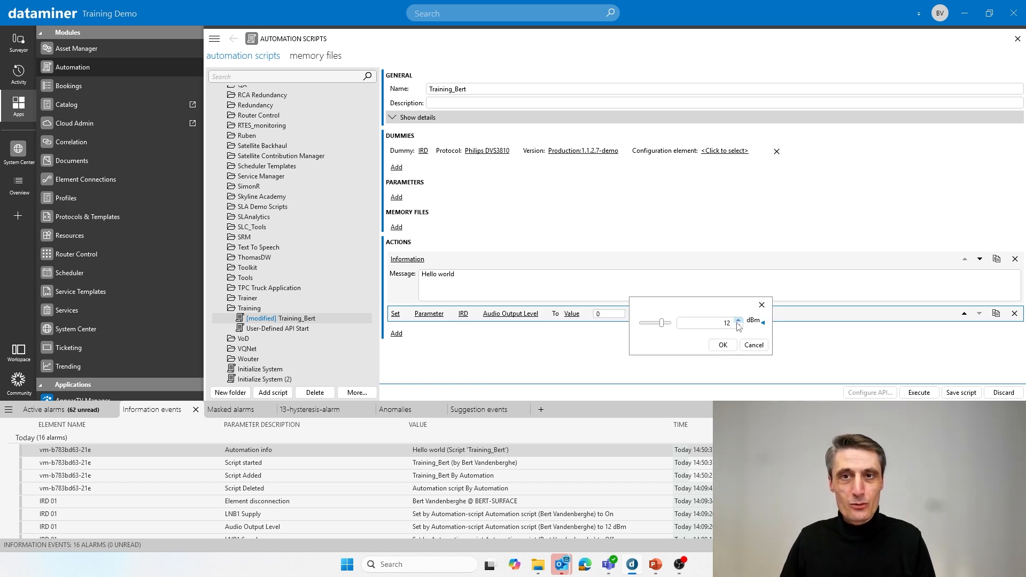
{"action": "left_click", "coordinate": [722, 345]}
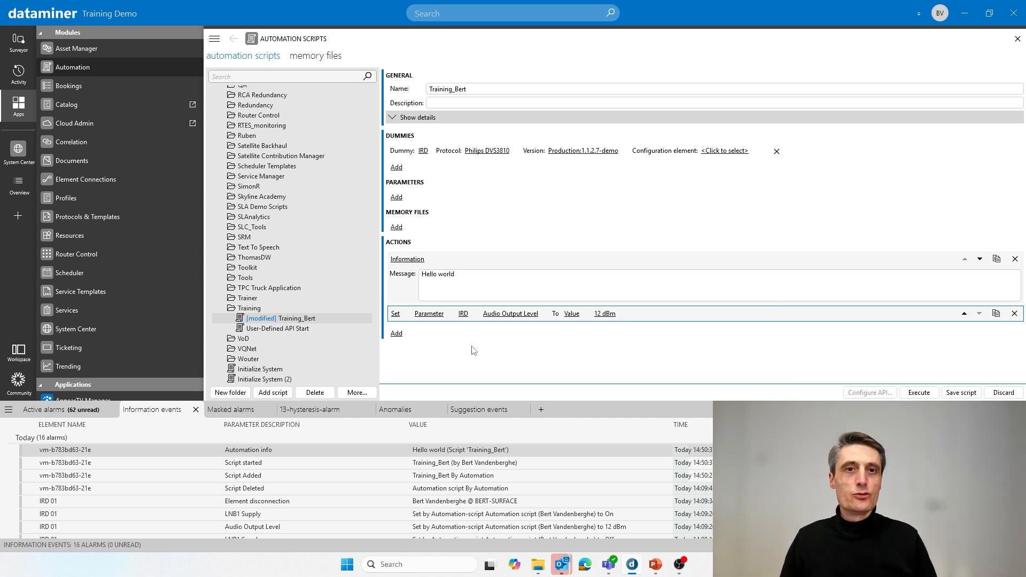
{"action": "left_click", "coordinate": [429, 314]}
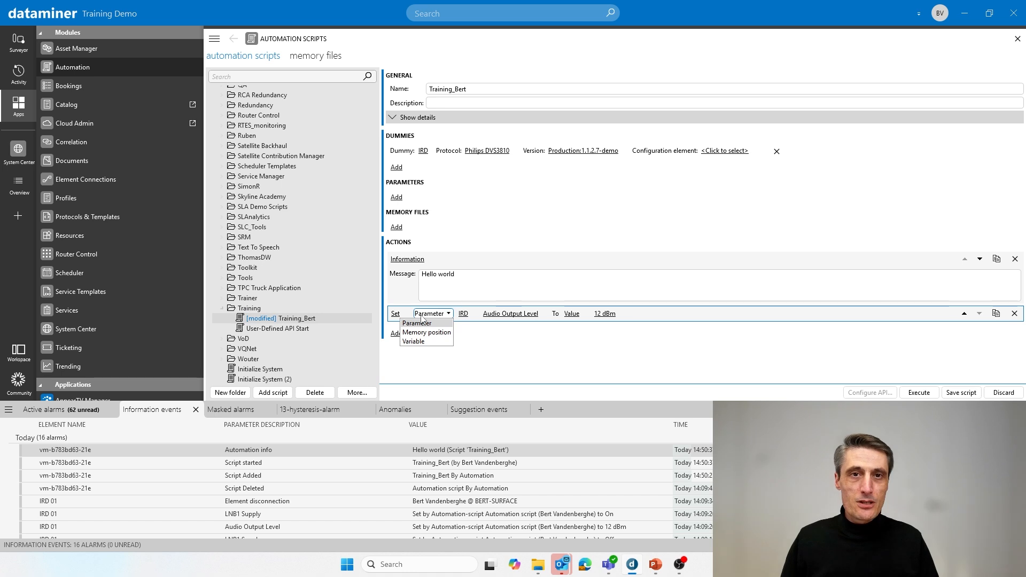
{"action": "left_click", "coordinate": [468, 315]}
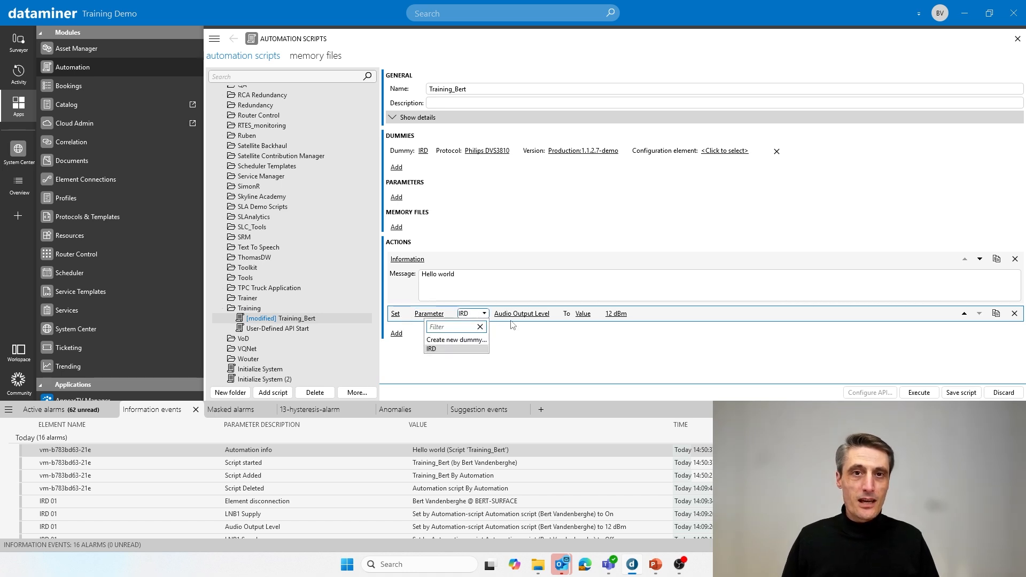
{"action": "left_click", "coordinate": [521, 342]}
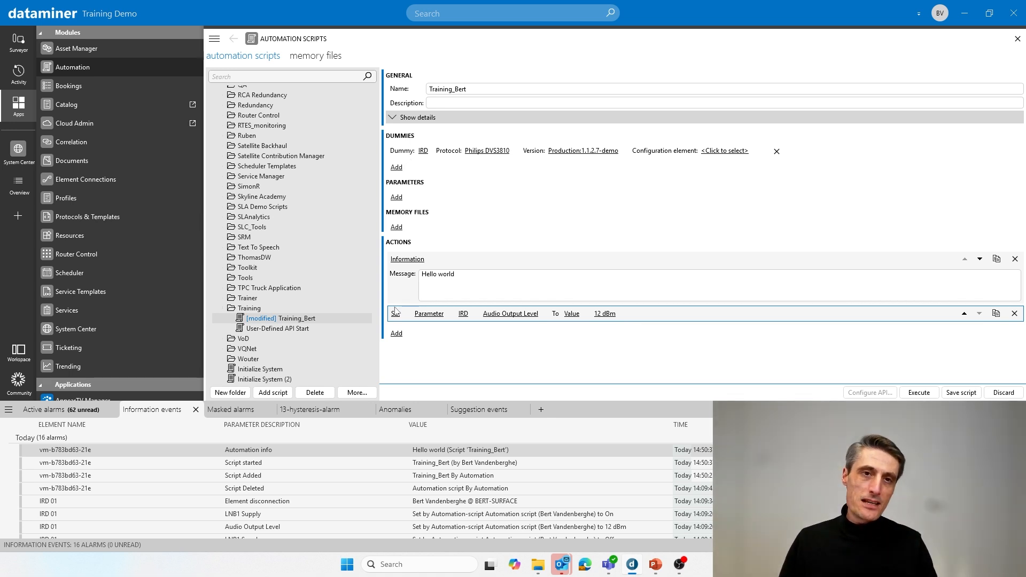
- Add a second Set action for the IRD dummy's Audio Mode with value MPEG 1 Layer II, and delete that action again
{"action": "left_click", "coordinate": [397, 334]}
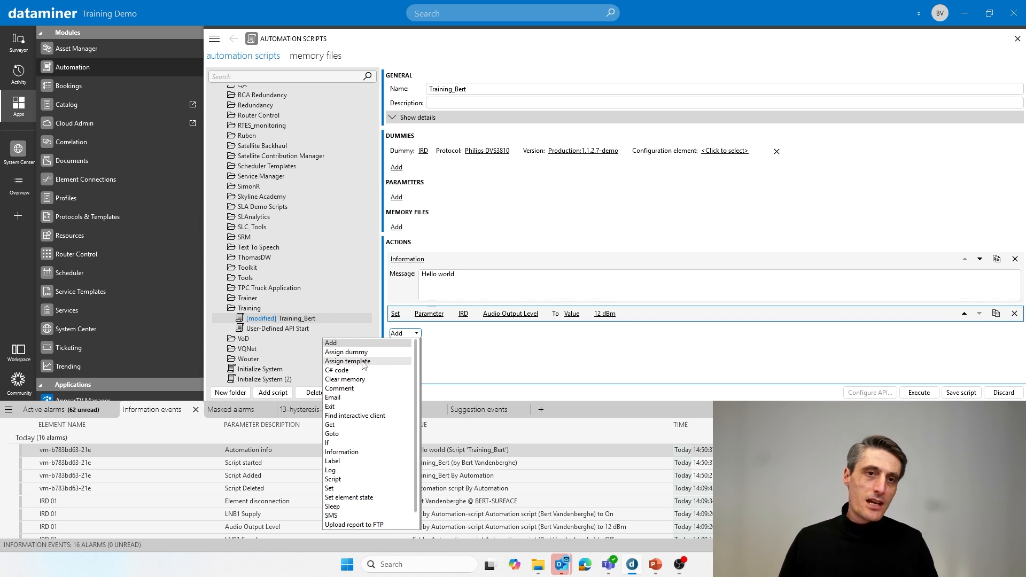
{"action": "left_click", "coordinate": [330, 488]}
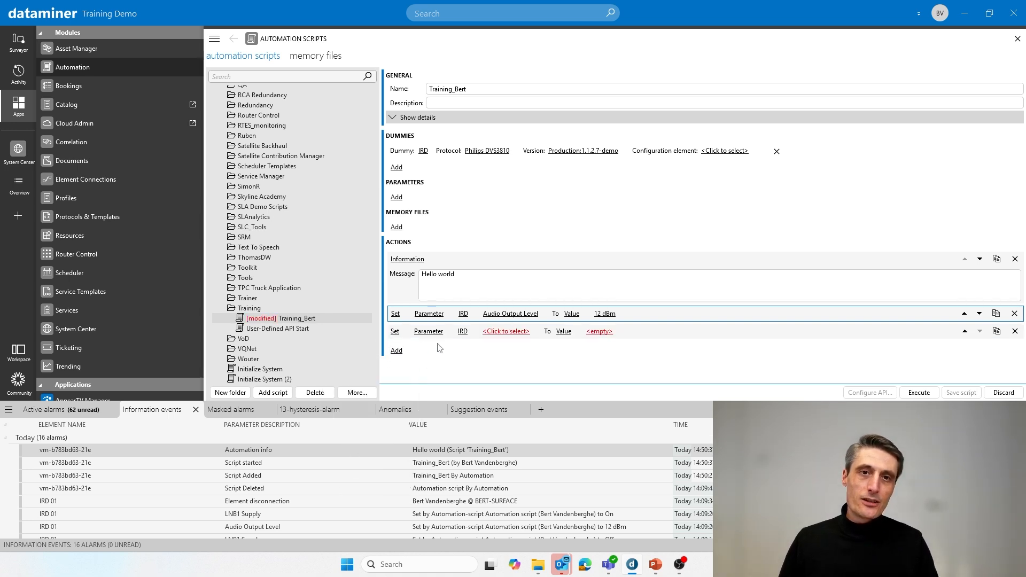
{"action": "left_click", "coordinate": [497, 333]}
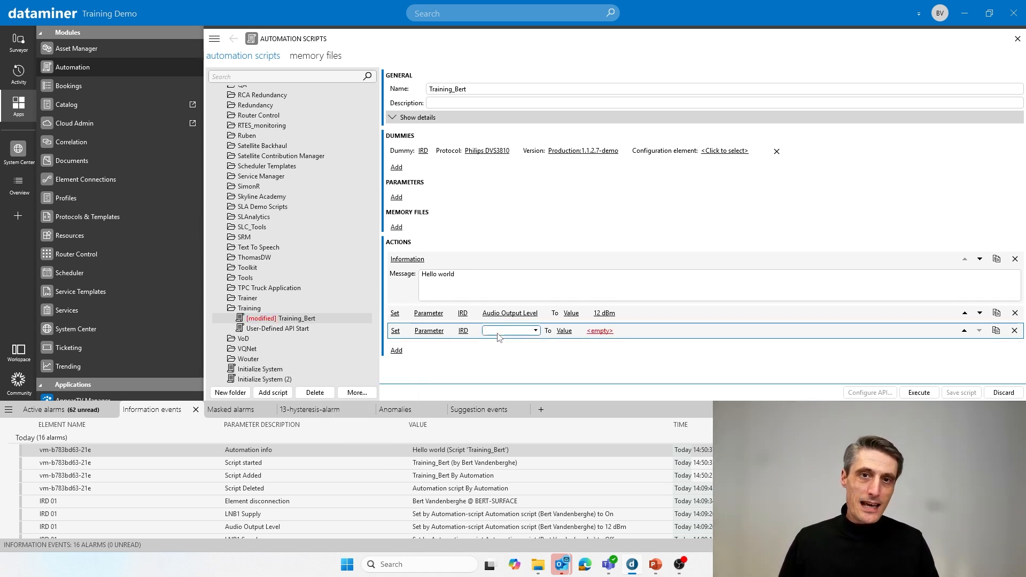
{"action": "left_click", "coordinate": [497, 334]}
{"action": "left_click", "coordinate": [497, 363]}
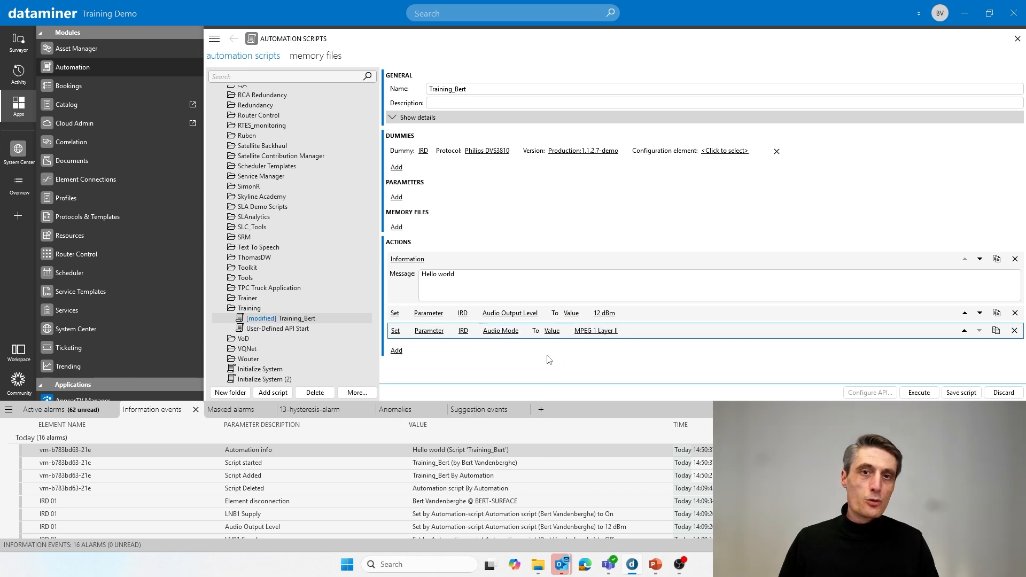
{"action": "left_click", "coordinate": [1015, 332]}
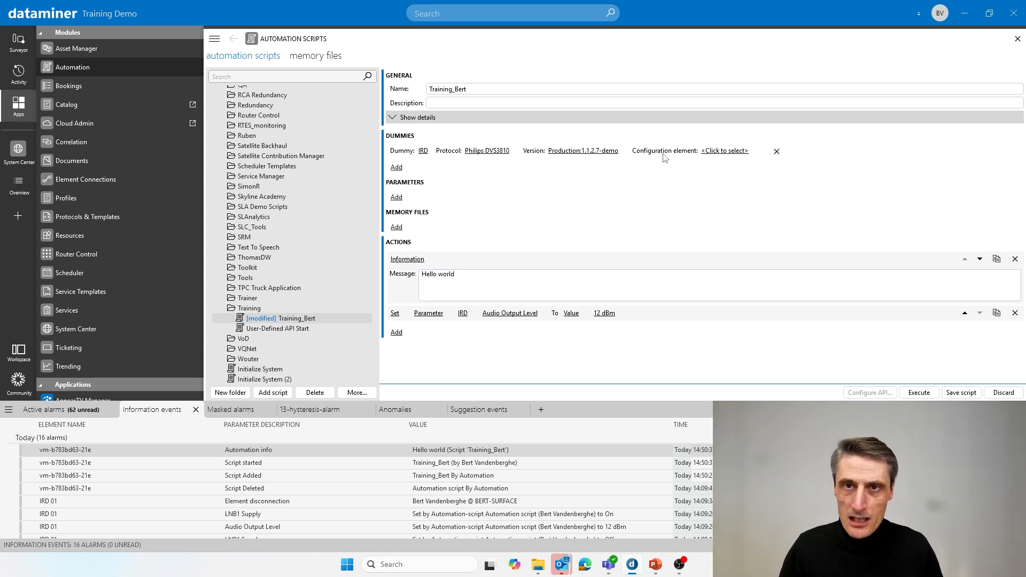
- Browse the elements available as configuration element for the IRD dummy without selecting one
{"action": "left_click", "coordinate": [728, 154]}
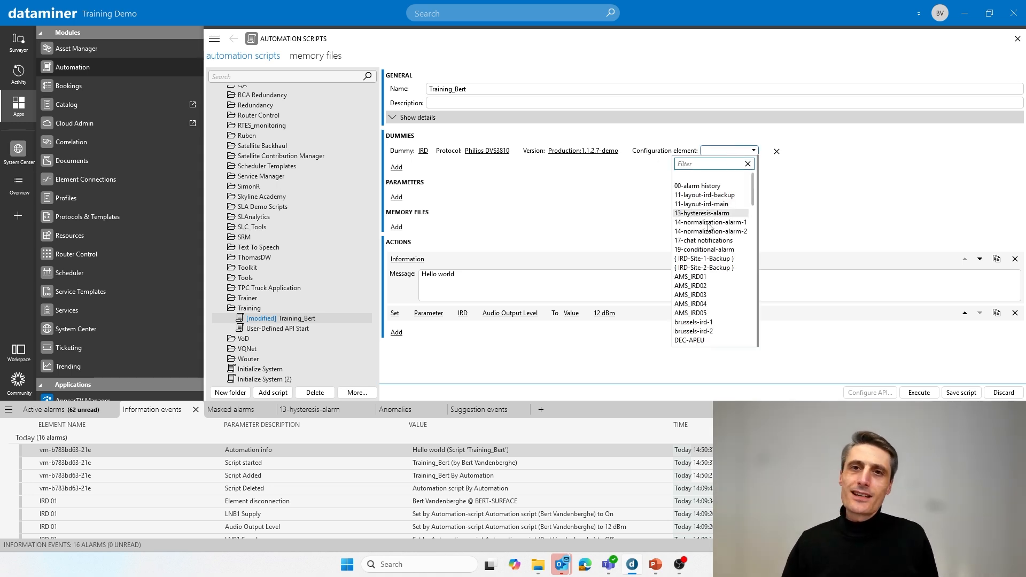
{"action": "scroll", "coordinate": [702, 309], "scroll_direction": "down", "scroll_amount": 20}
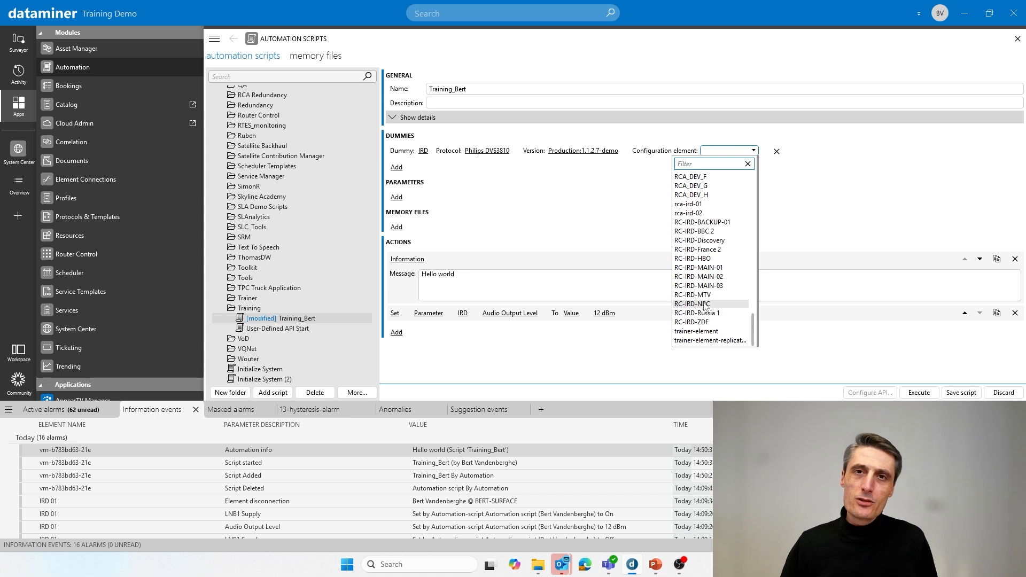
{"action": "scroll", "coordinate": [704, 308], "scroll_direction": "up", "scroll_amount": 1}
{"action": "left_click_drag", "start_coordinate": [750, 317], "coordinate": [758, 256]}
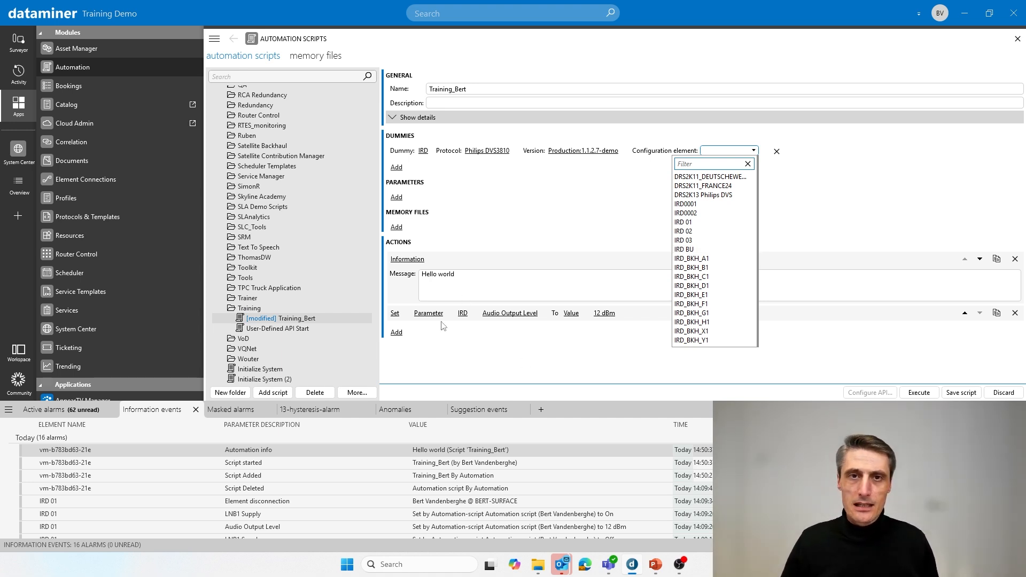
{"action": "left_click", "coordinate": [524, 345]}
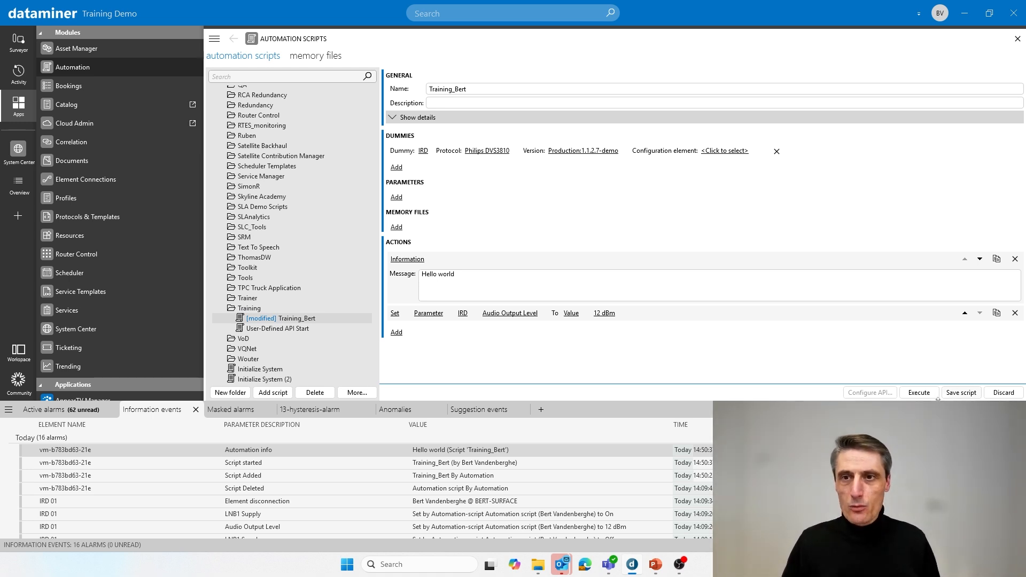
- Save the script and open the element IRD 01 from the ROME view in a new card beside the script
{"action": "left_click", "coordinate": [960, 393]}
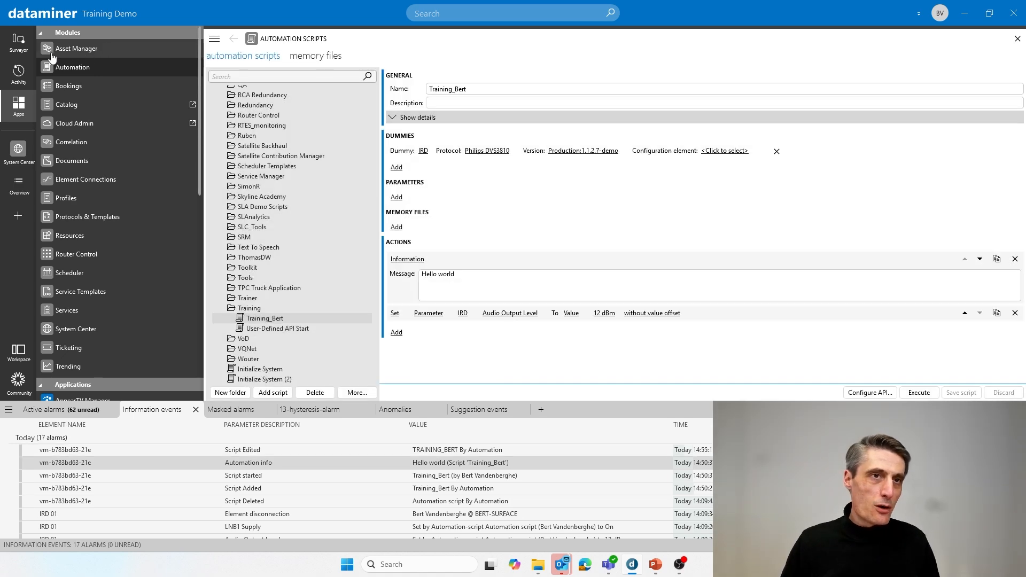
{"action": "left_click", "coordinate": [17, 47]}
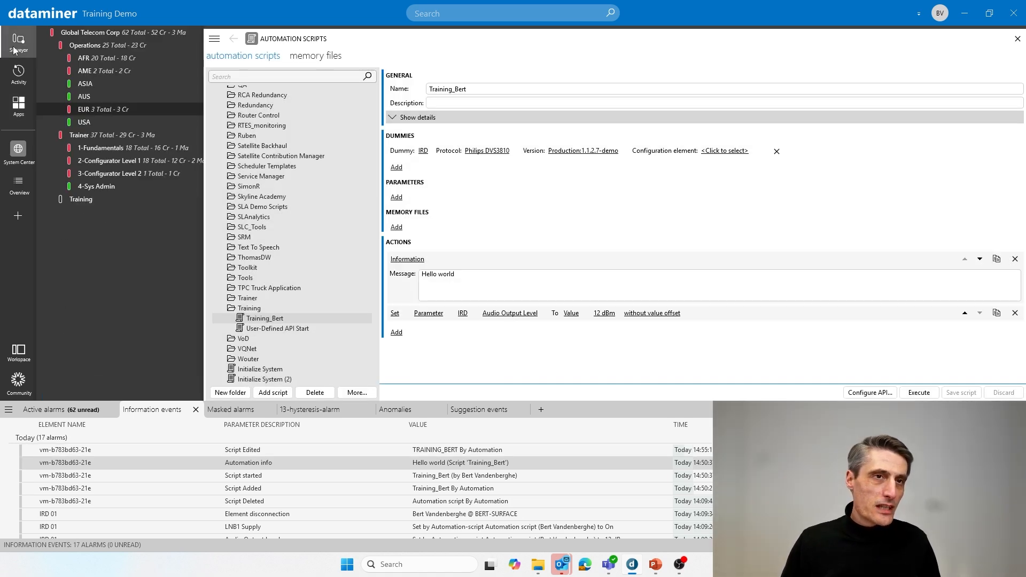
{"action": "left_click", "coordinate": [58, 109]}
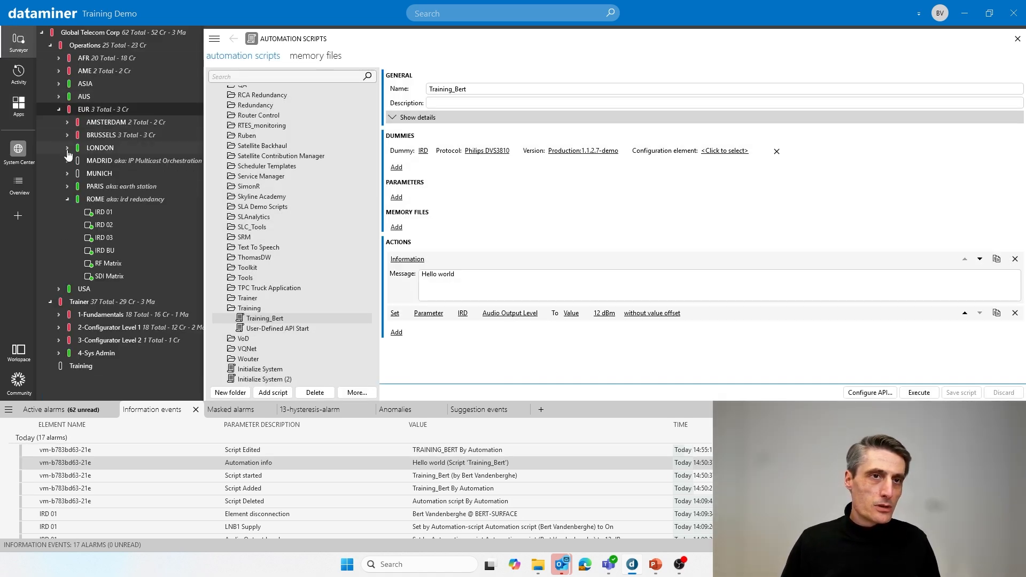
{"action": "right_click", "coordinate": [104, 216]}
{"action": "left_click", "coordinate": [132, 234]}
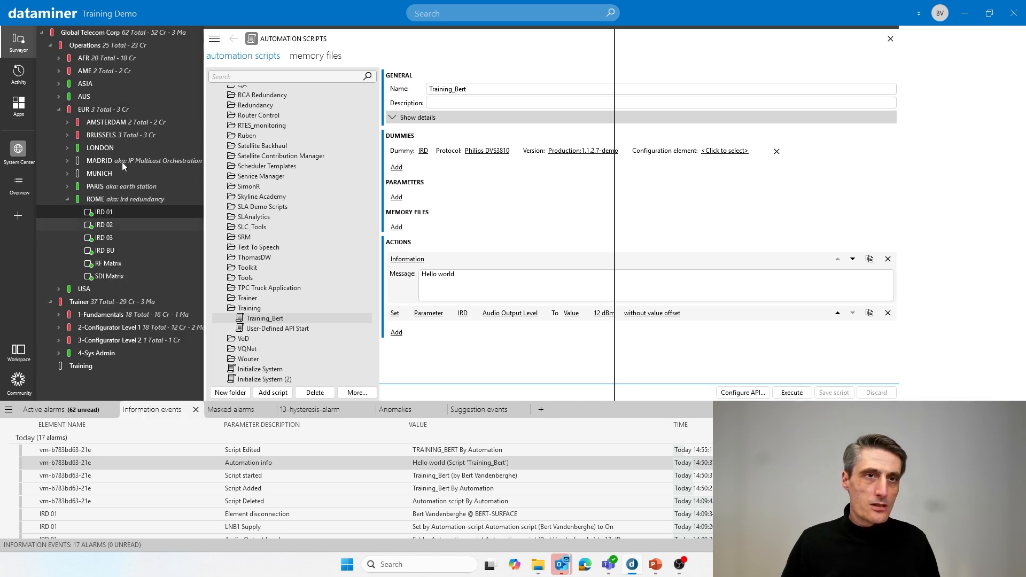
{"action": "left_click", "coordinate": [24, 48]}
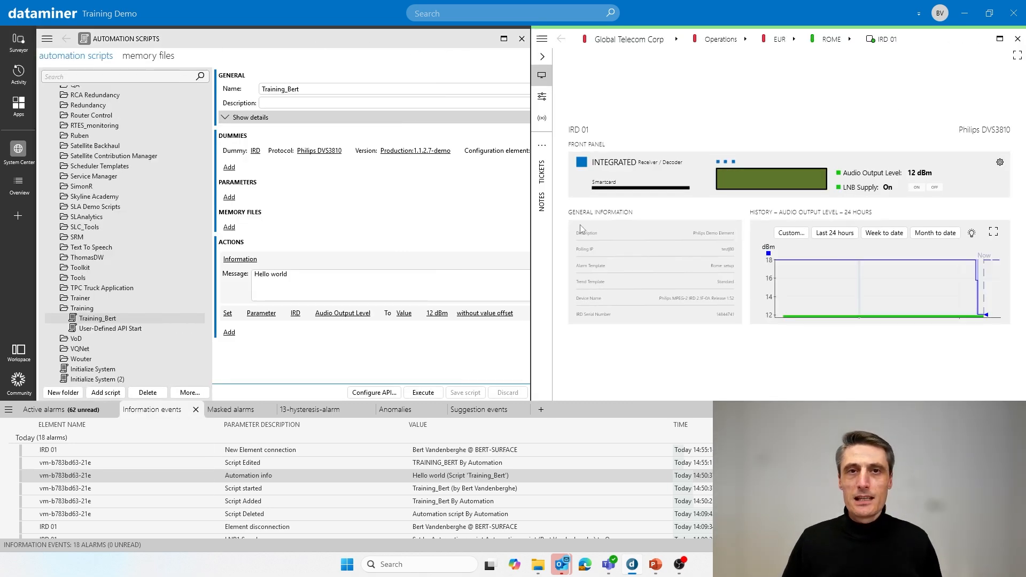
- Show IRD 01's Audio data page in a narrower card and set its Audio Output Level to 6 dBm
{"action": "left_click", "coordinate": [543, 98]}
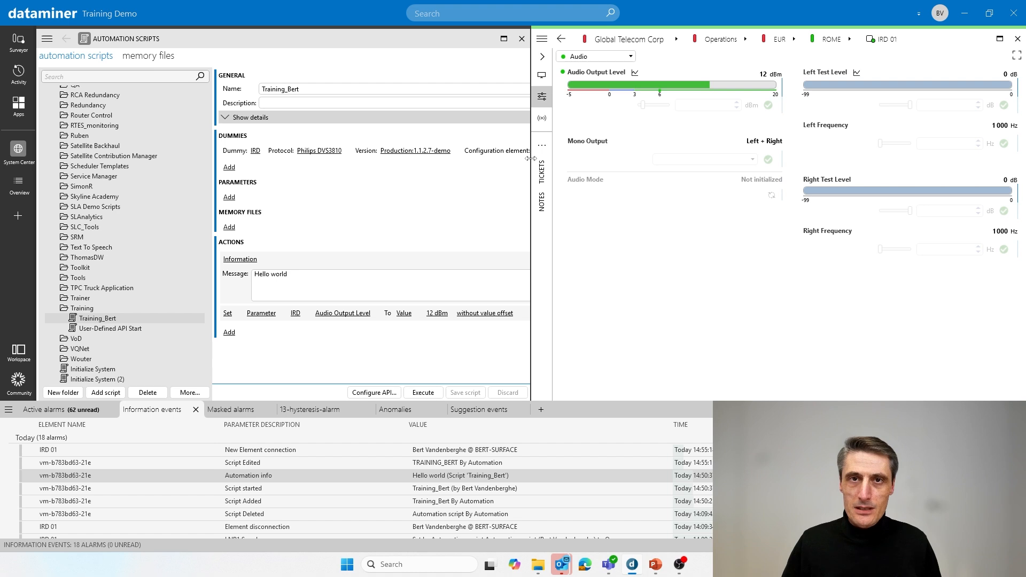
{"action": "left_click_drag", "start_coordinate": [532, 162], "coordinate": [699, 162]}
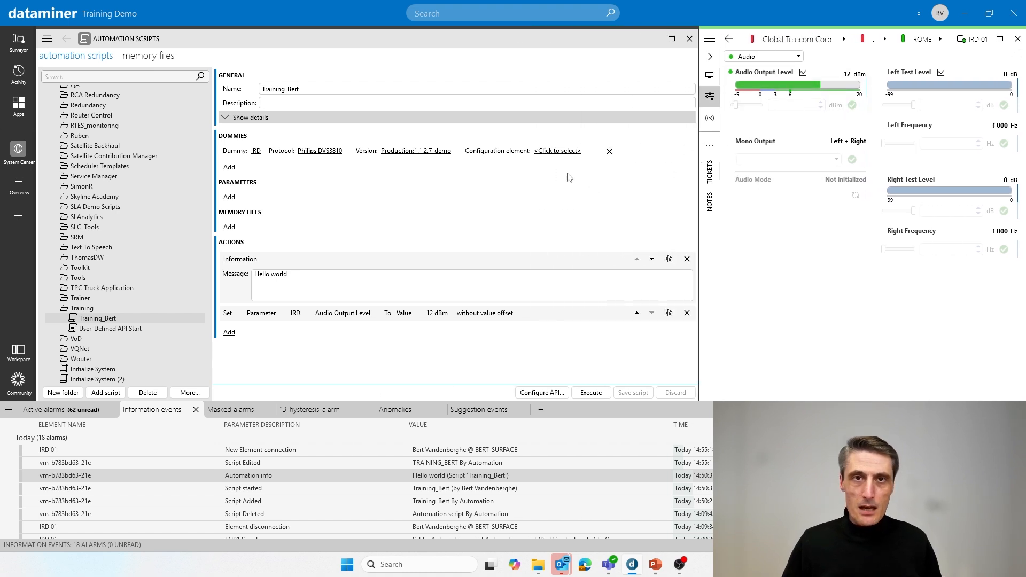
{"action": "left_click", "coordinate": [792, 105]}
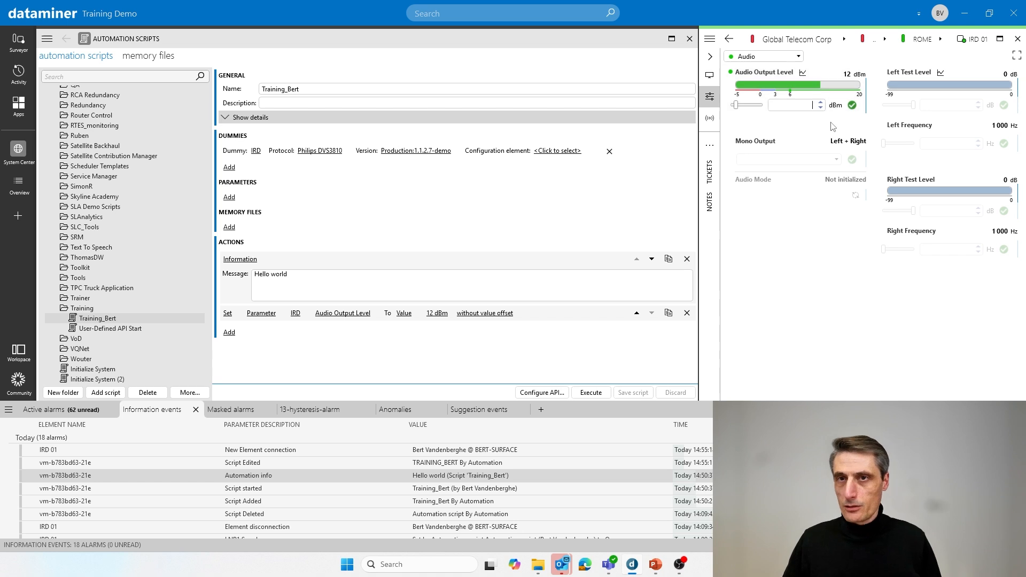
{"action": "type", "text": "6"}
{"action": "left_click", "coordinate": [852, 104]}
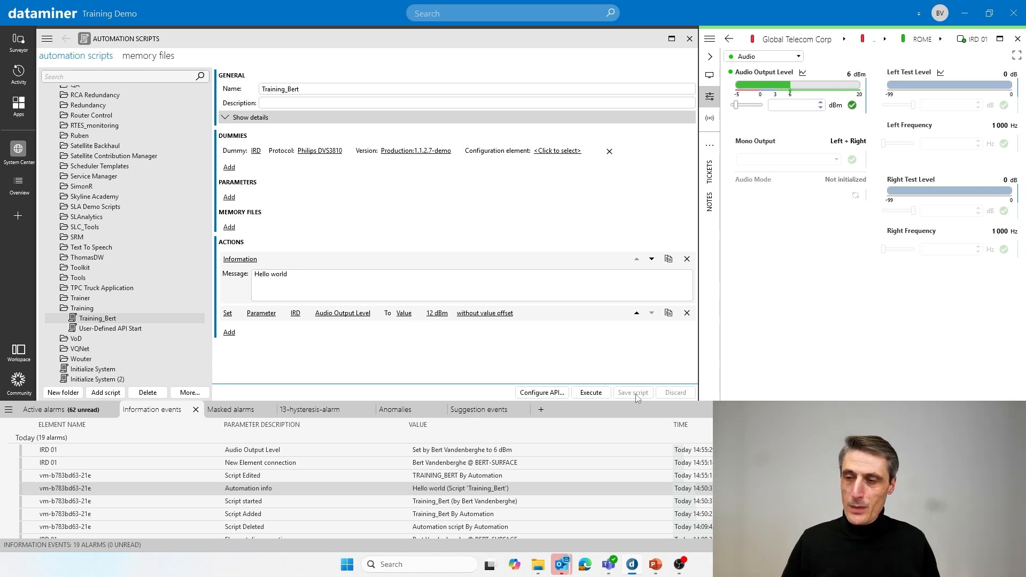
- Execute the script immediately with IRD 01 as the IRD dummy, keeping the default options, and close the execution window
{"action": "left_click", "coordinate": [591, 393]}
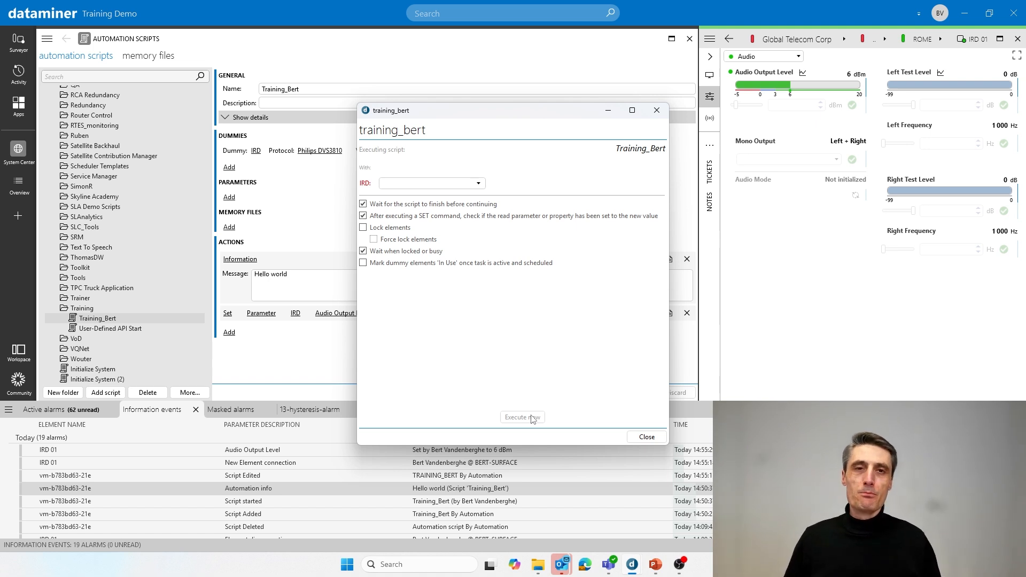
{"action": "left_click", "coordinate": [433, 184]}
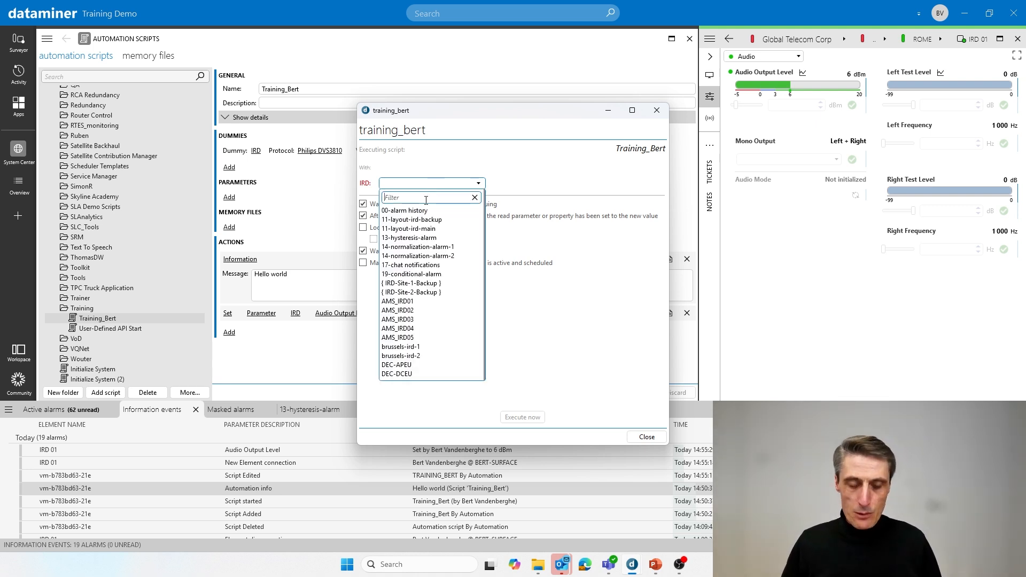
{"action": "type", "text": "ird"}
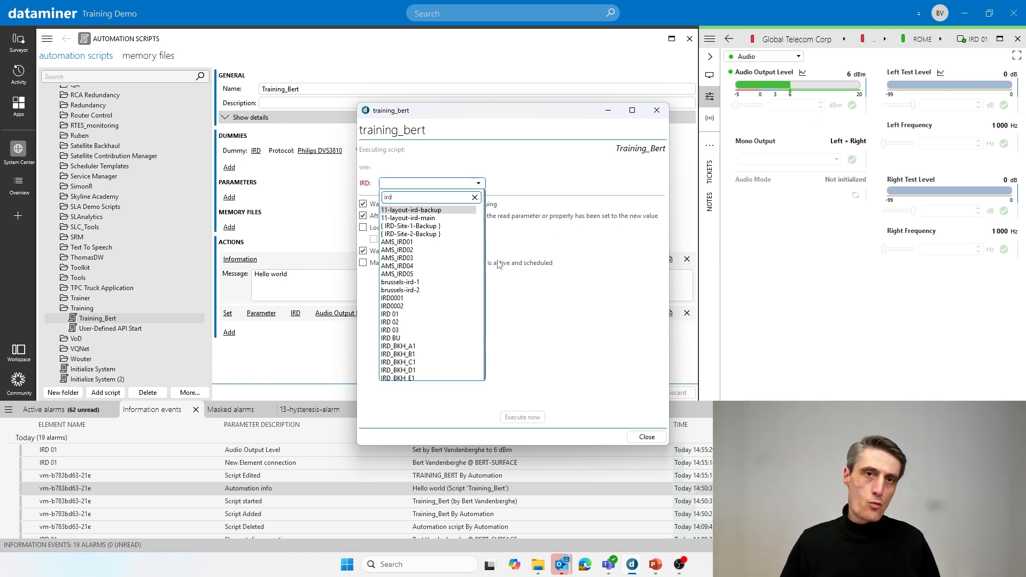
{"action": "left_click", "coordinate": [398, 314]}
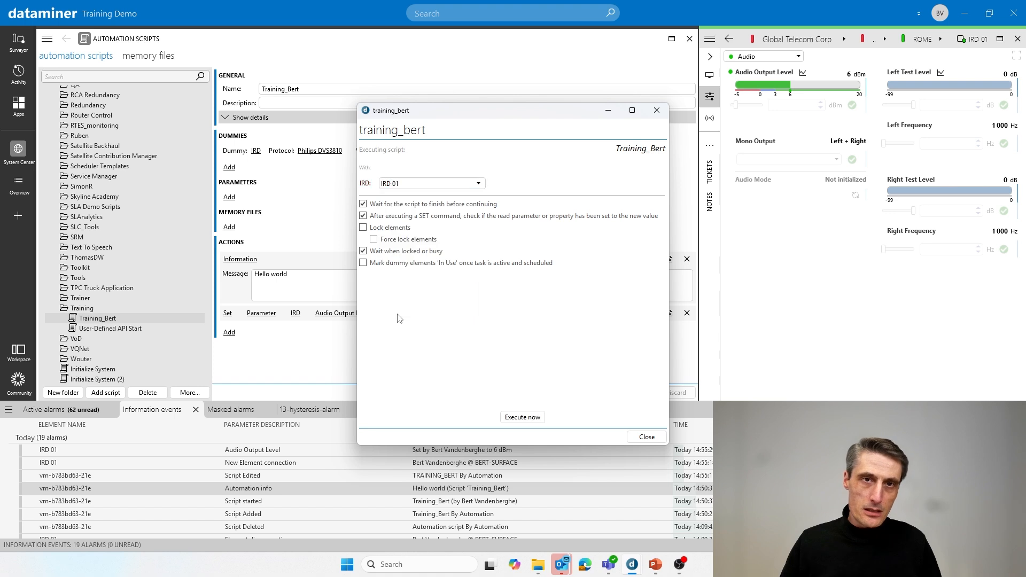
{"action": "left_click", "coordinate": [524, 421]}
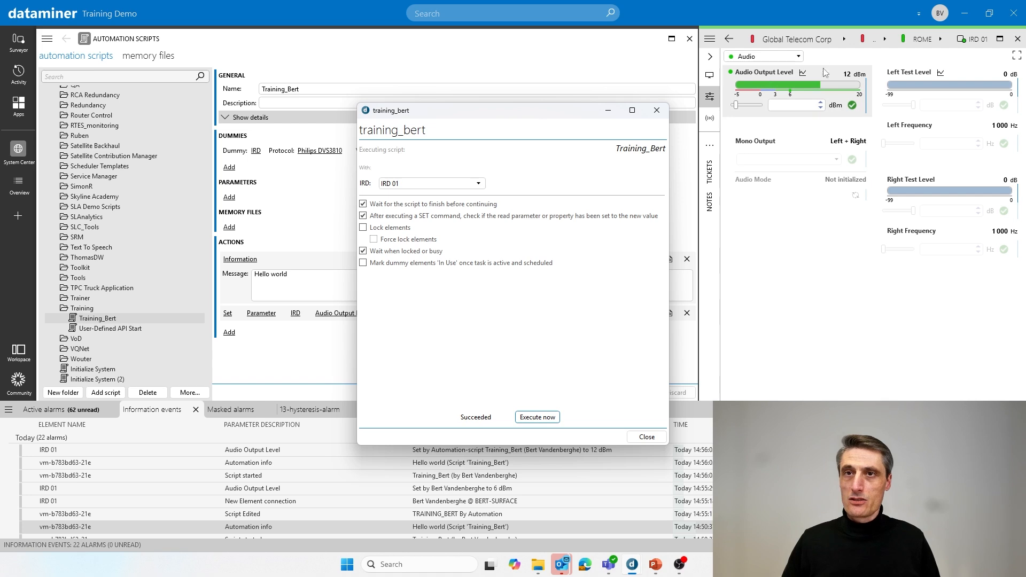
{"action": "left_click", "coordinate": [657, 111]}
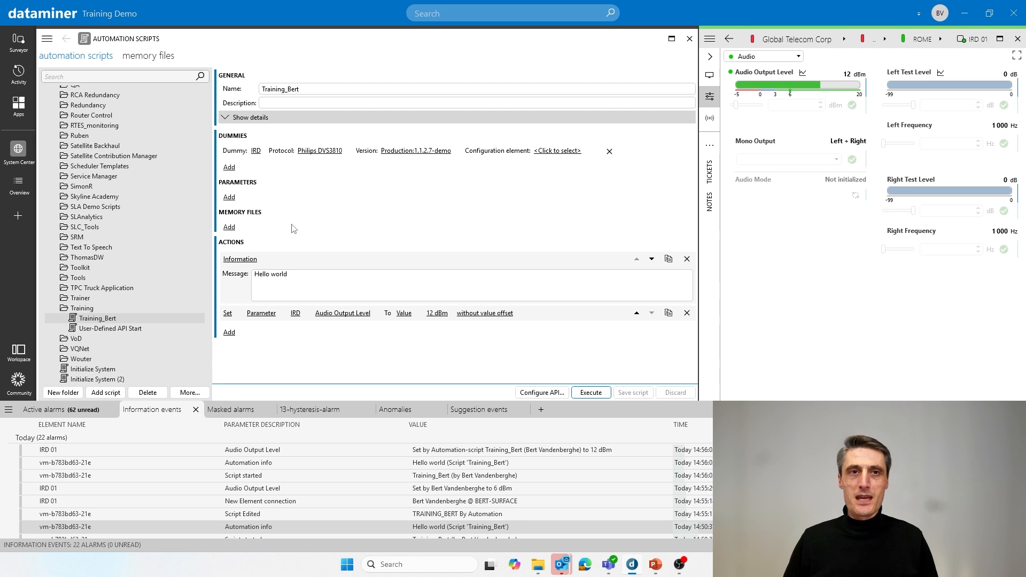
- Add a script parameter named New Audio Level
{"action": "left_click", "coordinate": [230, 199]}
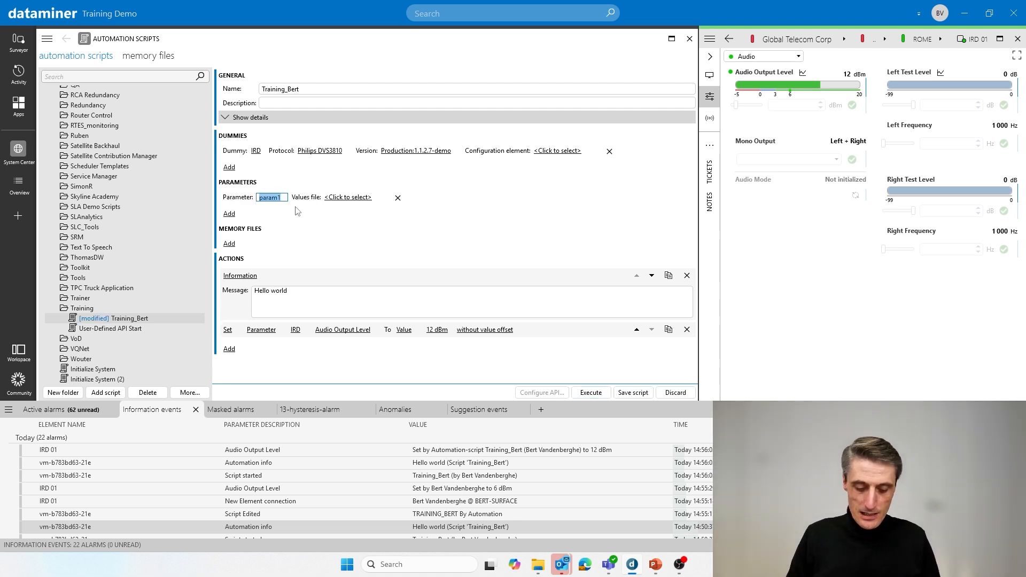
{"action": "type", "text": "Audio"}
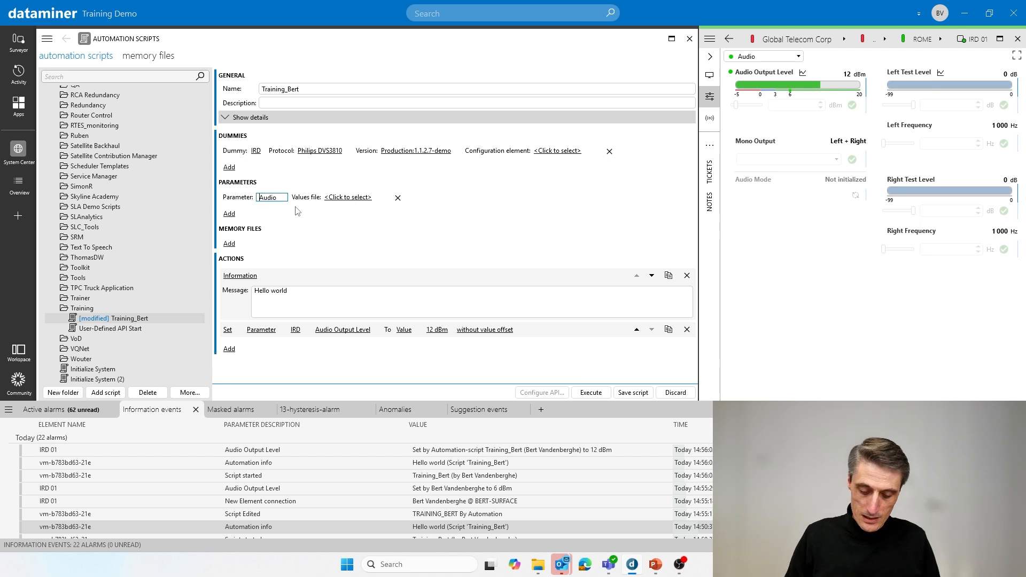
{"action": "type", "text": "New "}
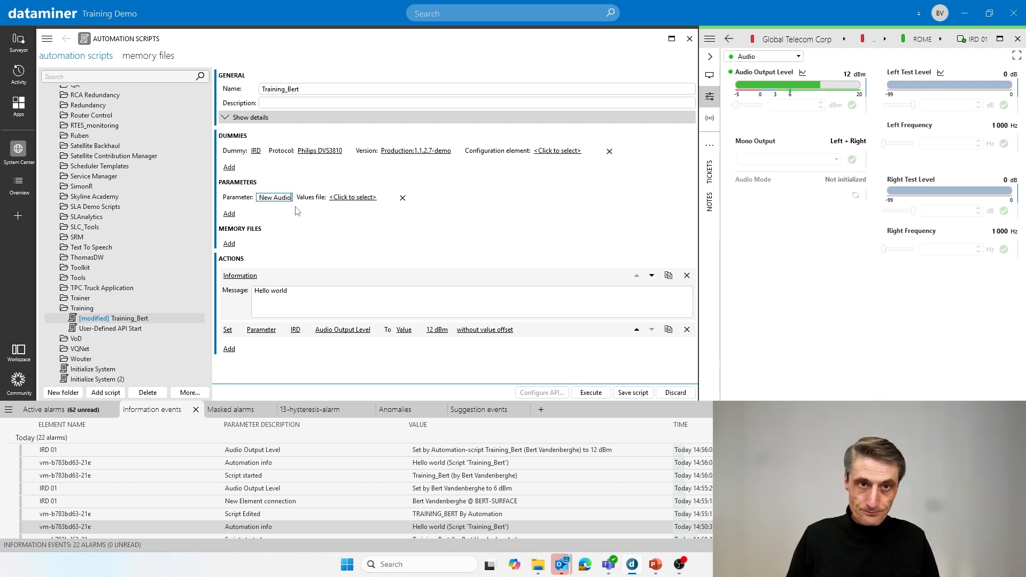
{"action": "type", "text": " Level"}
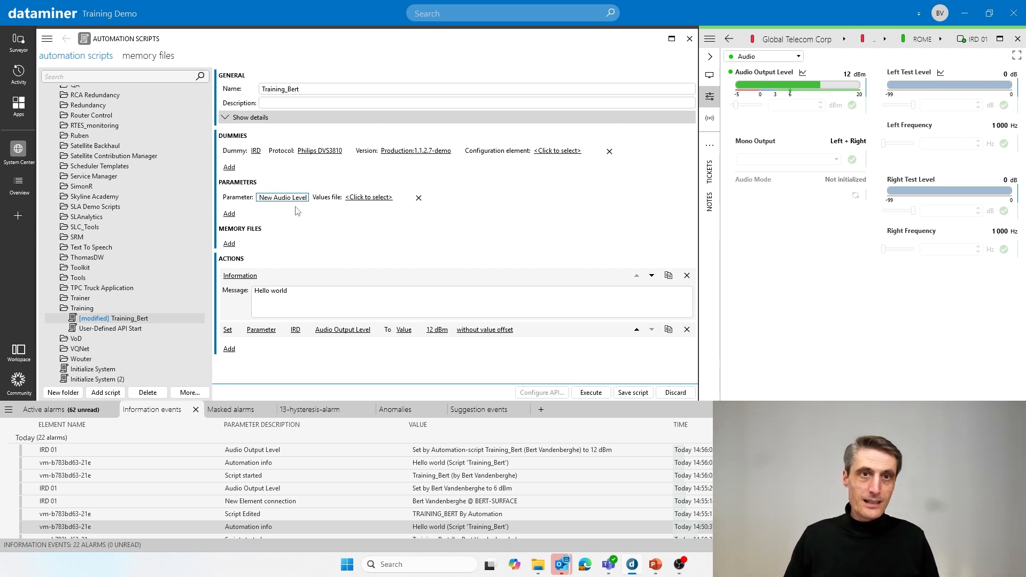
{"action": "left_click", "coordinate": [483, 213]}
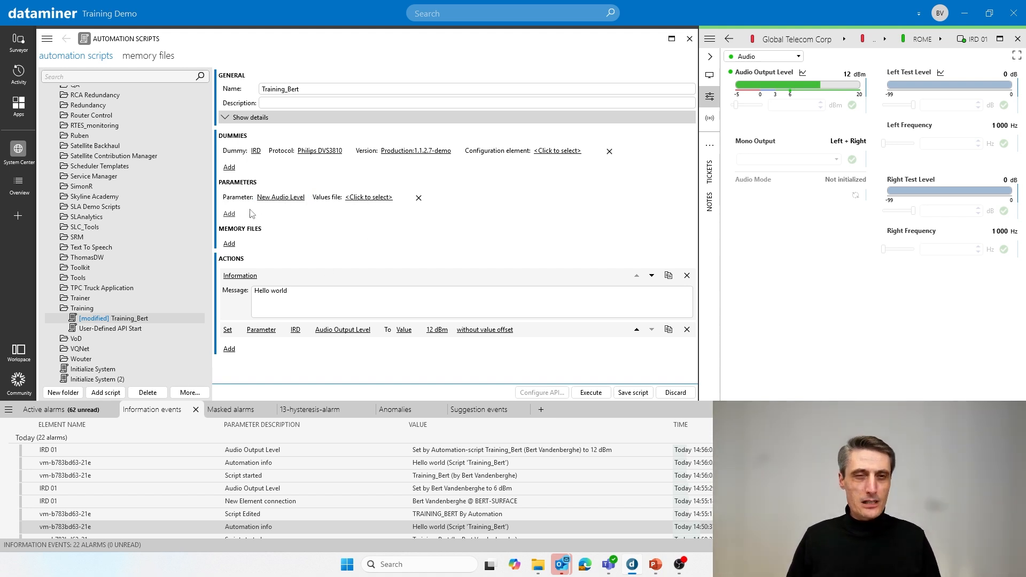
- Make the Audio Output Level Set action use the variable New Audio Level instead of a fixed value
{"action": "left_click", "coordinate": [407, 332]}
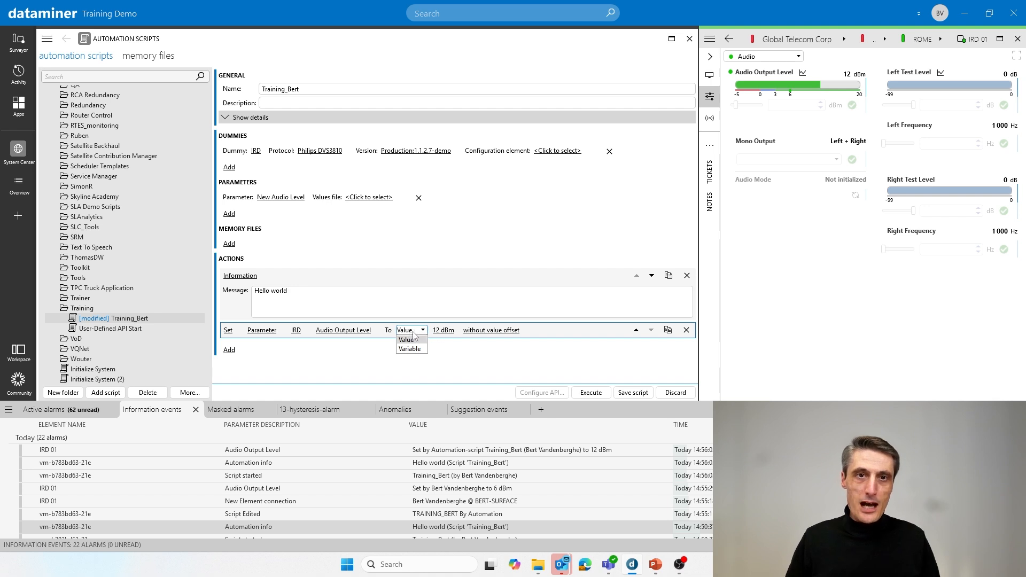
{"action": "left_click", "coordinate": [418, 349]}
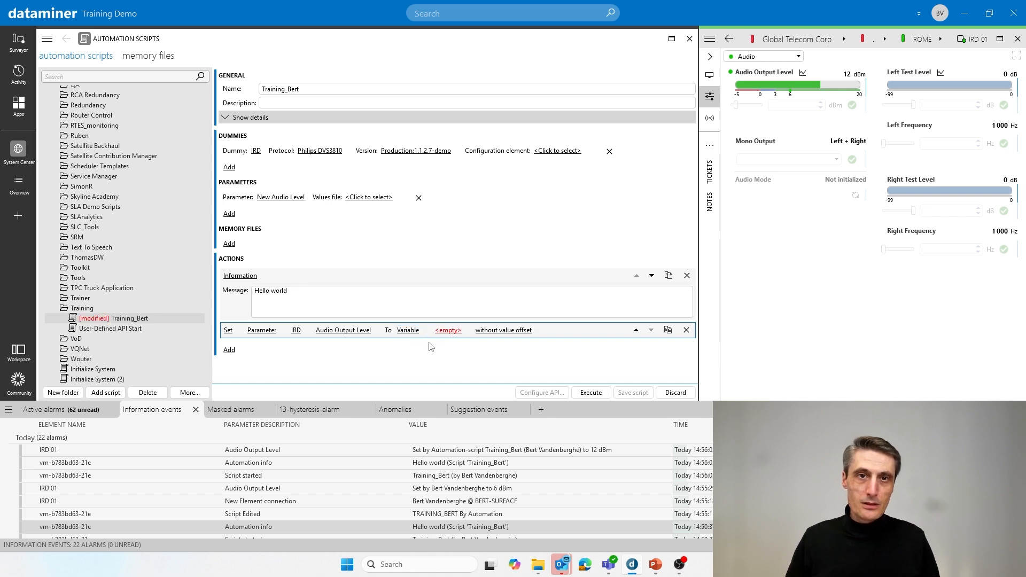
{"action": "left_click", "coordinate": [457, 331]}
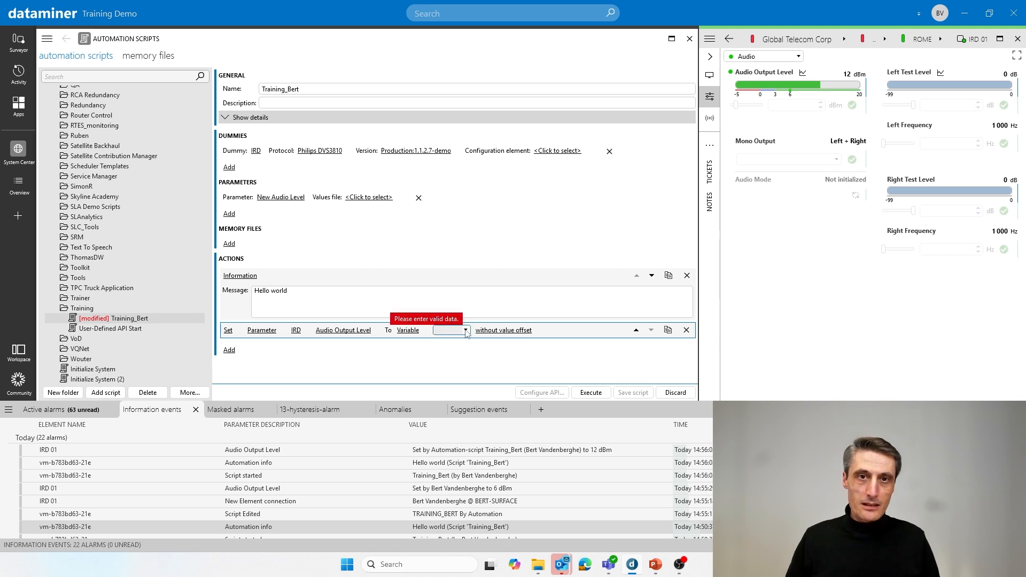
{"action": "left_click", "coordinate": [466, 330]}
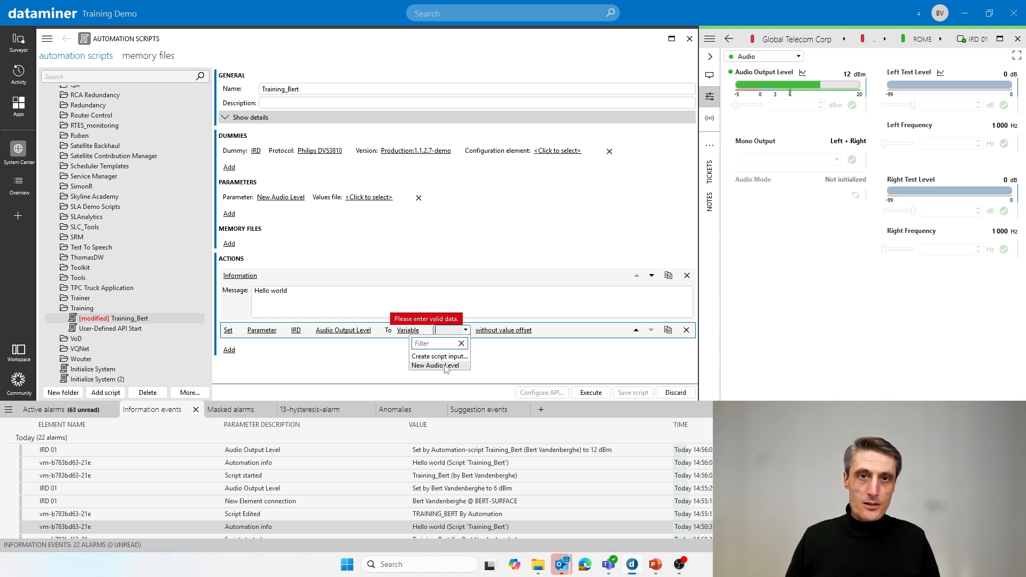
{"action": "left_click", "coordinate": [442, 367]}
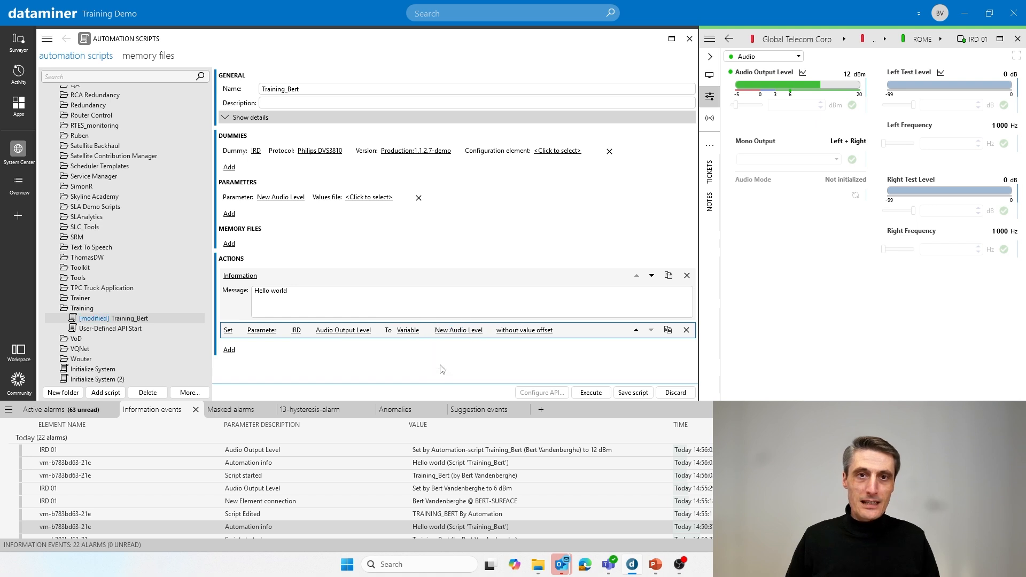
{"action": "left_click", "coordinate": [485, 332]}
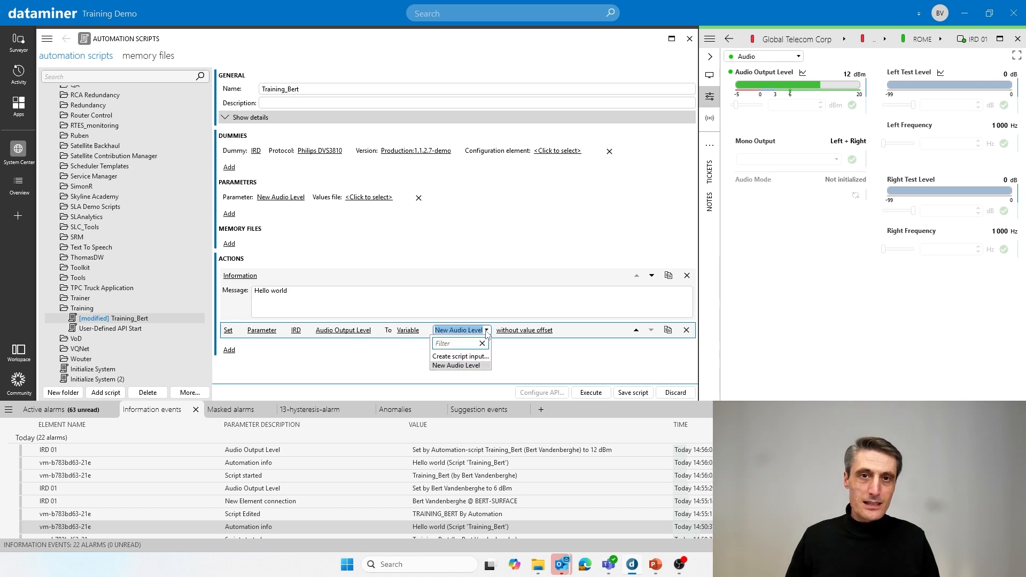
- Choose New Audio Level as the variable for the Audio Output Level Set action and save the script
{"action": "left_click", "coordinate": [453, 365]}
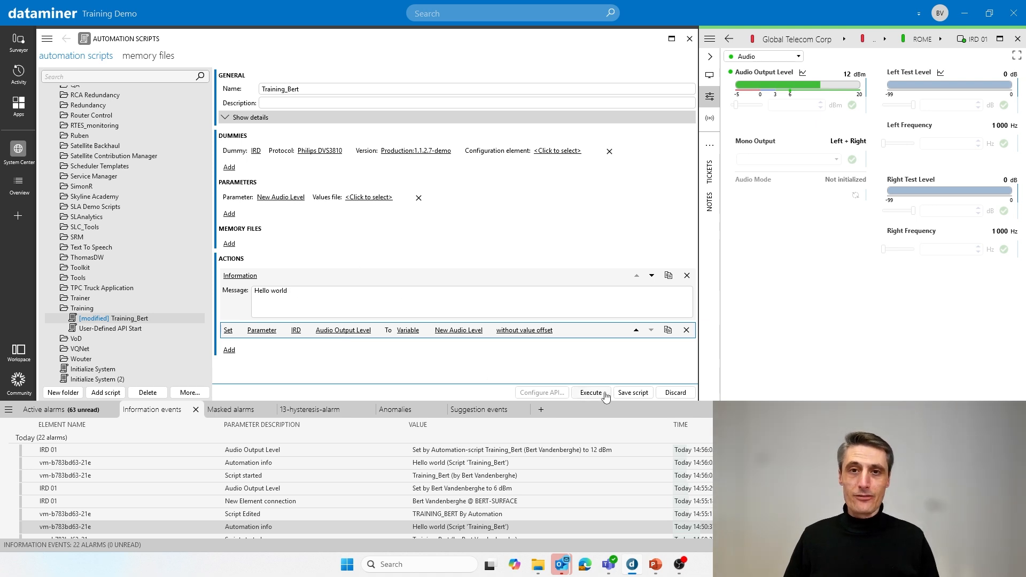
{"action": "left_click", "coordinate": [632, 393]}
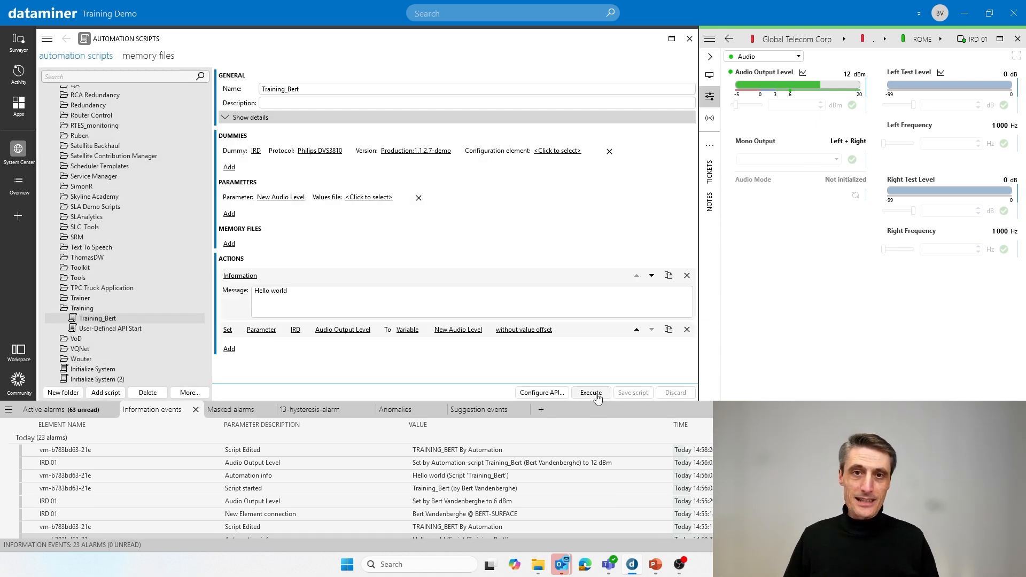
- Execute the script immediately with IRD 01 as the IRD dummy and 6 as New Audio Level, and close the execution window
{"action": "left_click", "coordinate": [592, 394]}
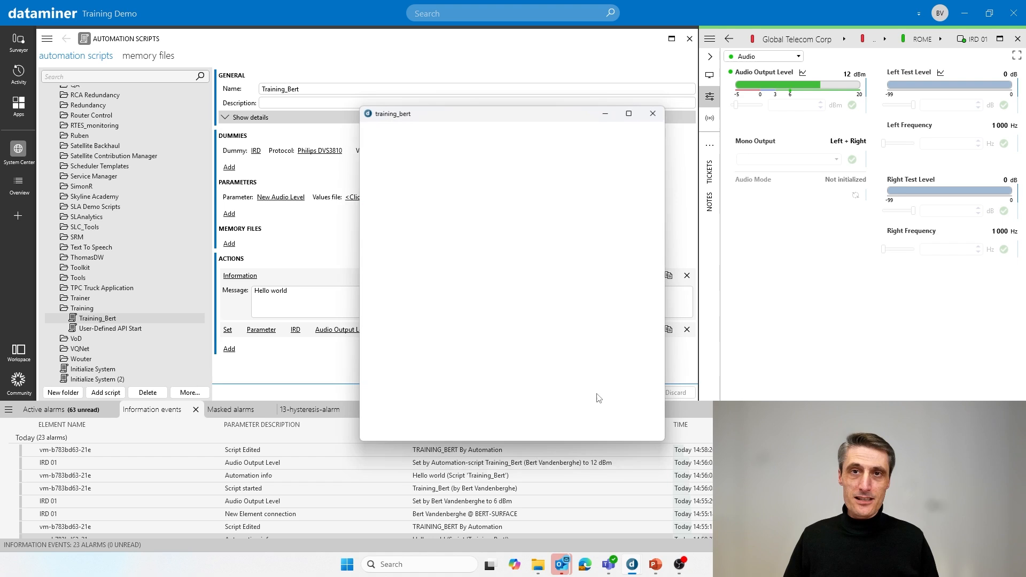
{"action": "left_click_drag", "start_coordinate": [427, 116], "coordinate": [423, 64]}
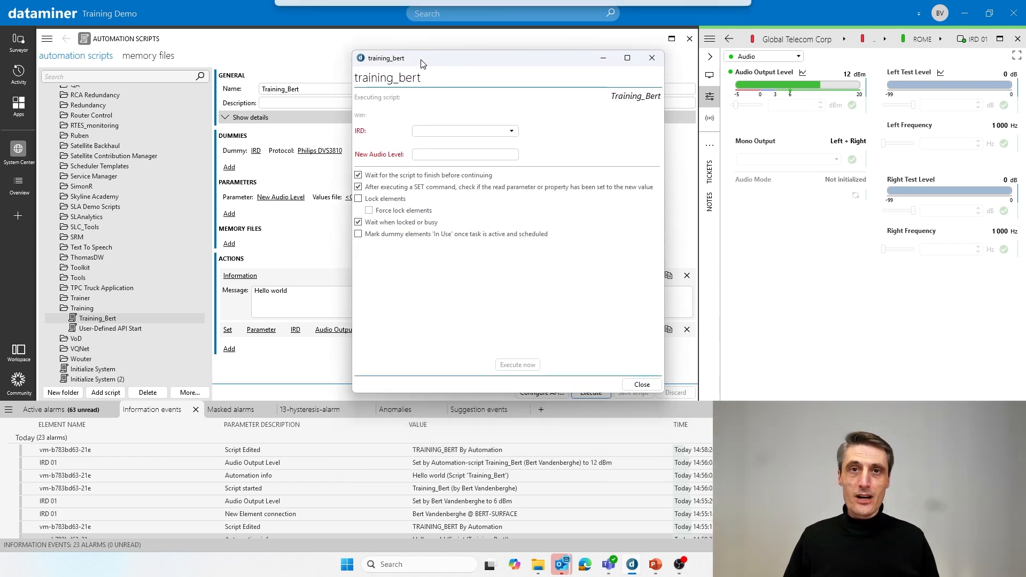
{"action": "left_click", "coordinate": [429, 131]}
{"action": "type", "text": "ird"}
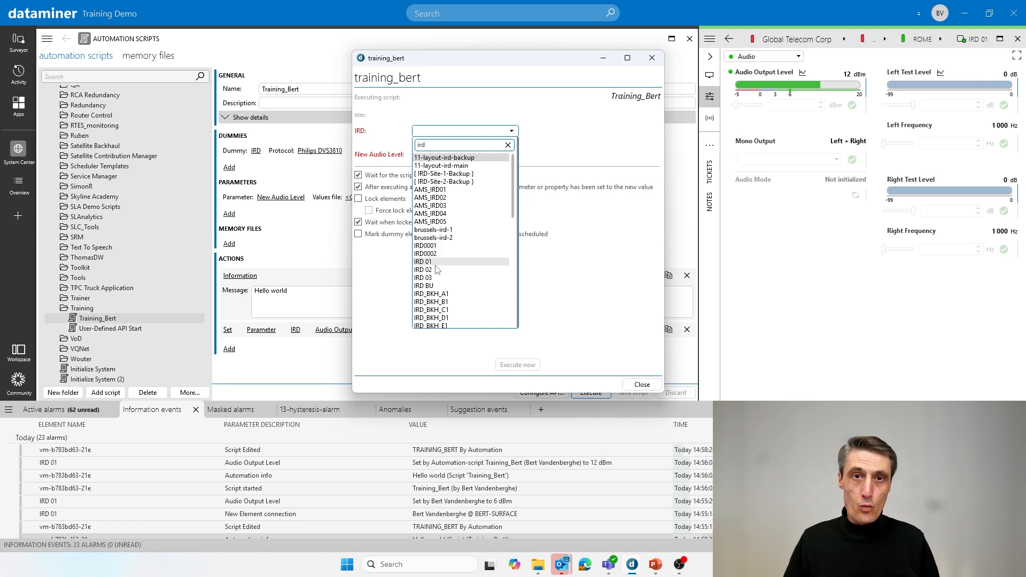
{"action": "left_click", "coordinate": [437, 267]}
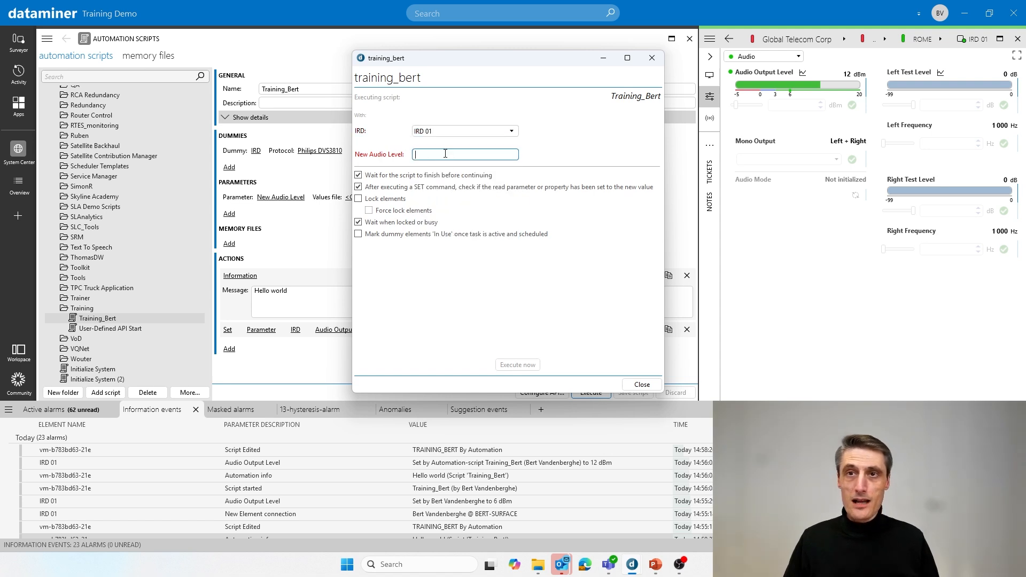
{"action": "type", "text": "6"}
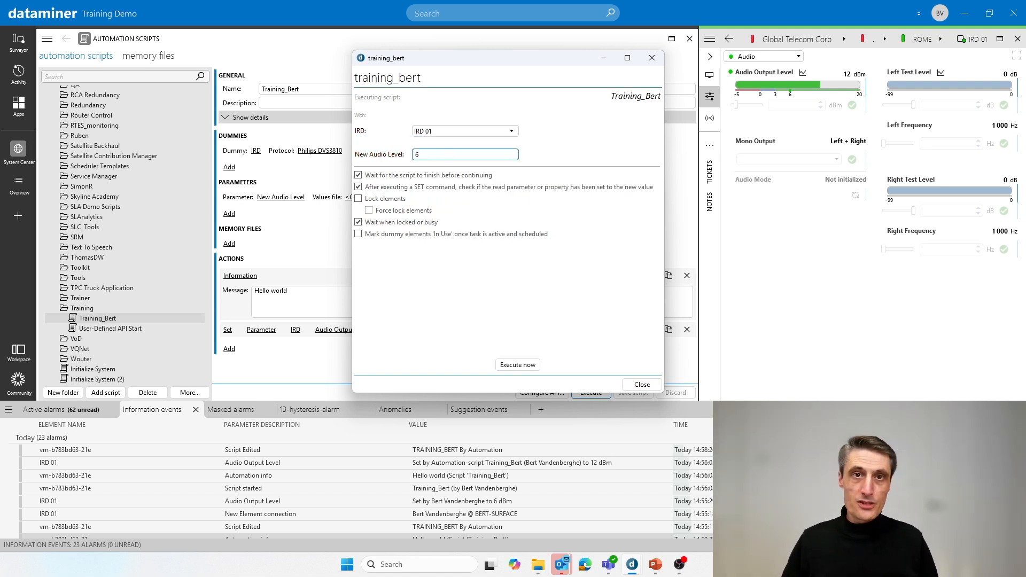
{"action": "left_click", "coordinate": [514, 367]}
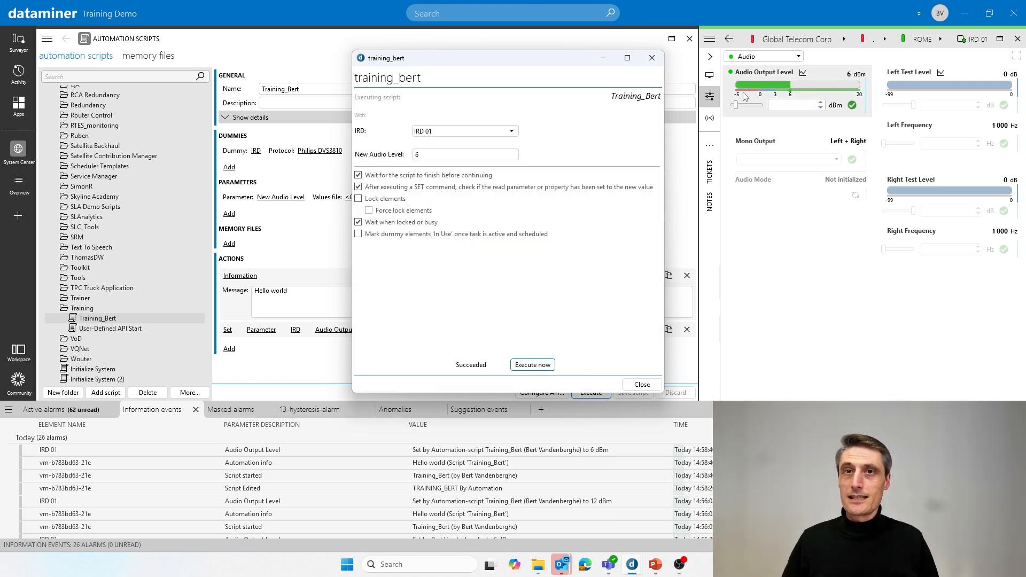
{"action": "left_click", "coordinate": [652, 58]}
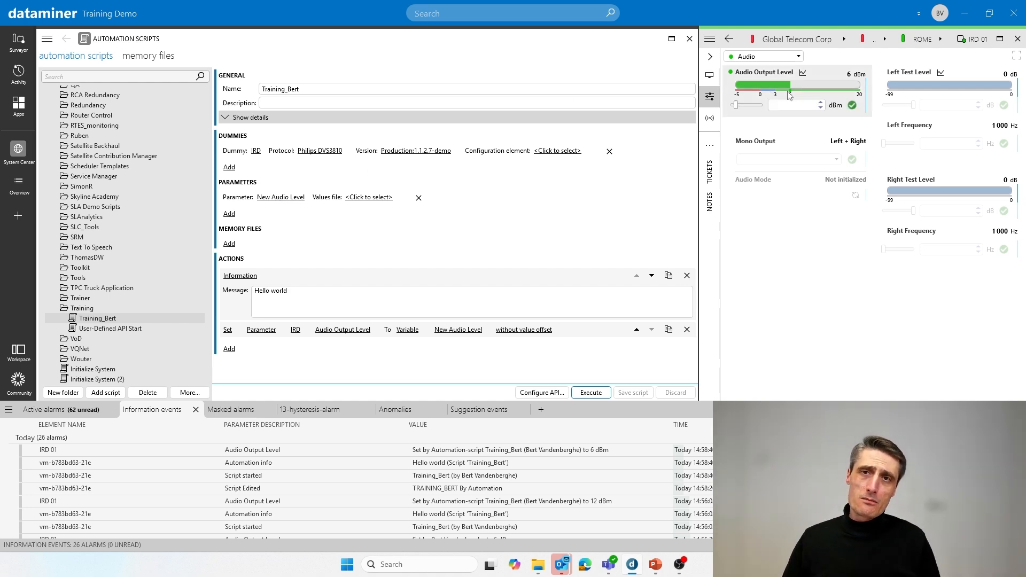
- Raise the Audio Output Level entry on IRD 01's Audio page to 9 dBm and clear it without saving
{"action": "left_click", "coordinate": [821, 103]}
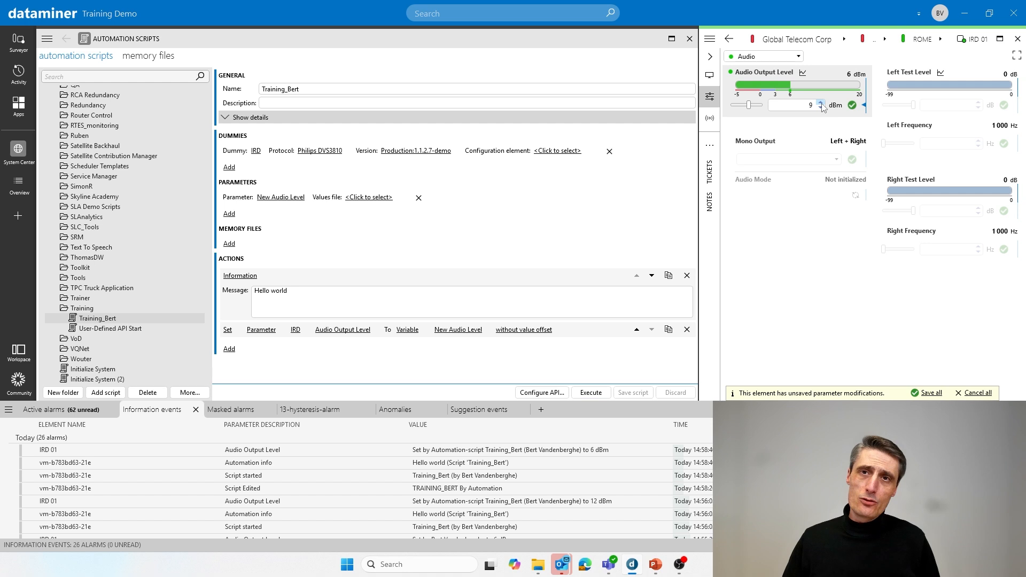
{"action": "left_click", "coordinate": [821, 103]}
{"action": "left_click", "coordinate": [821, 103]}
{"action": "left_click", "coordinate": [821, 103]}
{"action": "left_click", "coordinate": [821, 103]}
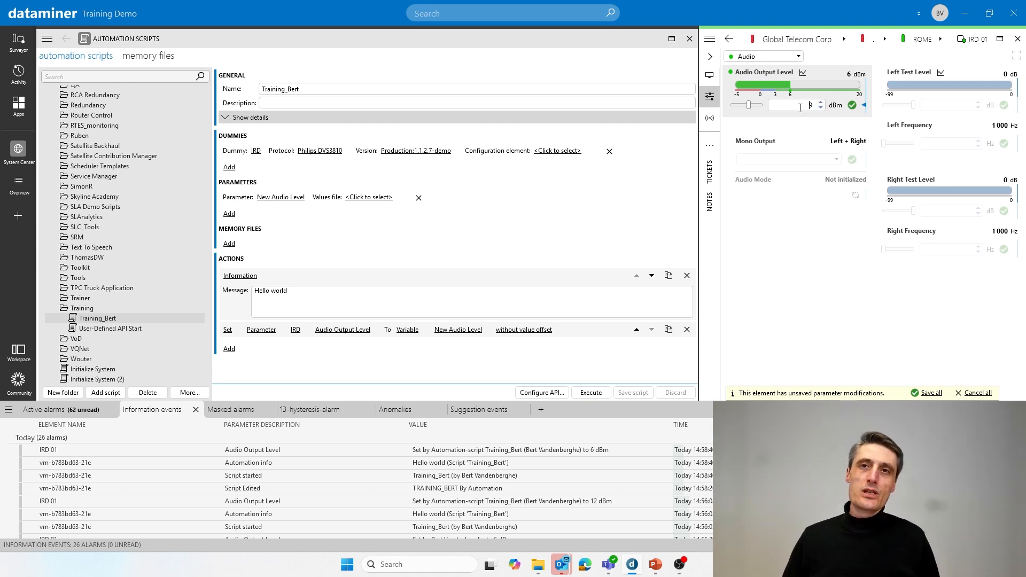
{"action": "left_click_drag", "start_coordinate": [800, 107], "coordinate": [838, 109]}
{"action": "key", "text": "BackSpace"}
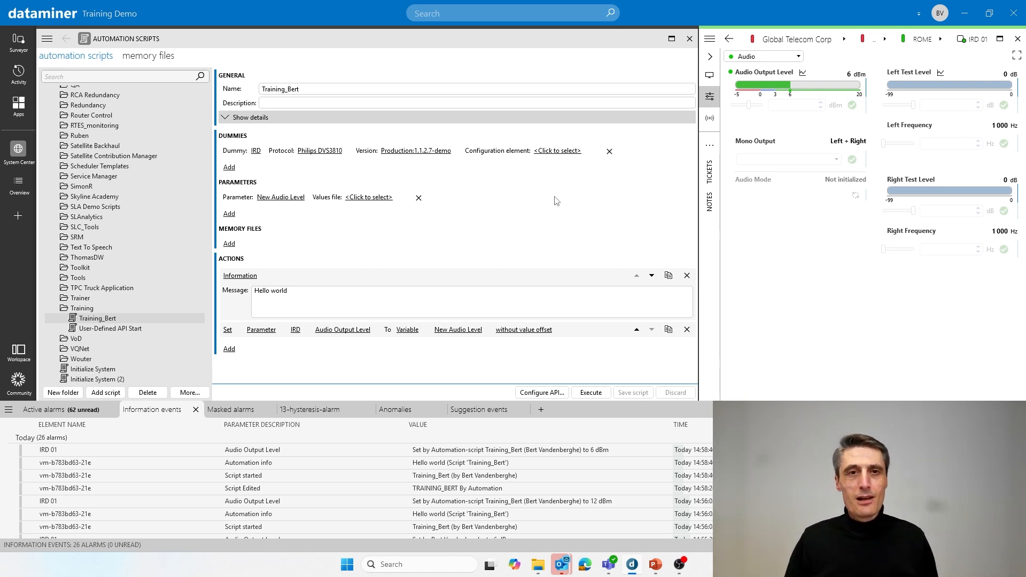
- Try the entries dfsdfdsfsdf and 999 as New Audio Level in a new script execution window, clear them and close it without executing
{"action": "left_click", "coordinate": [591, 393]}
{"action": "left_click", "coordinate": [446, 207]}
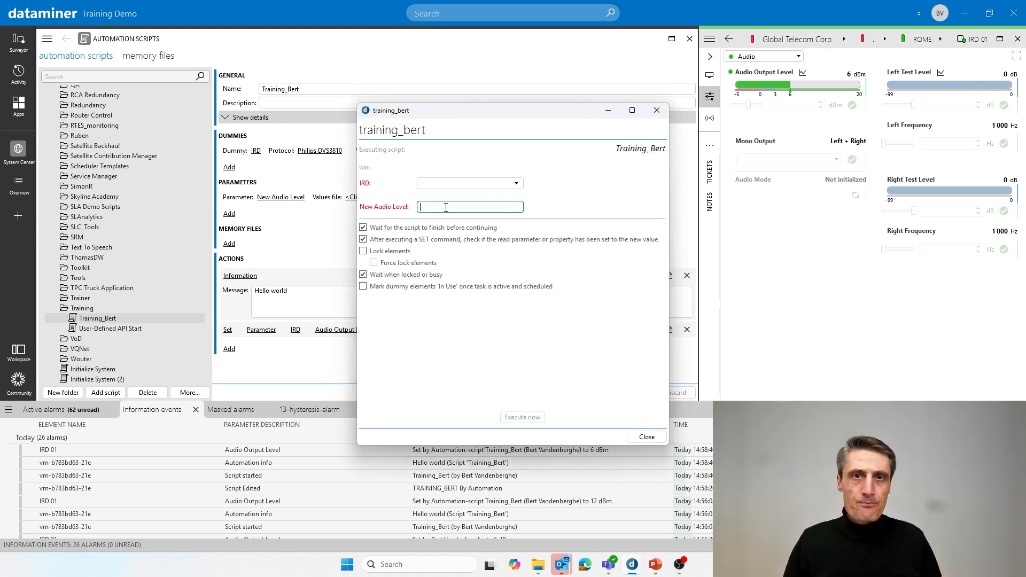
{"action": "type", "text": "dfsdfdsfsdf"}
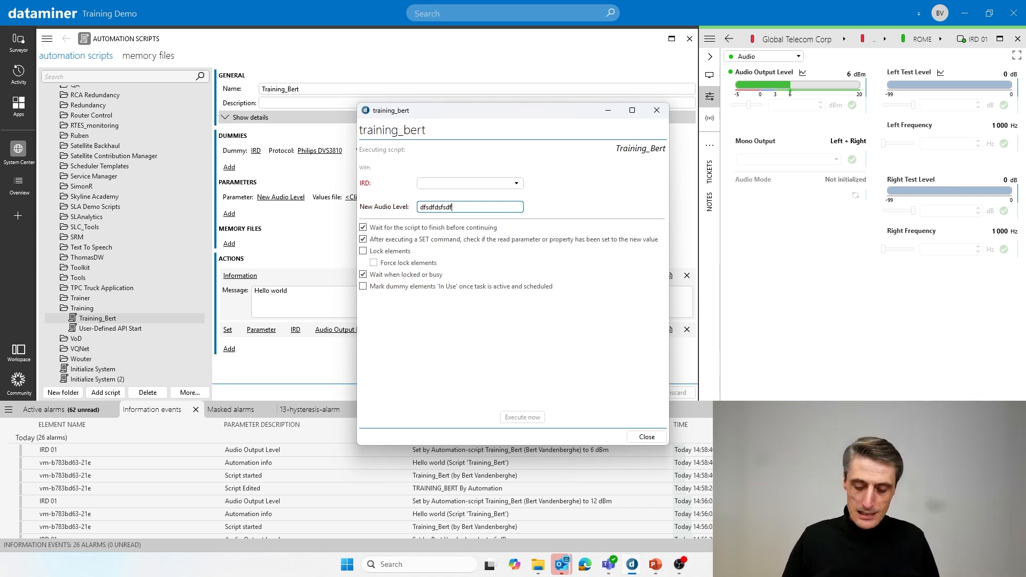
{"action": "key", "text": "BackSpace"}
{"action": "key", "text": "BackSpace"}
{"action": "key", "text": "BackSpace"}
{"action": "key", "text": "BackSpace"}
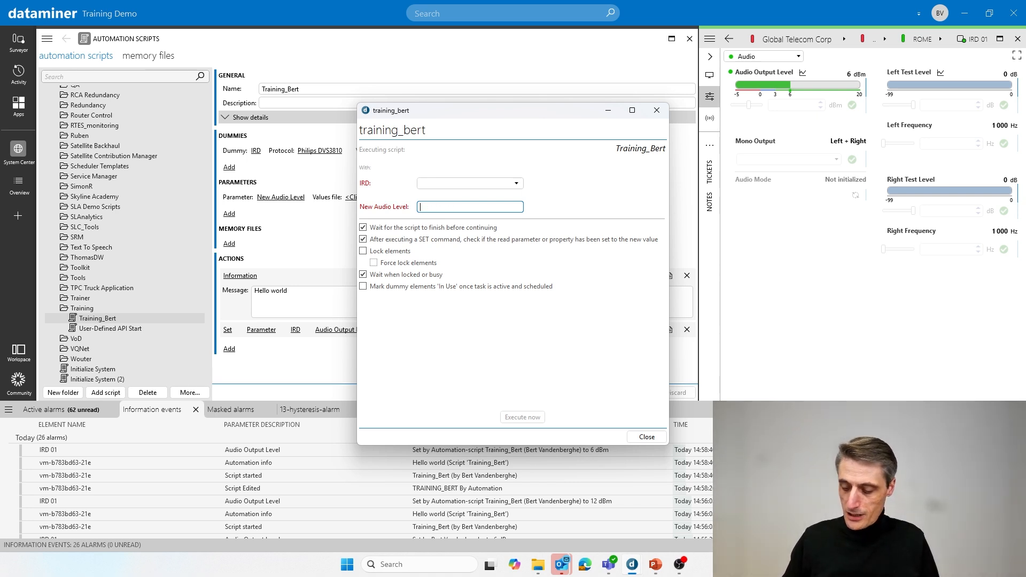
{"action": "type", "text": "999"}
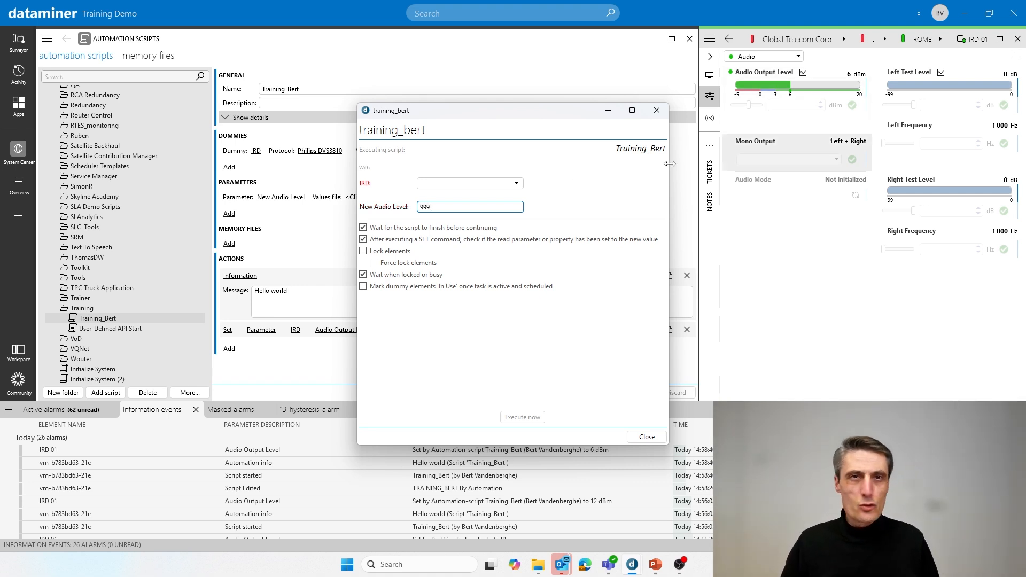
{"action": "left_click_drag", "start_coordinate": [454, 206], "coordinate": [374, 211]}
{"action": "key", "text": "BackSpace"}
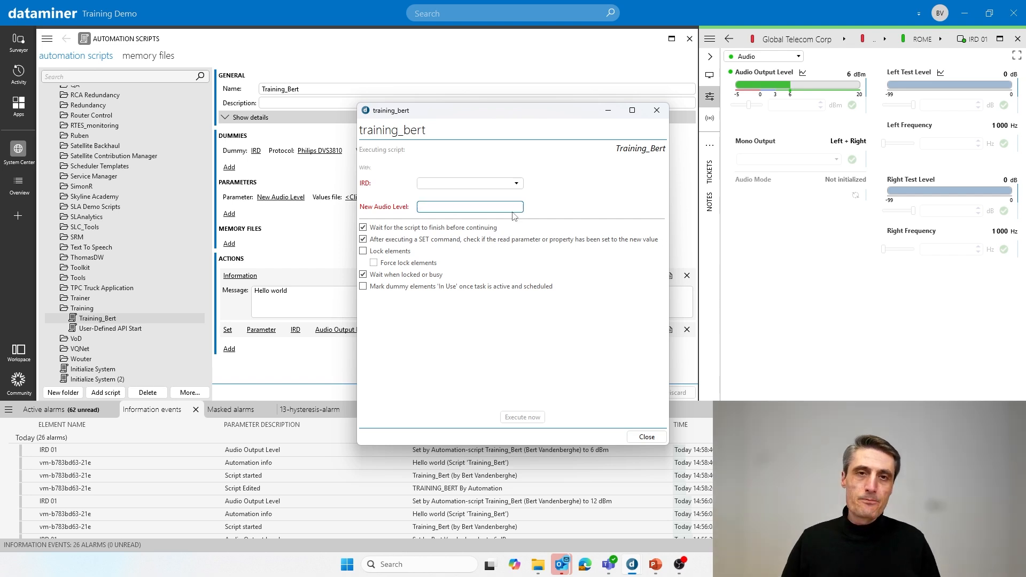
{"action": "left_click", "coordinate": [646, 437]}
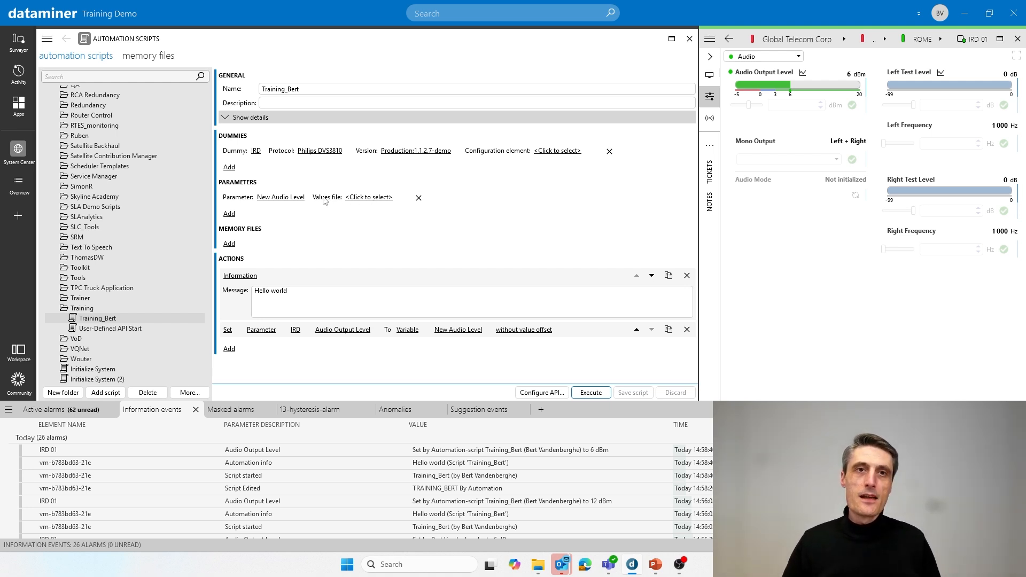
{"action": "left_click", "coordinate": [368, 197]}
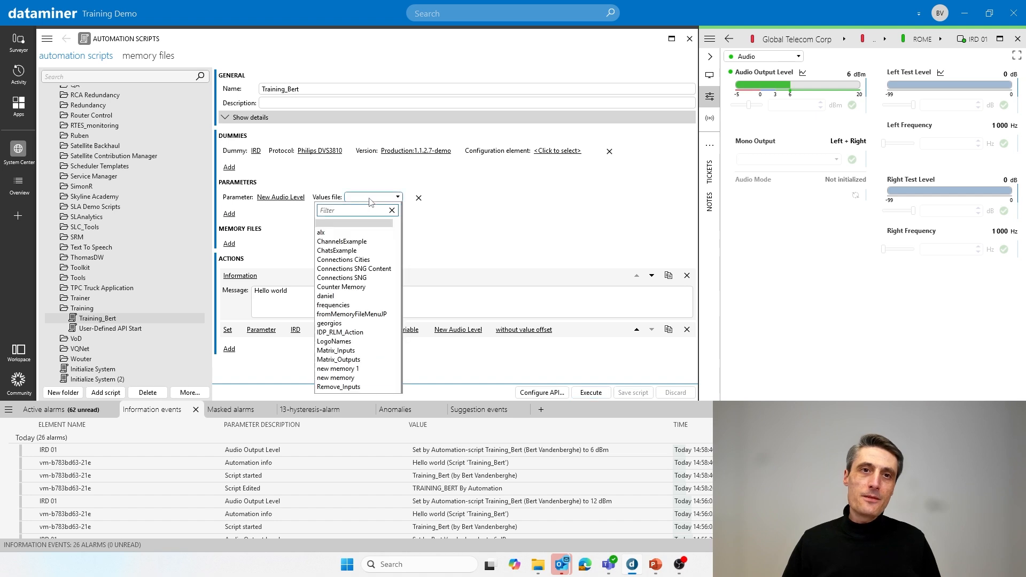
{"action": "scroll", "coordinate": [342, 342], "scroll_direction": "down", "scroll_amount": 1}
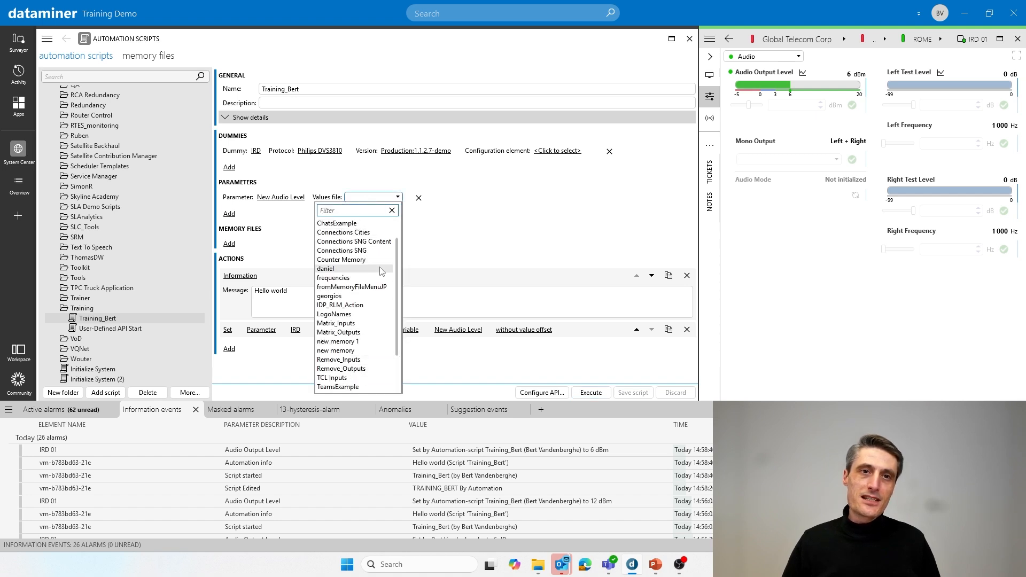
{"action": "left_click", "coordinate": [478, 231]}
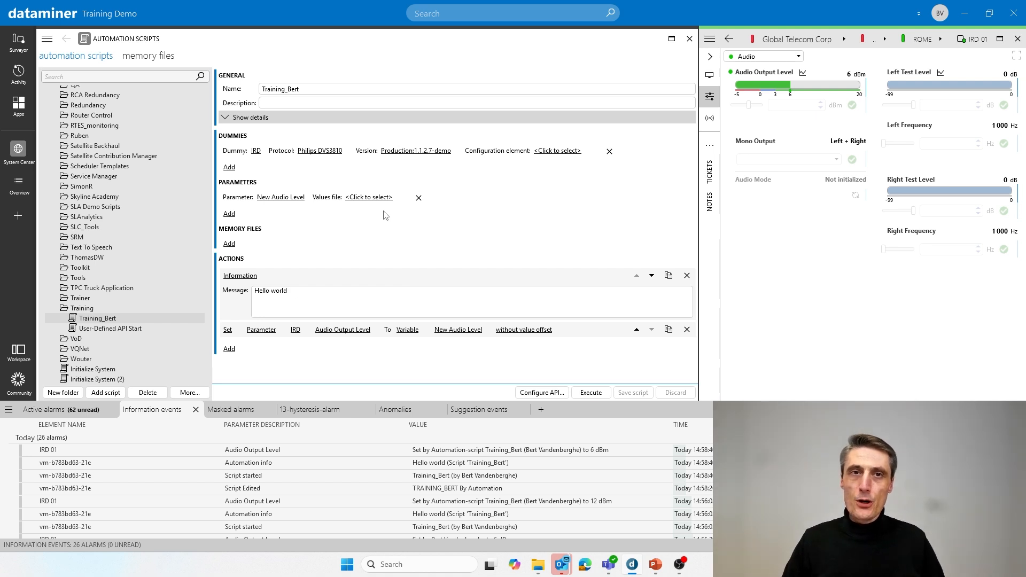
- Add a new memory file named Possible Audio Values
{"action": "left_click", "coordinate": [155, 60]}
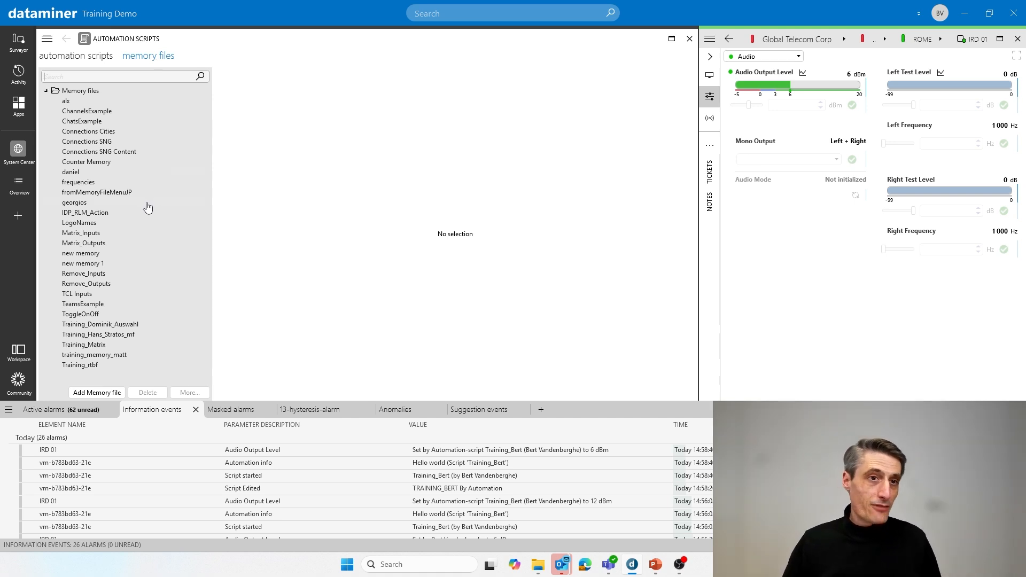
{"action": "left_click", "coordinate": [101, 397]}
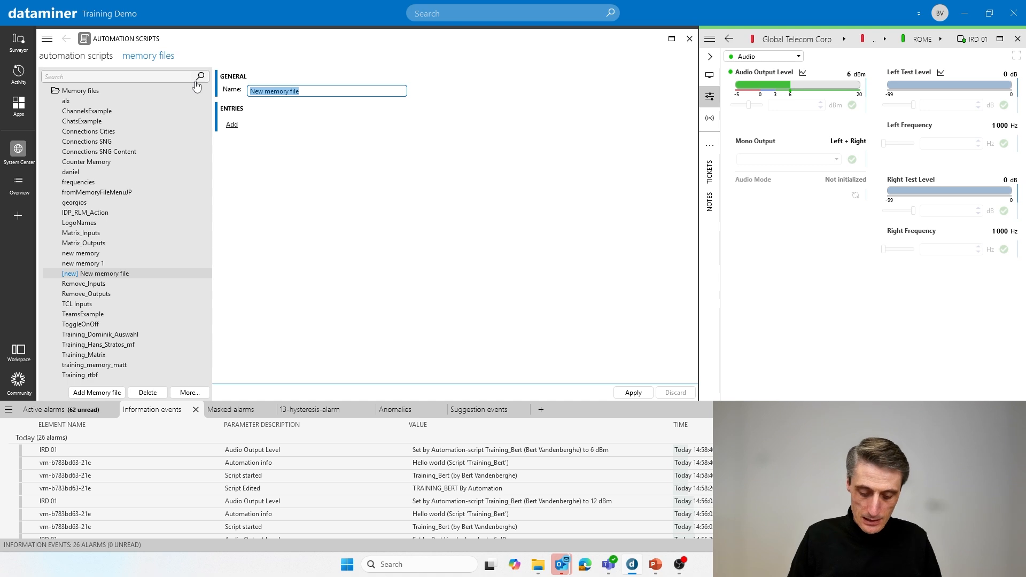
{"action": "type", "text": "Possible Audio Values"}
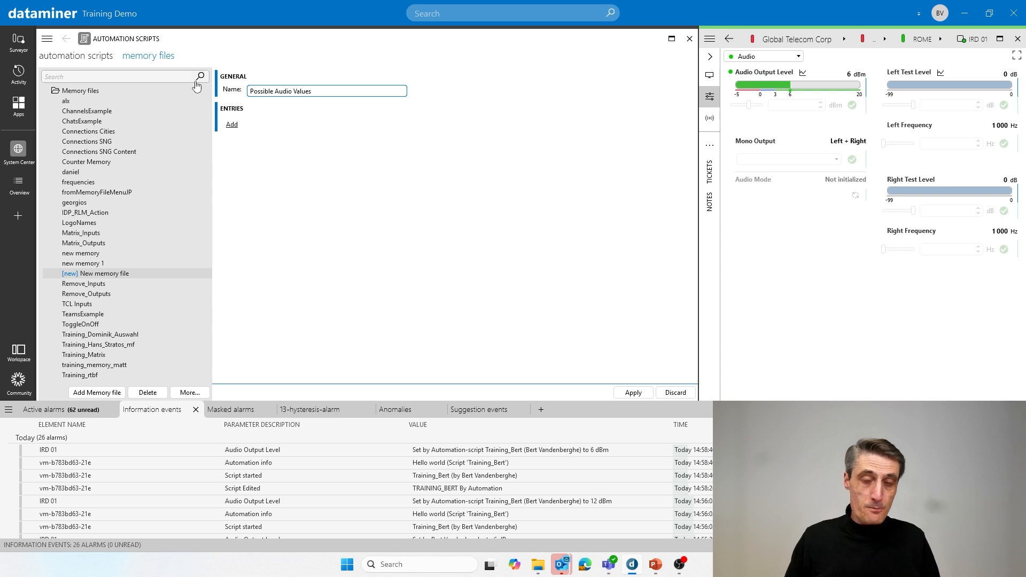
- Add two entries to the memory file, with value 6 at position 0 and value 12 at position 1
{"action": "left_click", "coordinate": [232, 125]}
{"action": "left_click", "coordinate": [303, 124]}
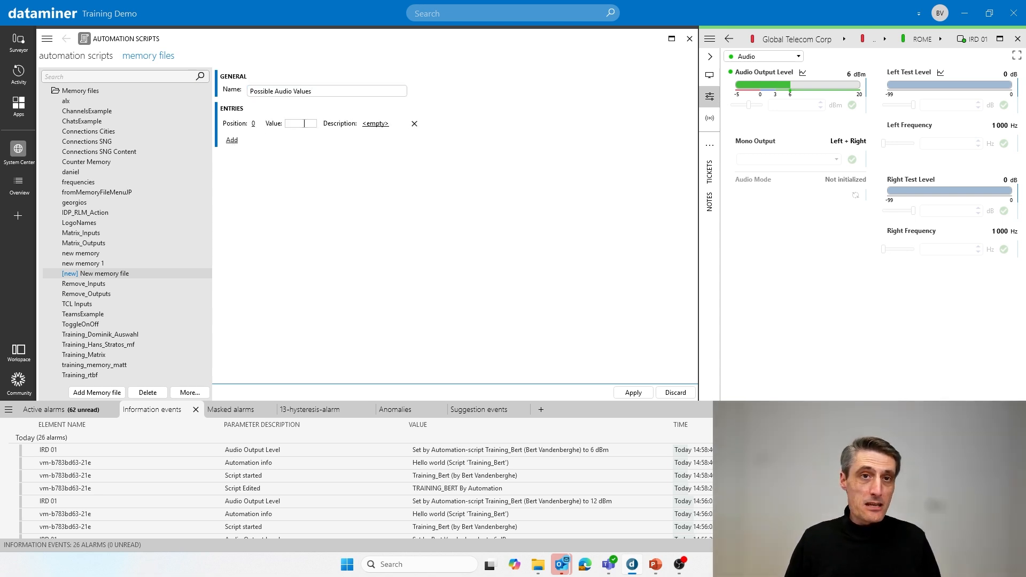
{"action": "type", "text": "6"}
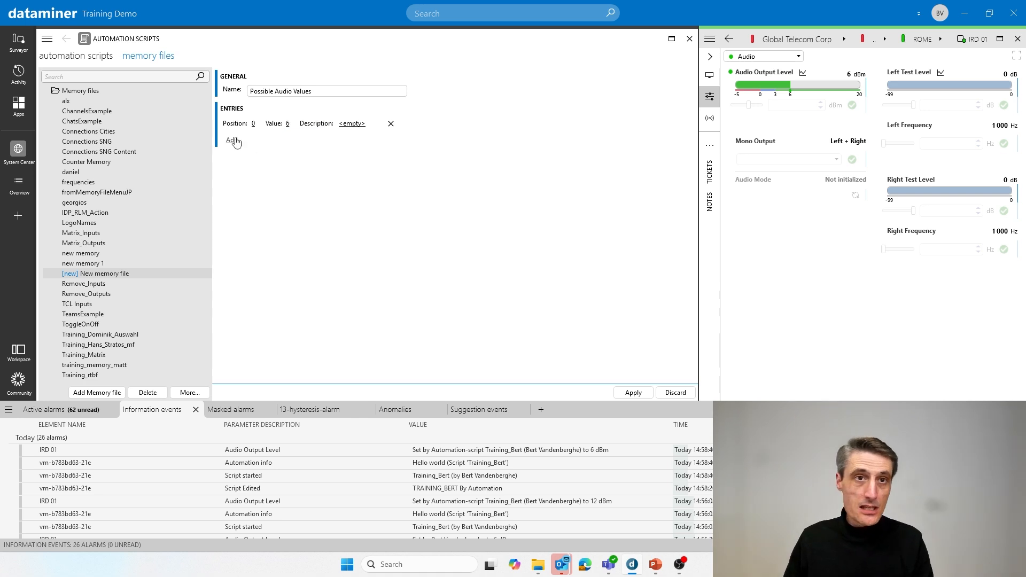
{"action": "left_click", "coordinate": [231, 140]}
{"action": "left_click", "coordinate": [297, 140]}
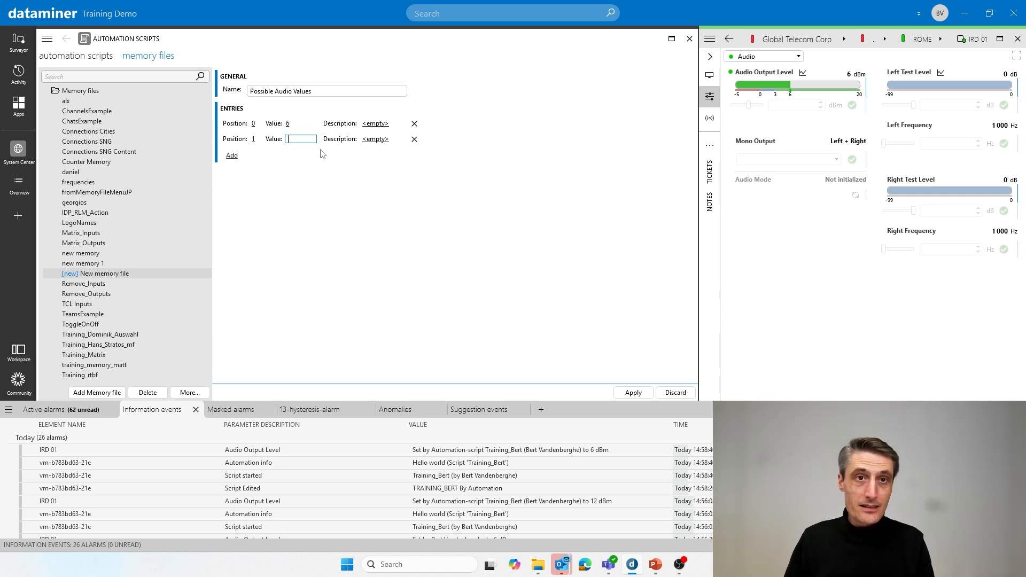
{"action": "type", "text": "12"}
{"action": "key", "text": "Return"}
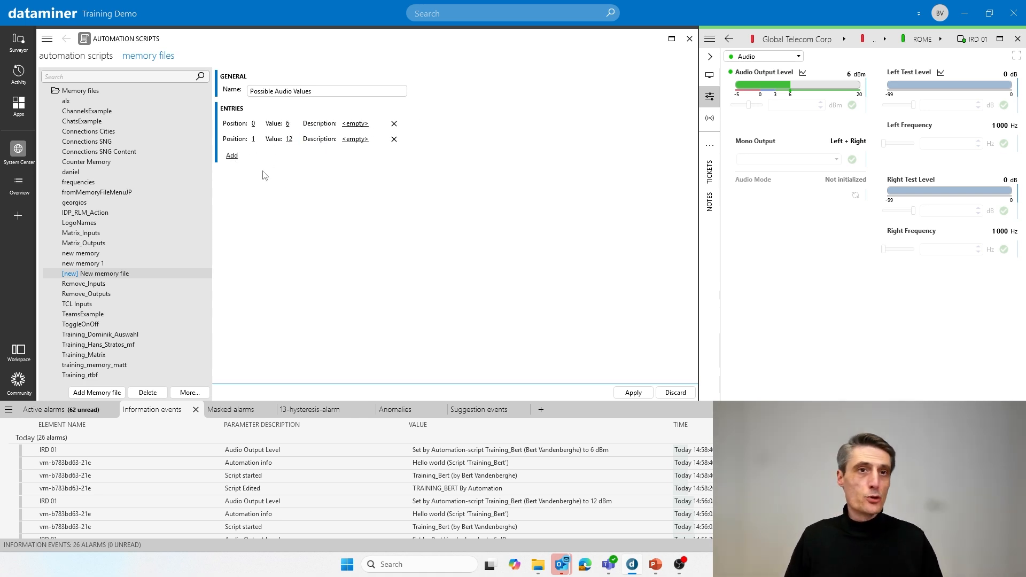
- Describe the value 6 entry as "Low: 6 dBm" and the value 12 entry as "High: 12 dBm", and apply the memory file
{"action": "left_click", "coordinate": [363, 125]}
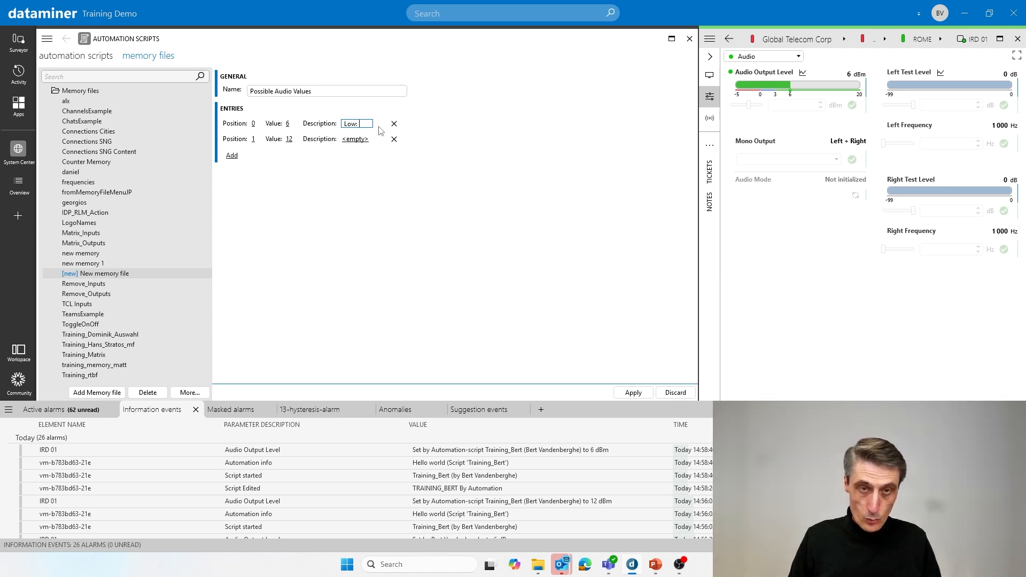
{"action": "type", "text": "Db"}
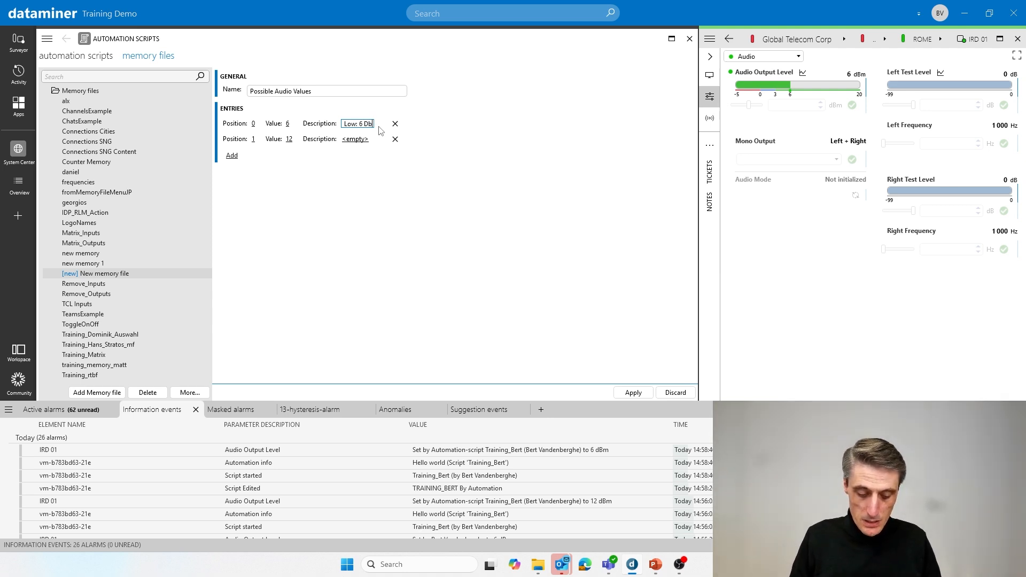
{"action": "key", "text": "BackSpace"}
{"action": "key", "text": "BackSpace"}
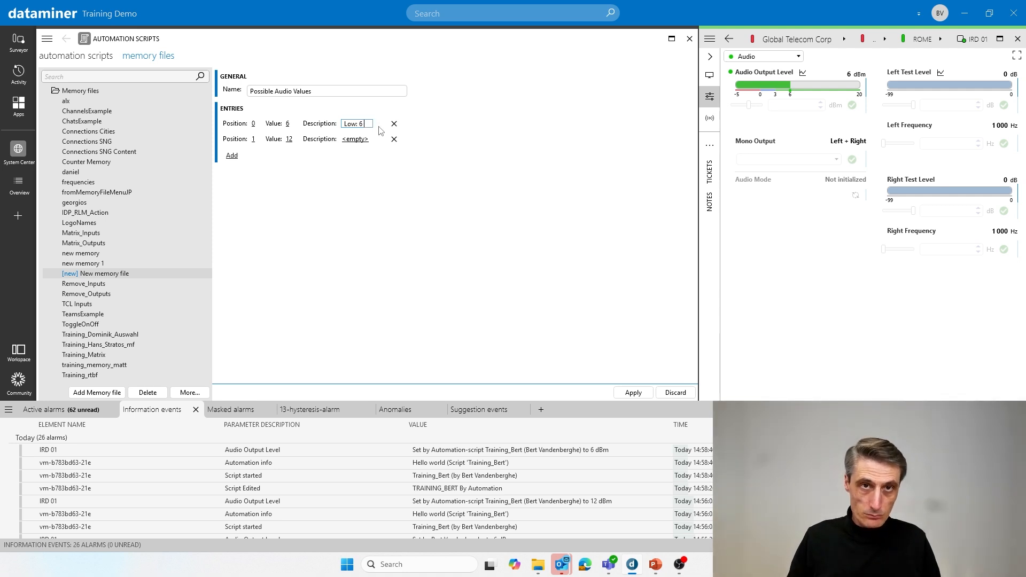
{"action": "type", "text": "dBm"}
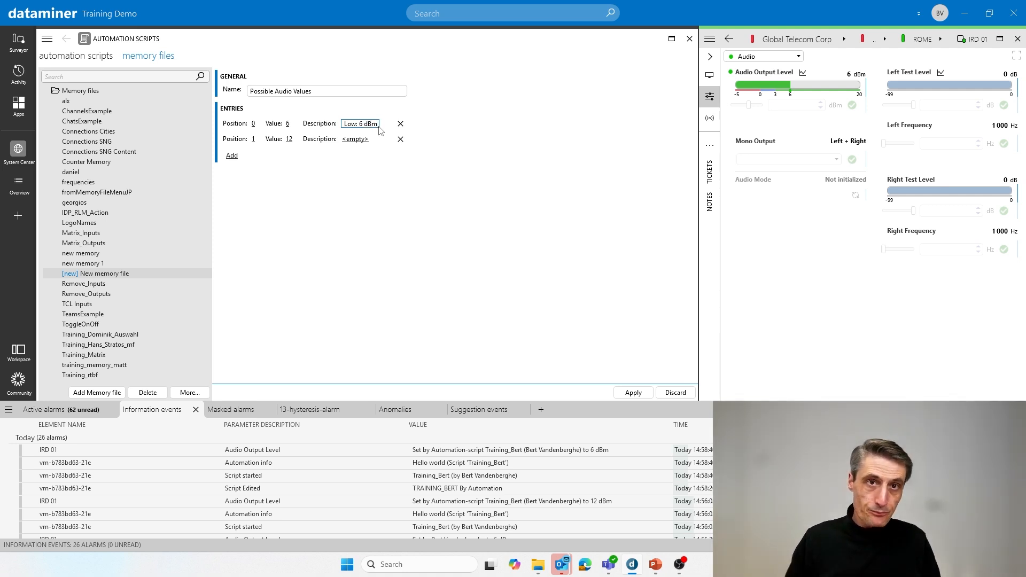
{"action": "left_click", "coordinate": [355, 139]}
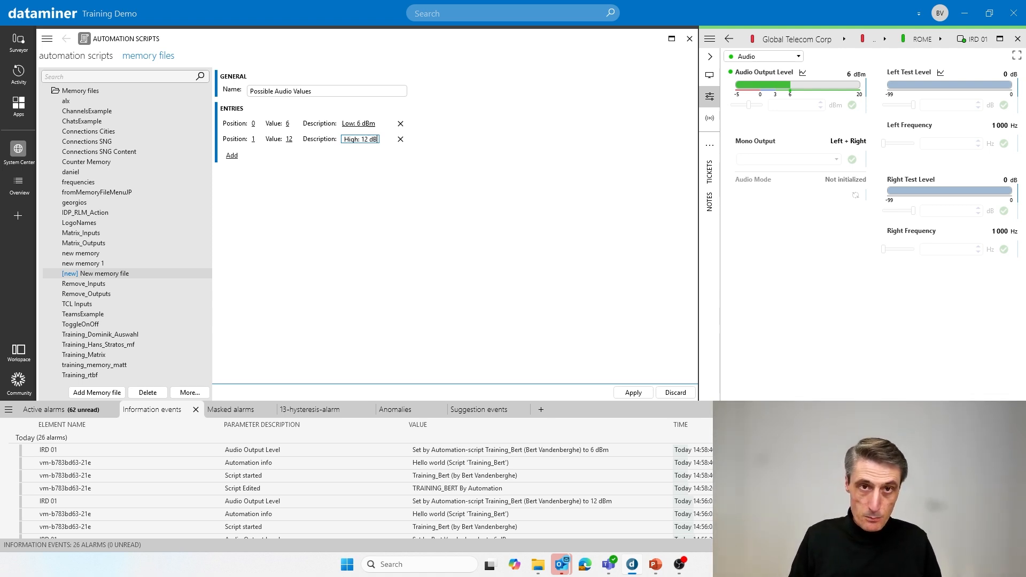
{"action": "left_click", "coordinate": [368, 191]}
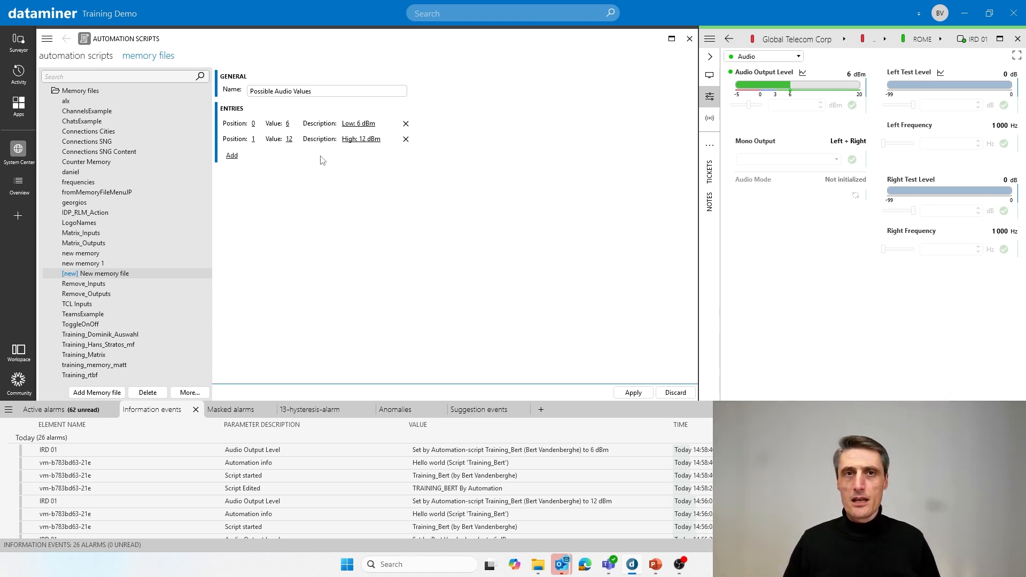
{"action": "left_click", "coordinate": [632, 394]}
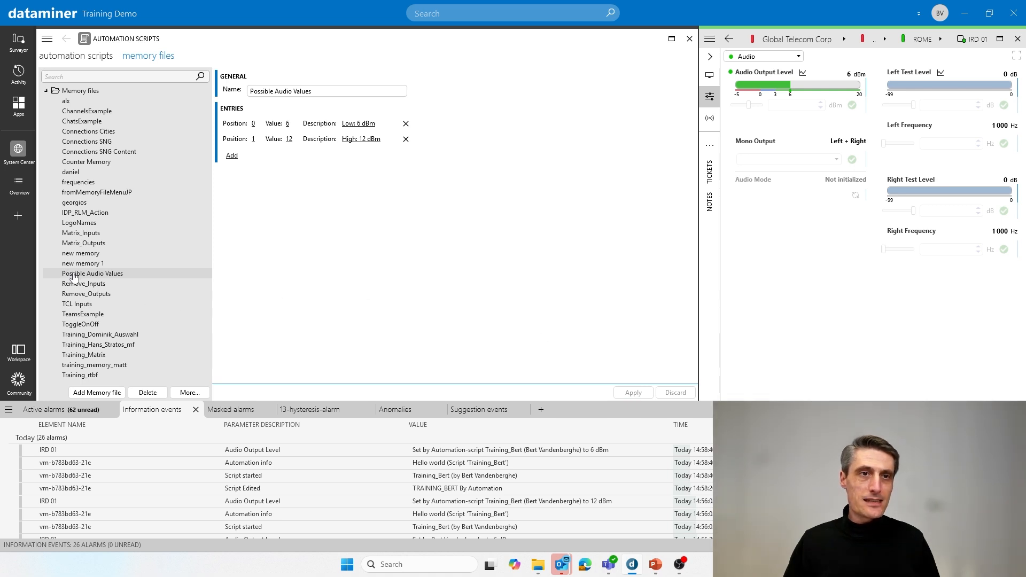
- Try to find Possible Audio Values as the values file for the script's New Audio Level parameter, filtering the choices by "poss"
{"action": "left_click", "coordinate": [85, 57]}
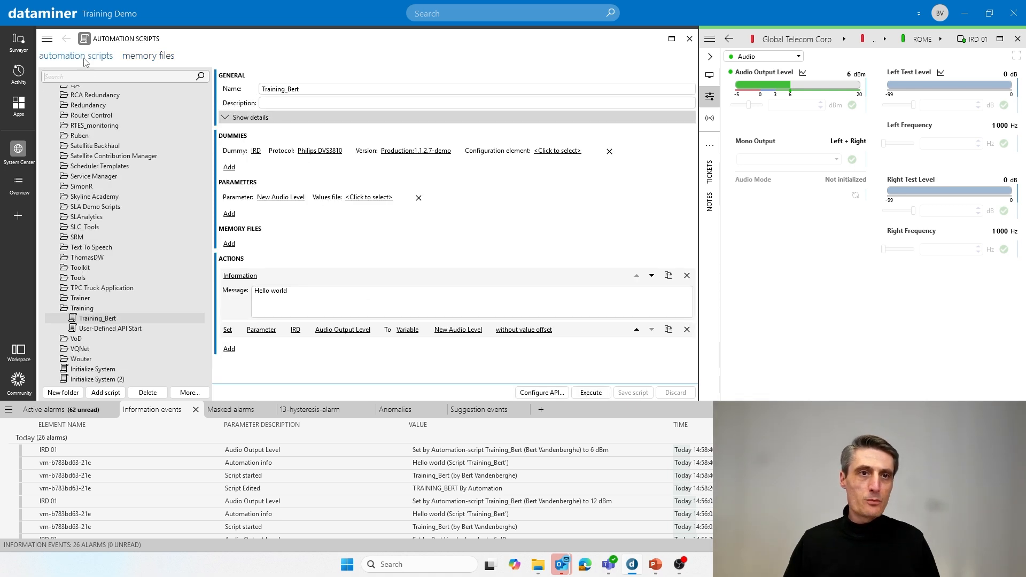
{"action": "left_click", "coordinate": [366, 198]}
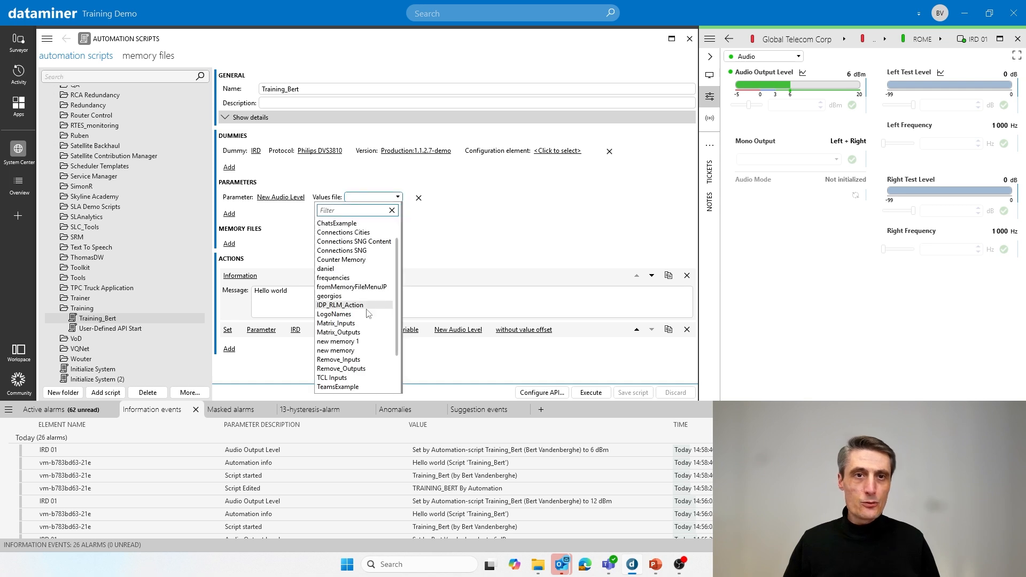
{"action": "scroll", "coordinate": [368, 313], "scroll_direction": "down", "scroll_amount": 2}
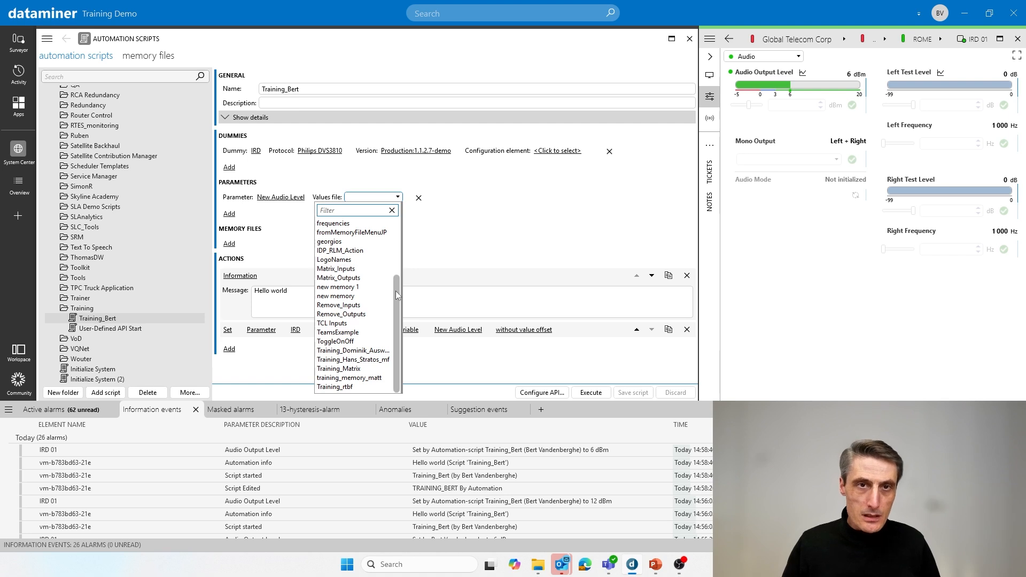
{"action": "scroll", "coordinate": [399, 277], "scroll_direction": "up", "scroll_amount": 3}
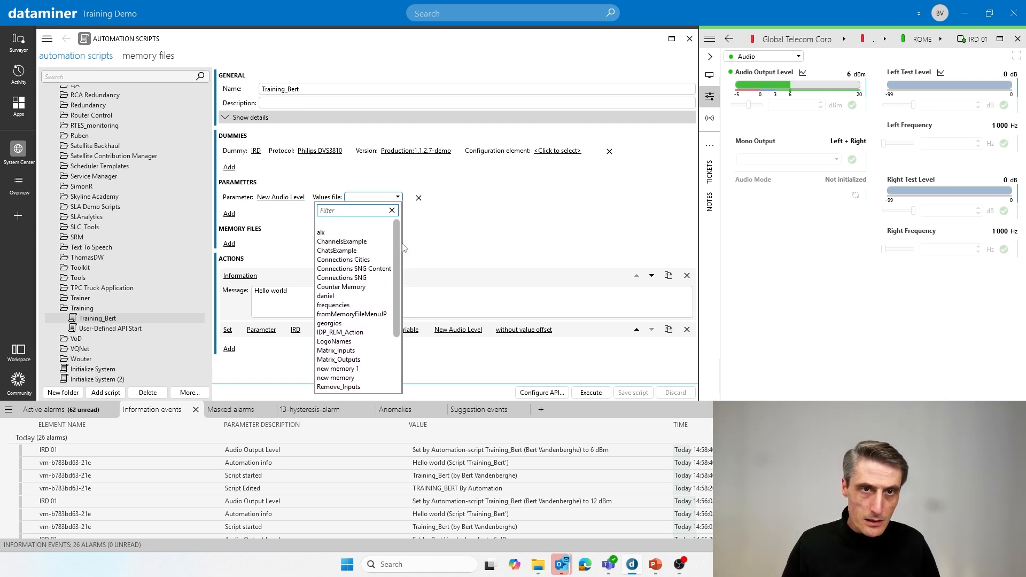
{"action": "scroll", "coordinate": [398, 281], "scroll_direction": "down", "scroll_amount": 2}
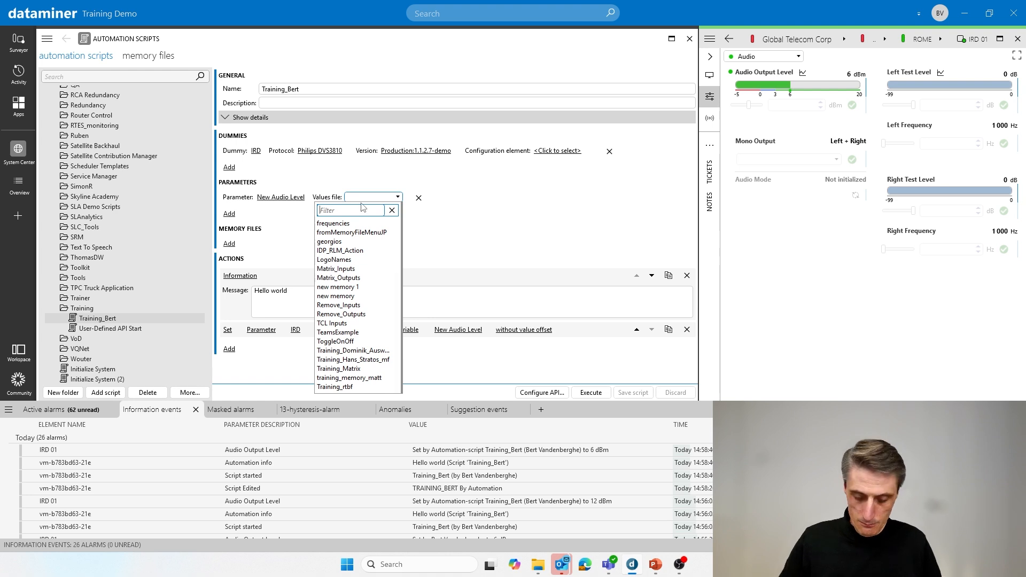
{"action": "type", "text": "po"}
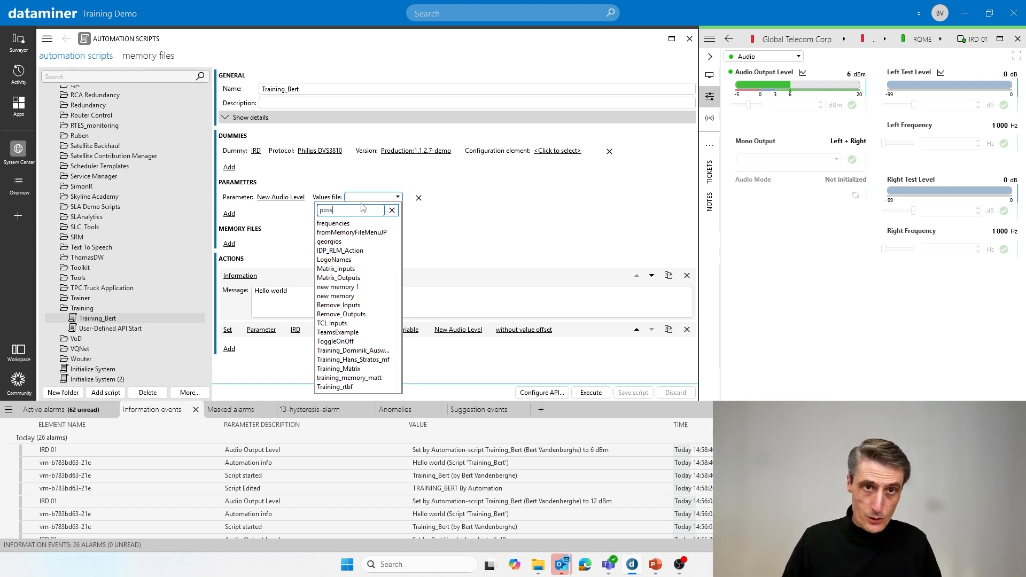
{"action": "type", "text": "ss"}
{"action": "left_click", "coordinate": [401, 235]}
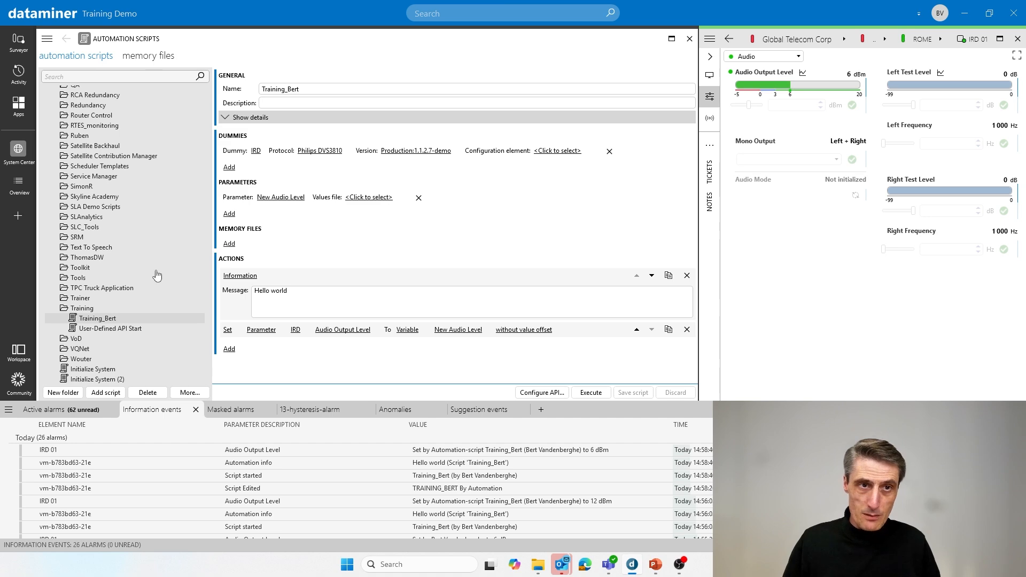
- Reload the Training_Bert script via User-Defined API Start and retry the "poss" filter for the New Audio Level values file
{"action": "left_click", "coordinate": [122, 329]}
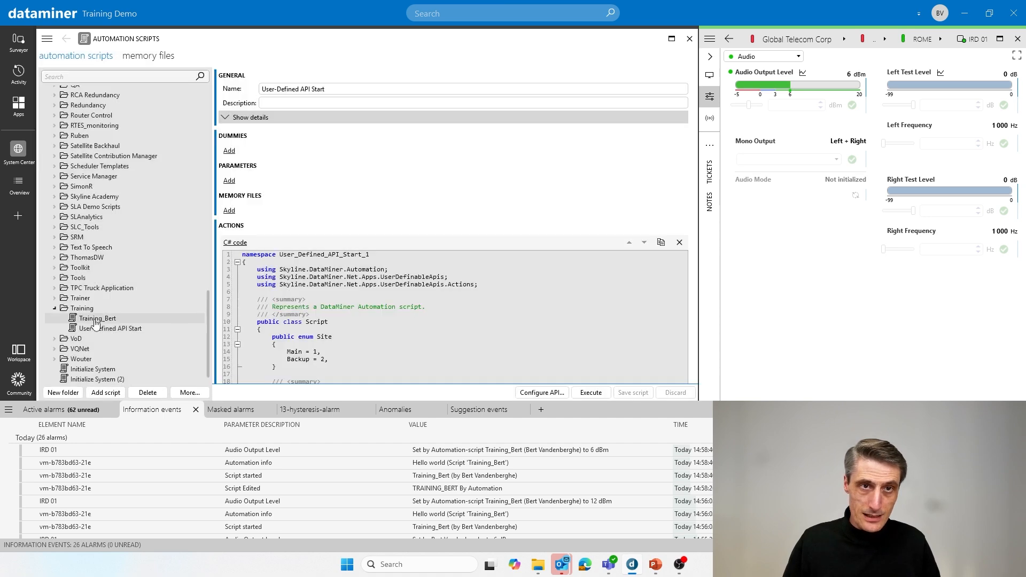
{"action": "left_click", "coordinate": [96, 319]}
{"action": "left_click", "coordinate": [379, 197]}
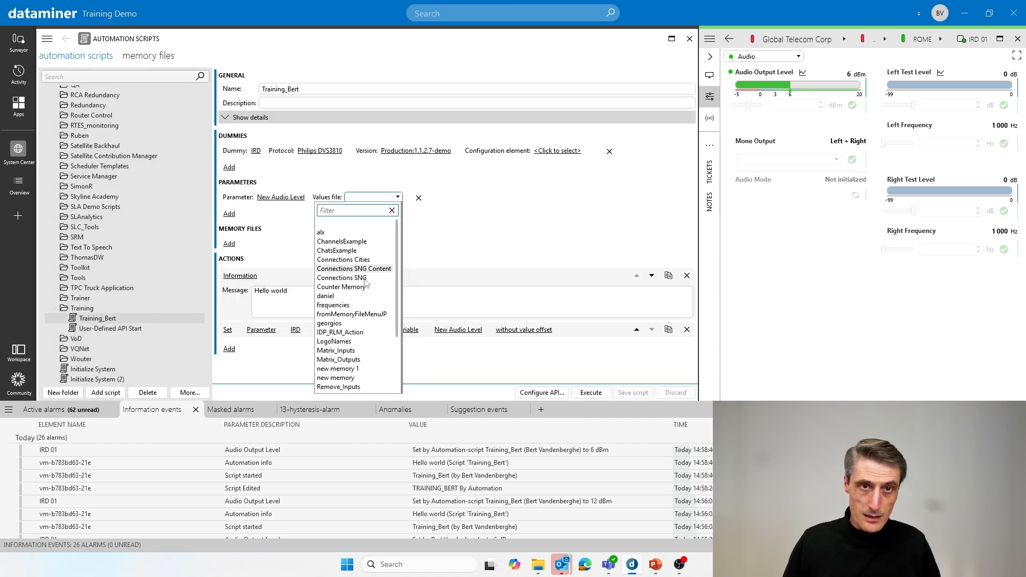
{"action": "type", "text": "poss"}
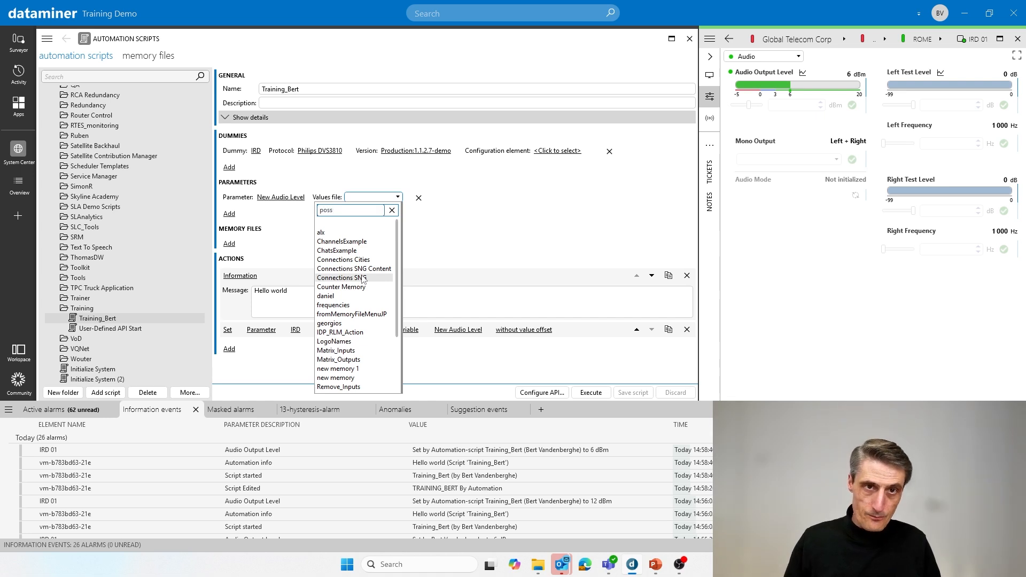
{"action": "left_click", "coordinate": [458, 251]}
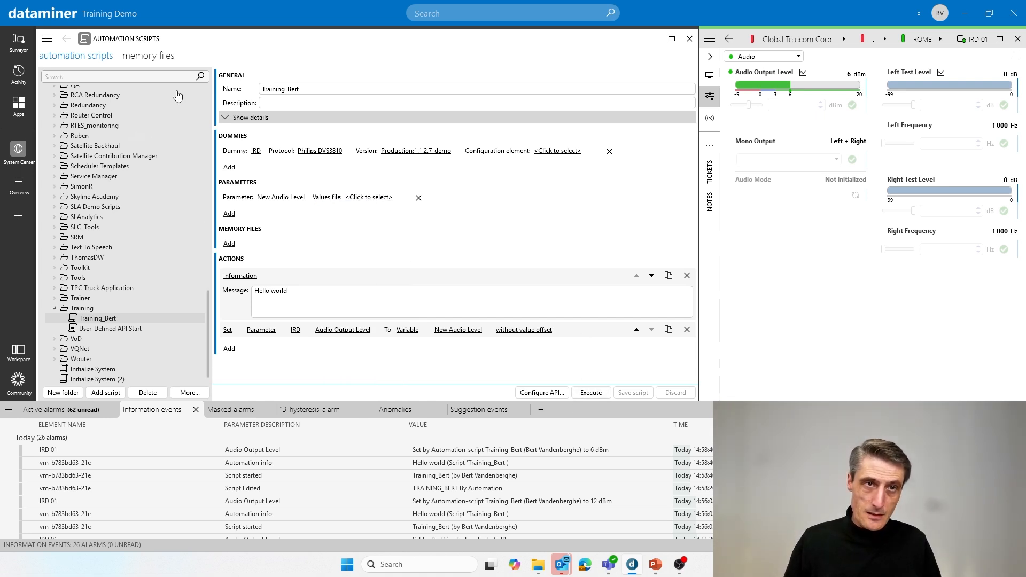
- Check the Possible Audio Values memory file and its entries, and return to the automation scripts
{"action": "left_click", "coordinate": [147, 57]}
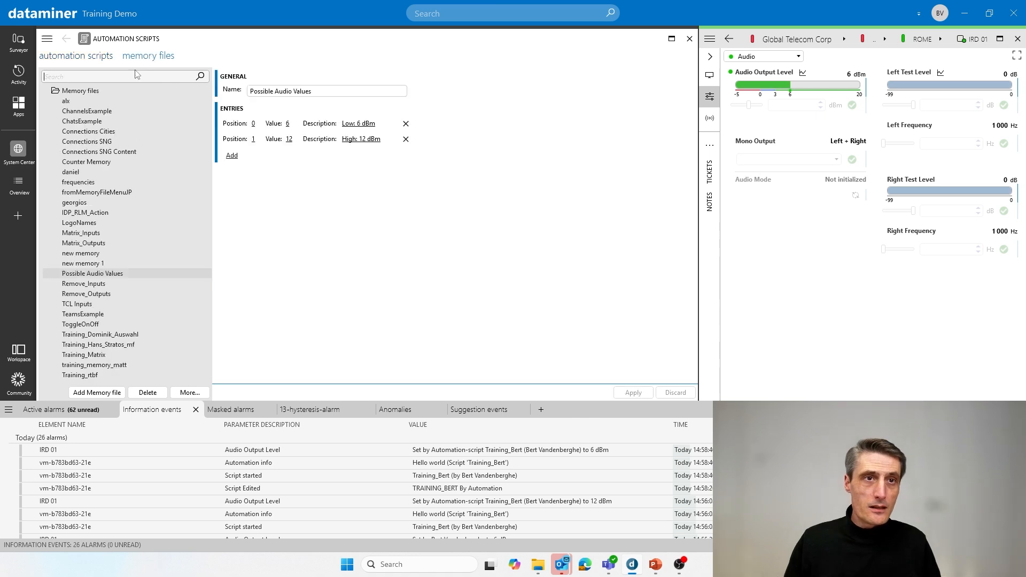
{"action": "left_click", "coordinate": [95, 284]}
{"action": "left_click", "coordinate": [96, 274]}
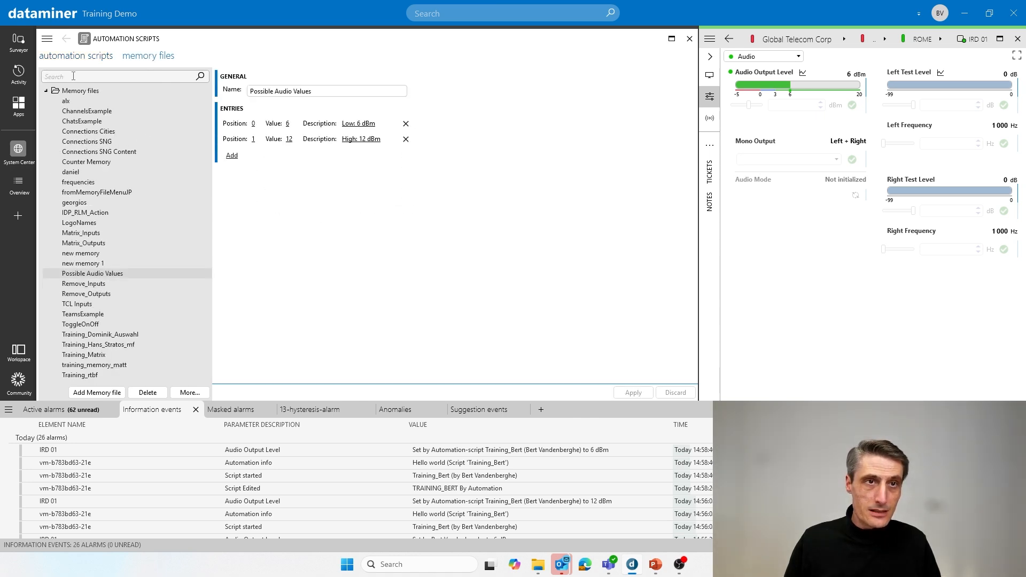
{"action": "left_click", "coordinate": [76, 56]}
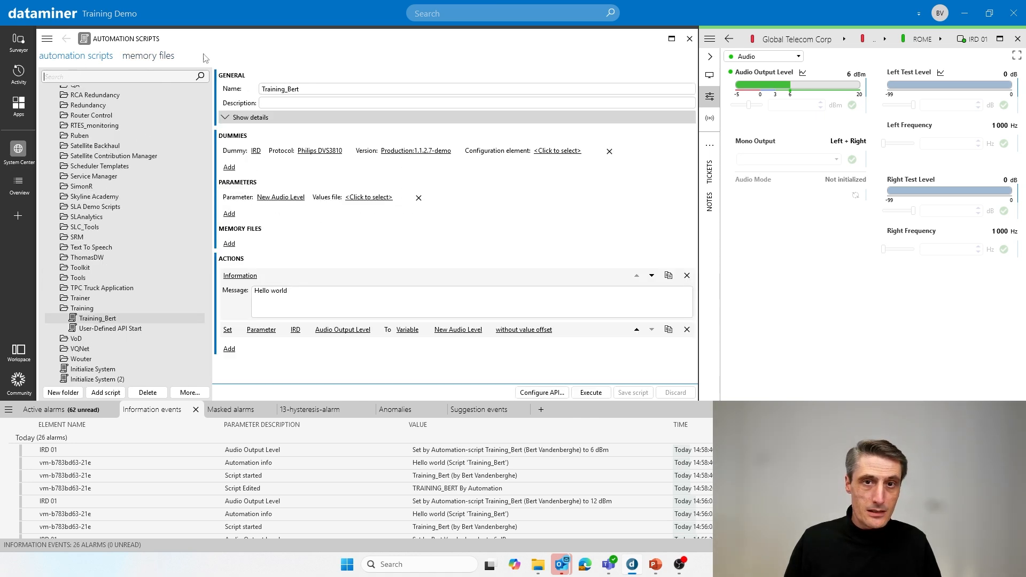
- Close the Automation card, reopen the module in a new card and place it before the IRD 01 card
{"action": "left_click", "coordinate": [689, 39]}
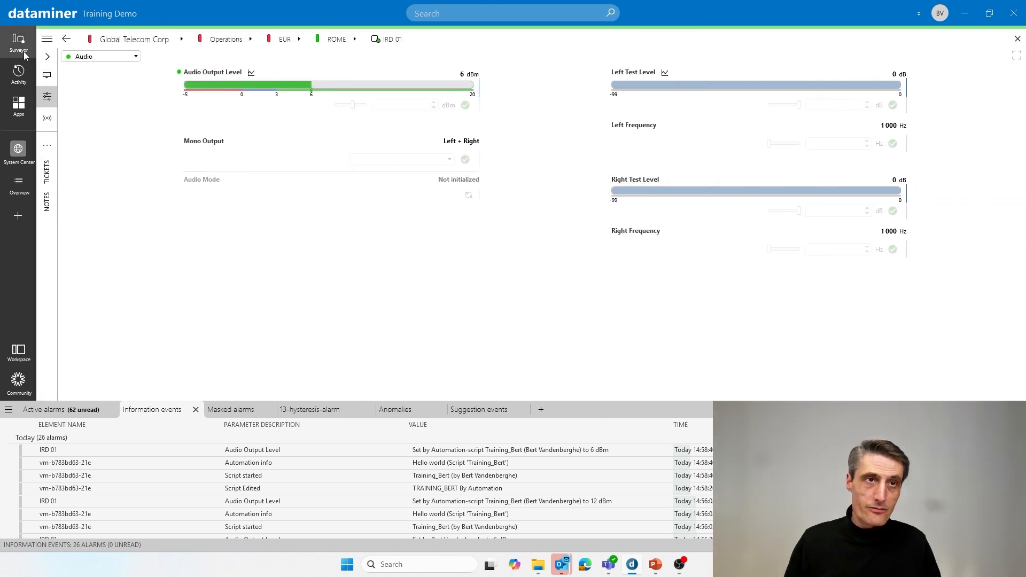
{"action": "left_click", "coordinate": [19, 106]}
{"action": "right_click", "coordinate": [98, 67]}
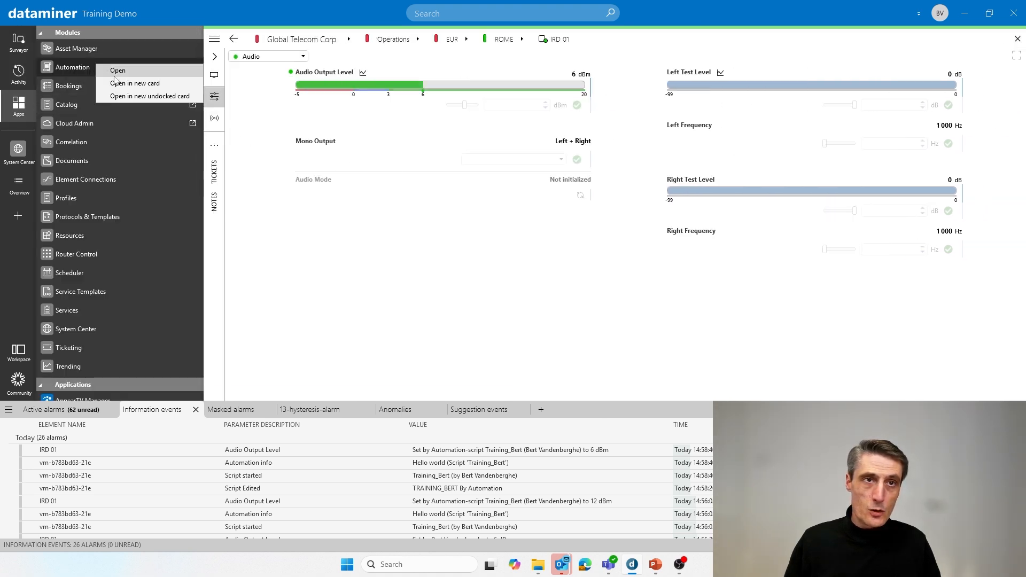
{"action": "left_click", "coordinate": [117, 83]}
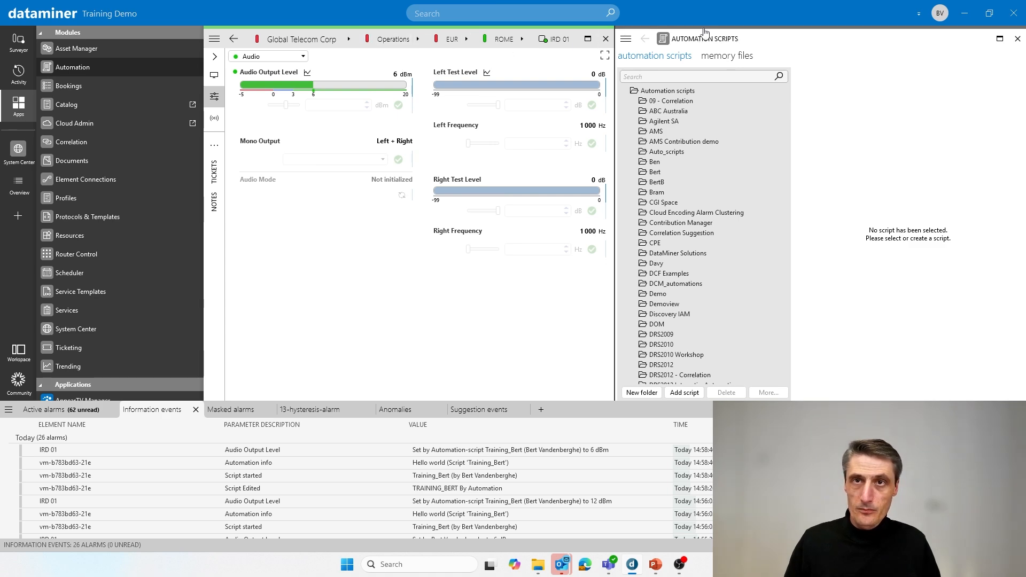
{"action": "left_click_drag", "start_coordinate": [705, 33], "coordinate": [294, 36]}
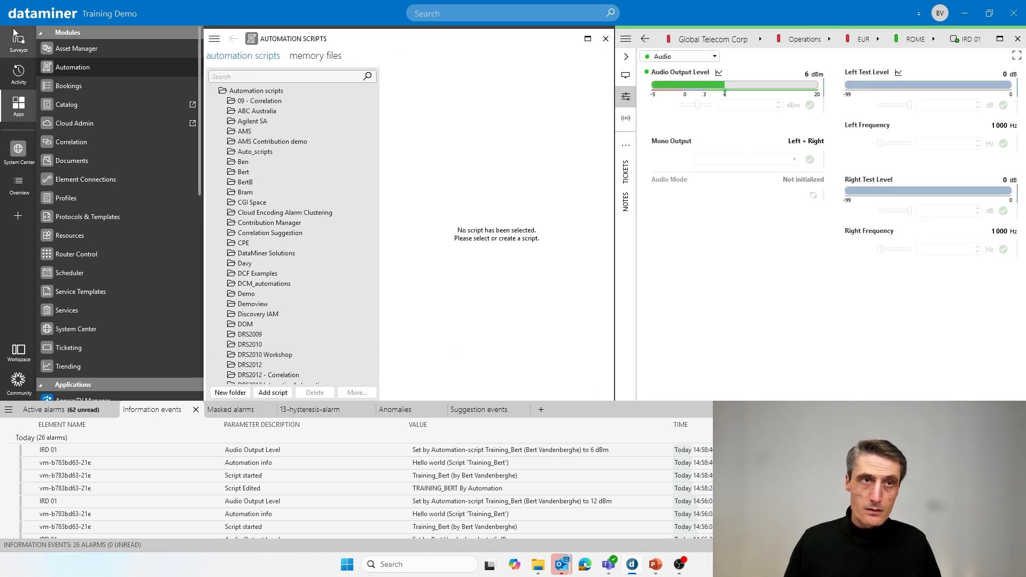
{"action": "left_click", "coordinate": [16, 111]}
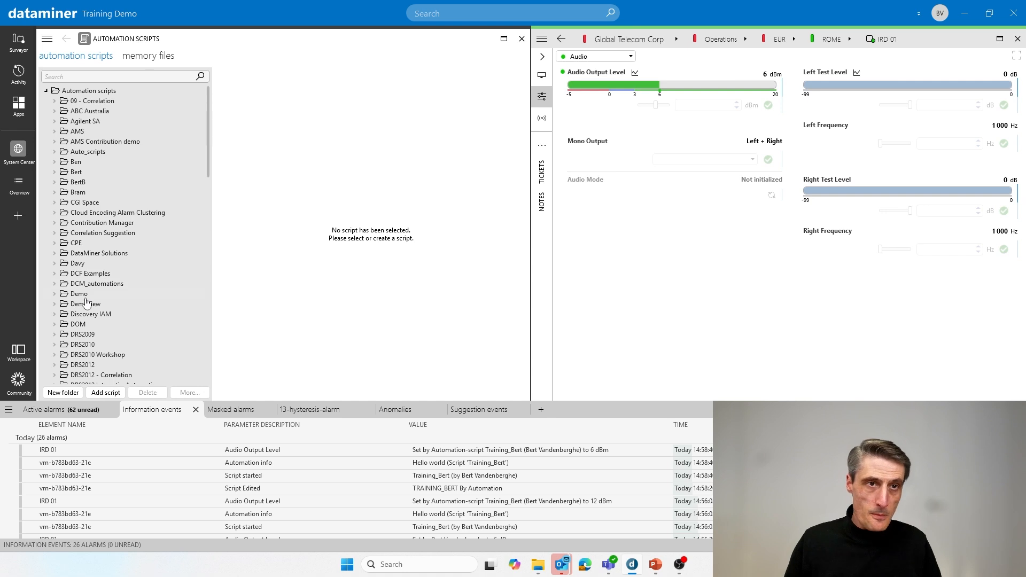
- Open the Training_Bert script from the Training folder and widen the Automation card
{"action": "scroll", "coordinate": [86, 302], "scroll_direction": "down", "scroll_amount": 15}
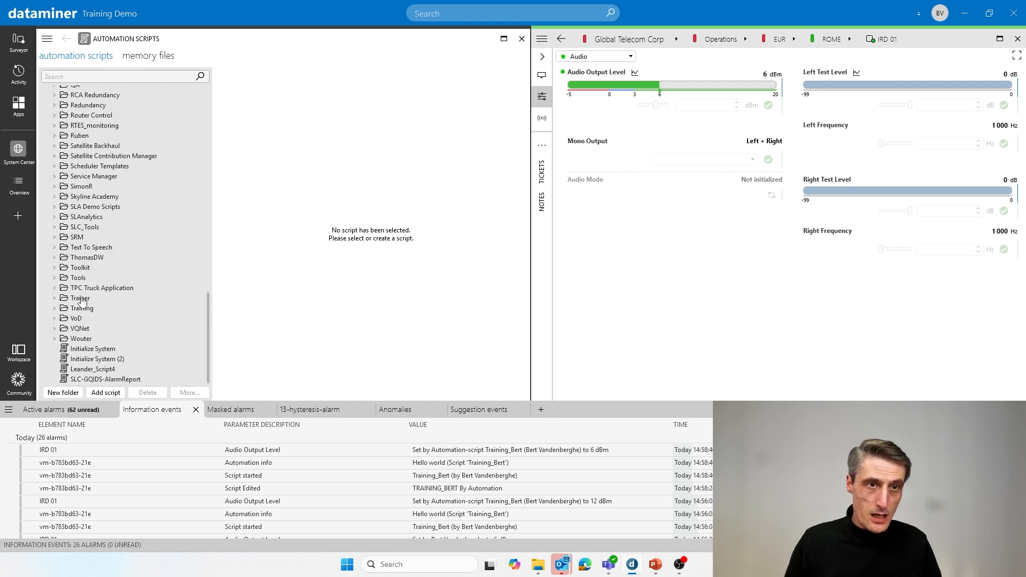
{"action": "left_click", "coordinate": [55, 300]}
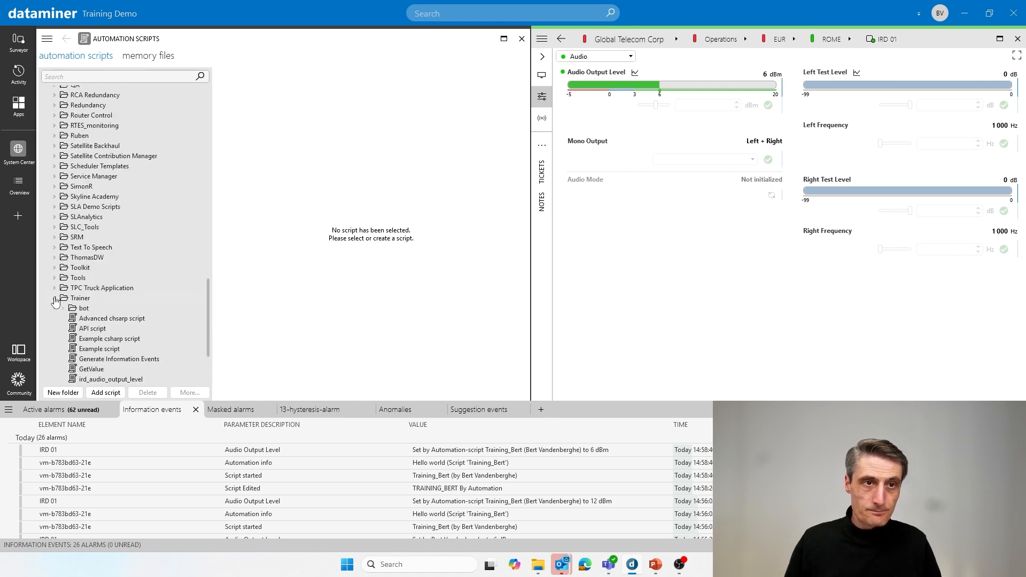
{"action": "left_click", "coordinate": [55, 299]}
{"action": "left_click", "coordinate": [55, 308]}
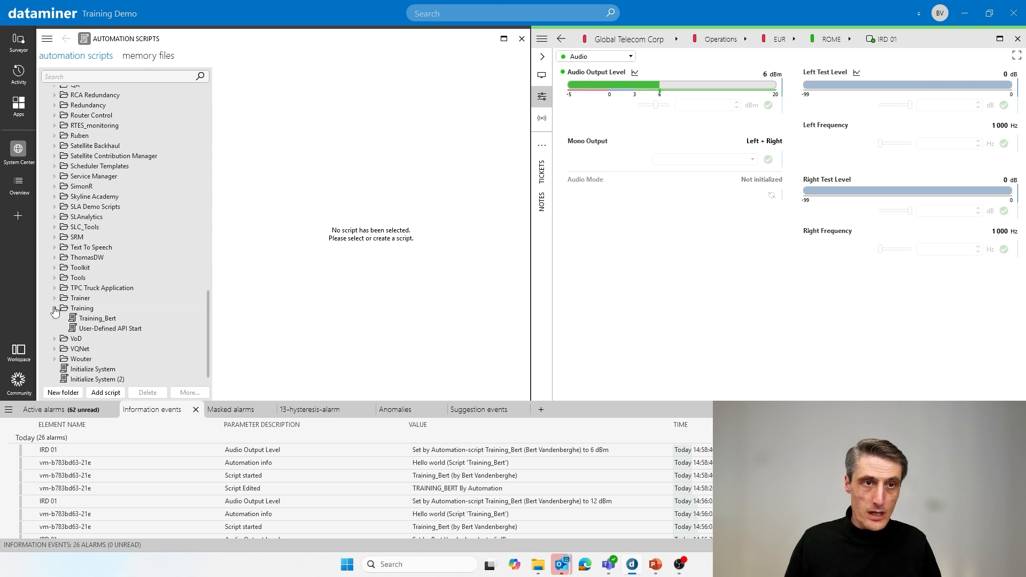
{"action": "left_click", "coordinate": [92, 319]}
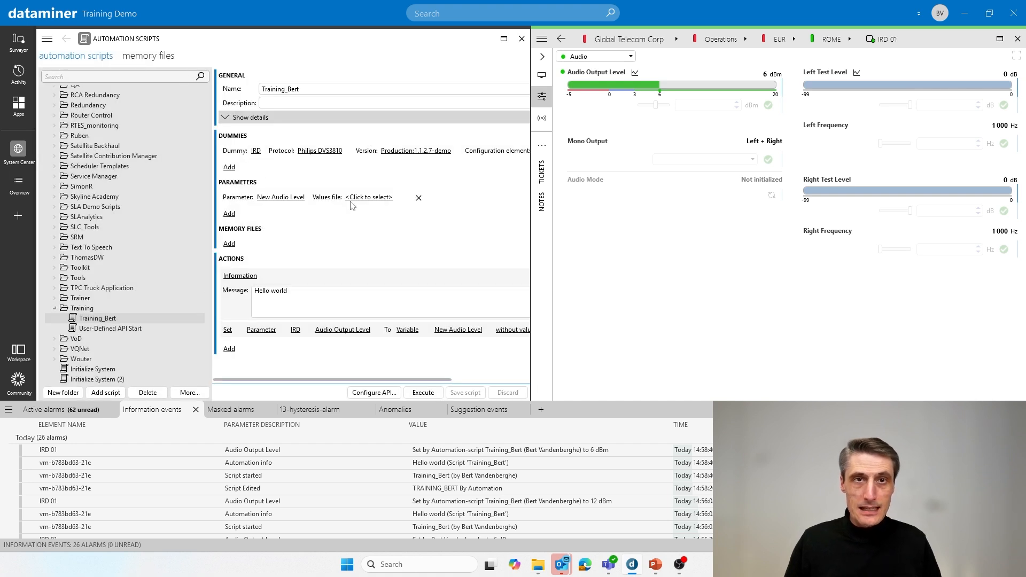
{"action": "left_click_drag", "start_coordinate": [532, 206], "coordinate": [651, 201]}
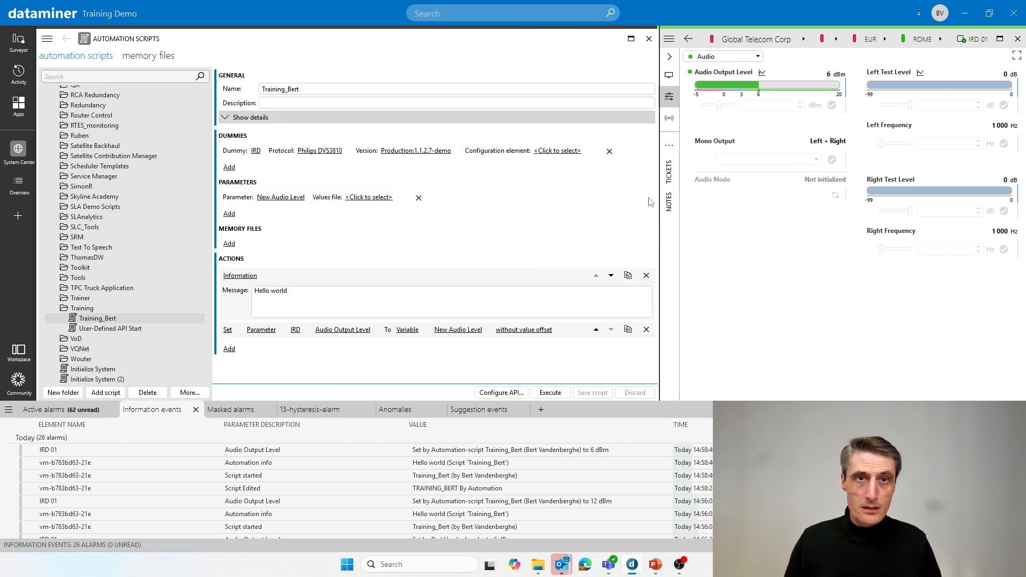
- Assign Possible Audio Values as the values file of the New Audio Level parameter and save the script
{"action": "left_click", "coordinate": [369, 197]}
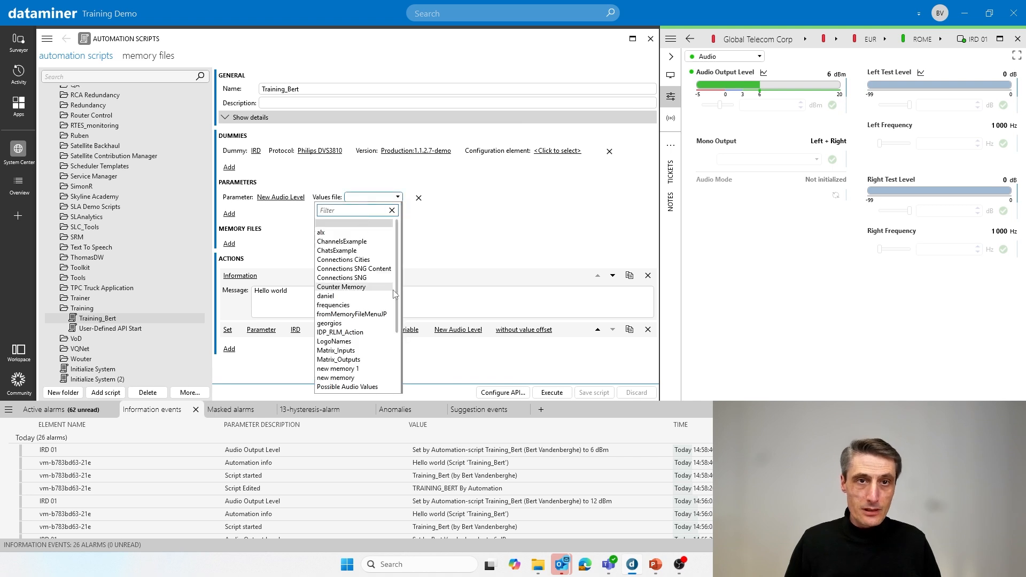
{"action": "left_click_drag", "start_coordinate": [396, 293], "coordinate": [395, 341]}
{"action": "left_click", "coordinate": [361, 317]}
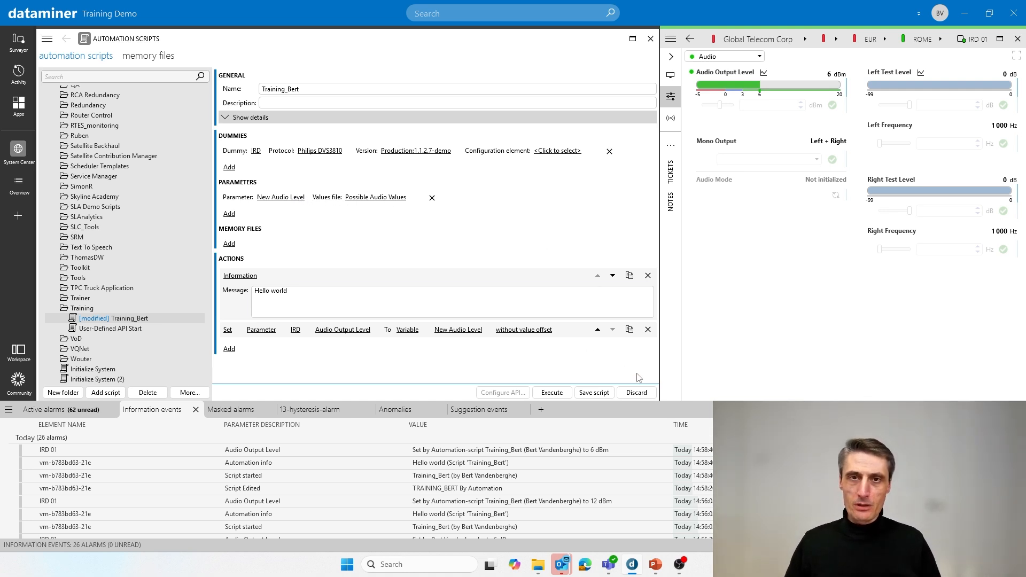
{"action": "left_click", "coordinate": [595, 393]}
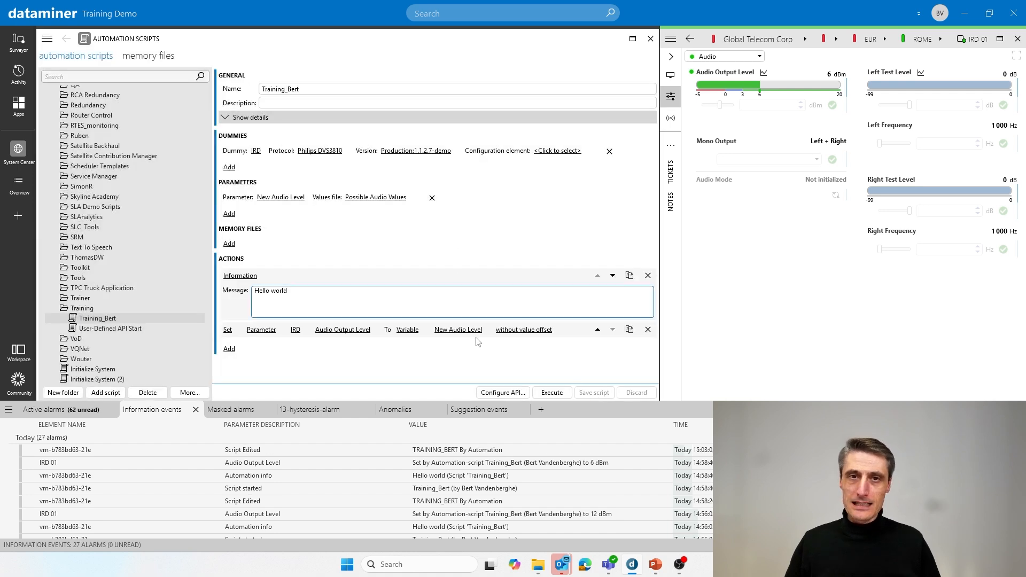
- Execute the script on IRD 01 with New Audio Level set to "Low: 6 dBm (0: 6)"
{"action": "left_click", "coordinate": [552, 392]}
{"action": "left_click", "coordinate": [448, 183]}
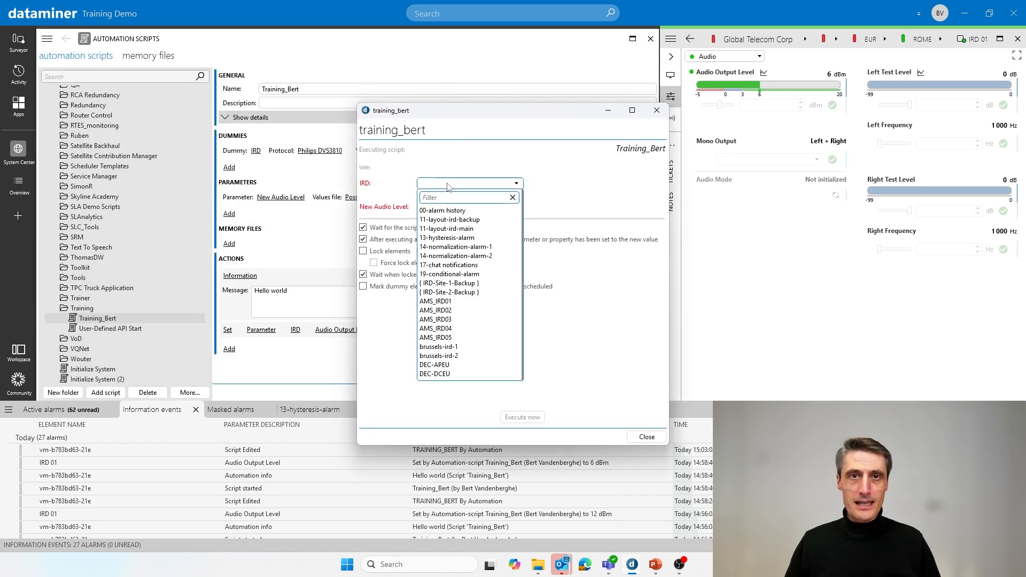
{"action": "type", "text": "ird"}
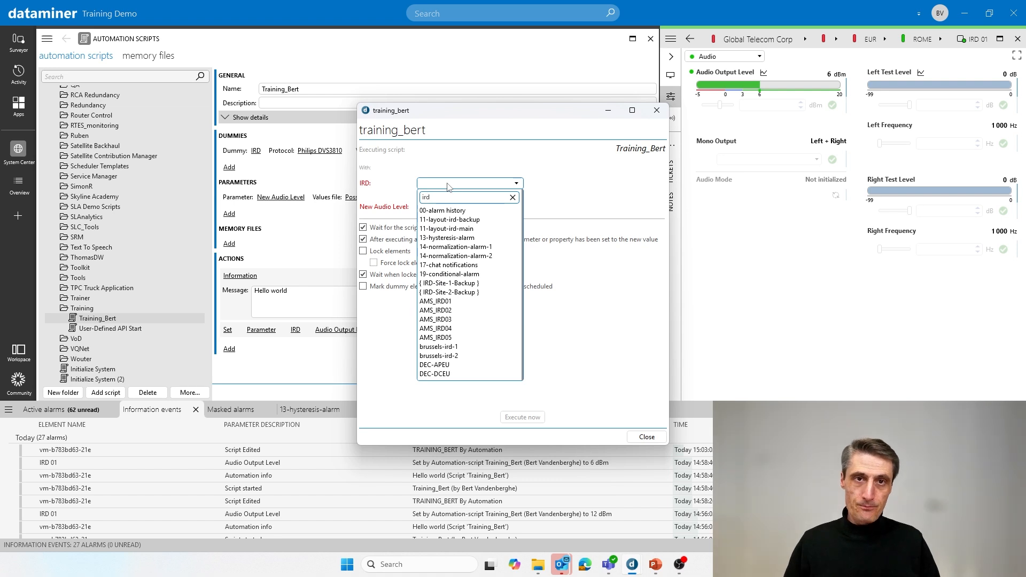
{"action": "left_click", "coordinate": [441, 316]}
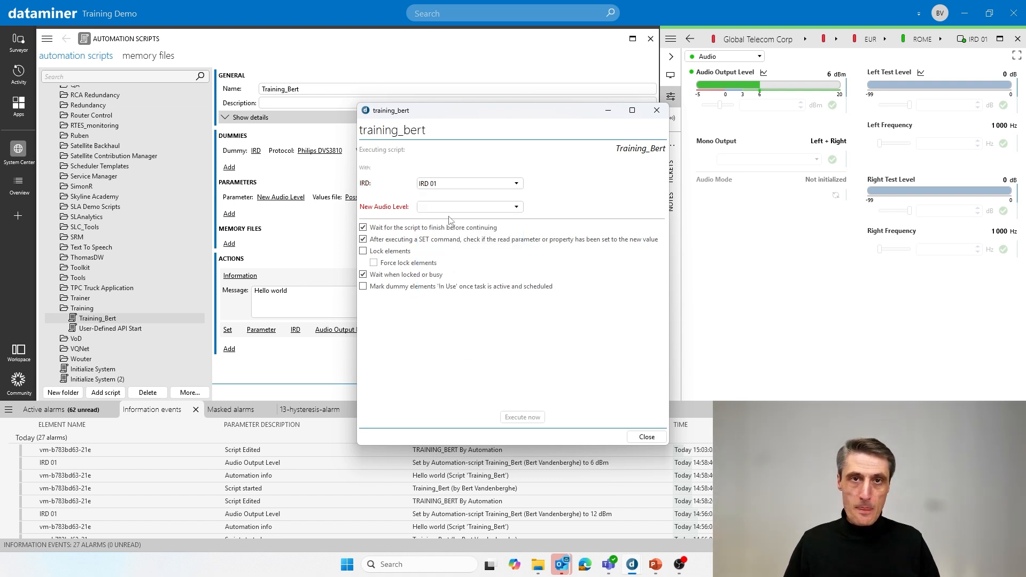
{"action": "left_click", "coordinate": [457, 210]}
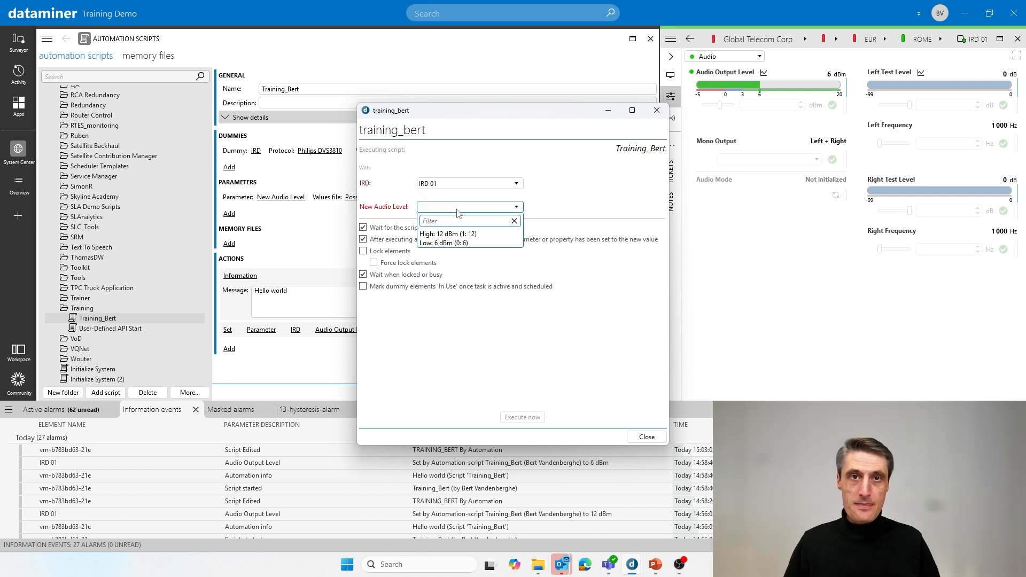
{"action": "left_click", "coordinate": [437, 247]}
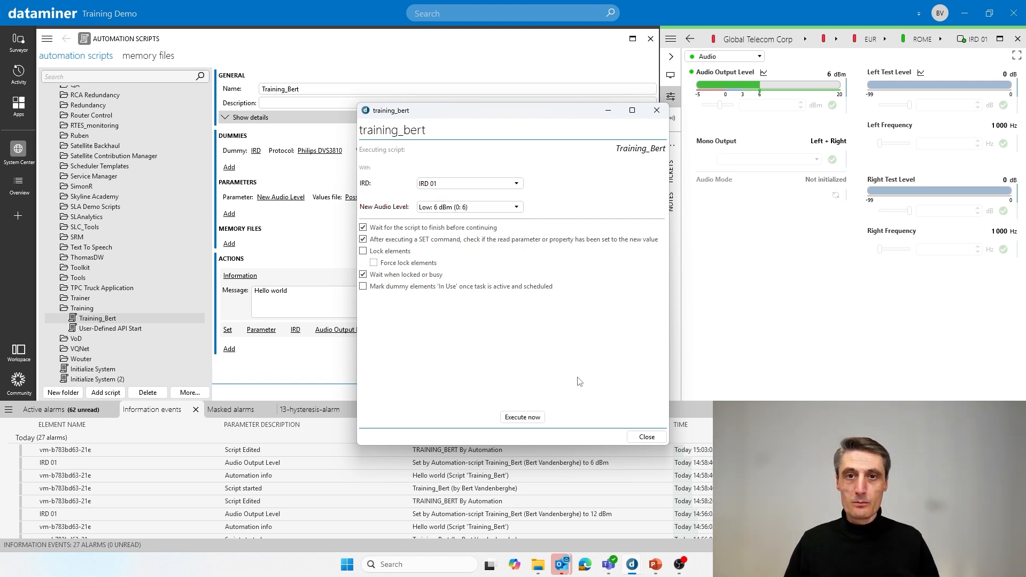
{"action": "left_click", "coordinate": [527, 418]}
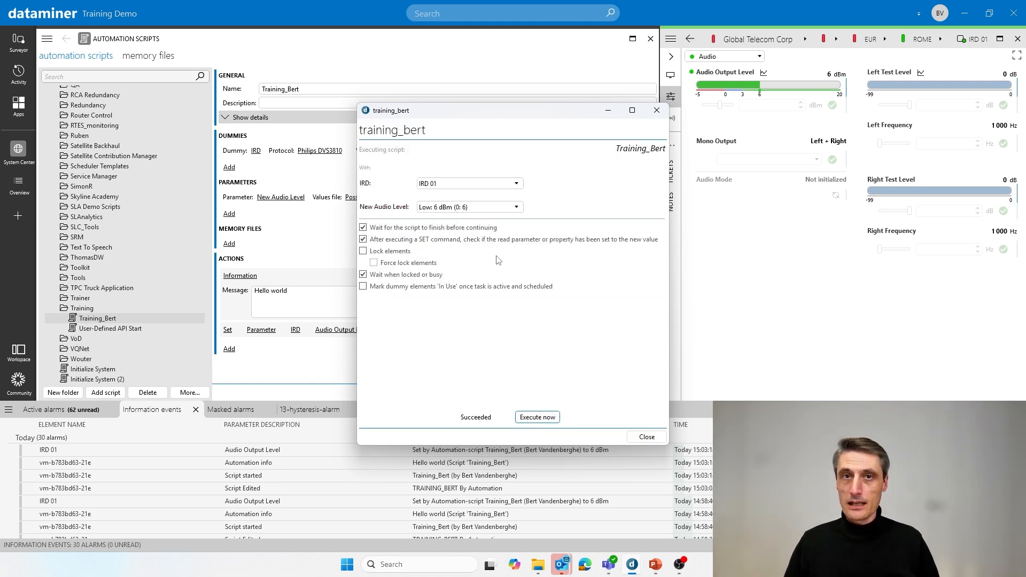
- Change New Audio Level to "High: 12 dBm (1: 12)" and execute the script again
{"action": "left_click", "coordinate": [479, 209]}
{"action": "left_click", "coordinate": [448, 234]}
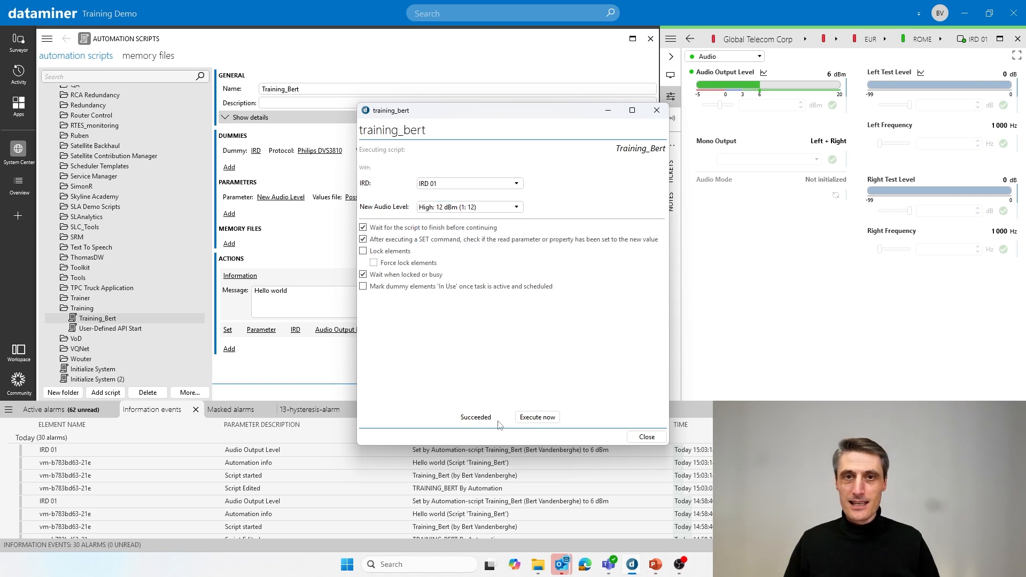
{"action": "left_click", "coordinate": [534, 417]}
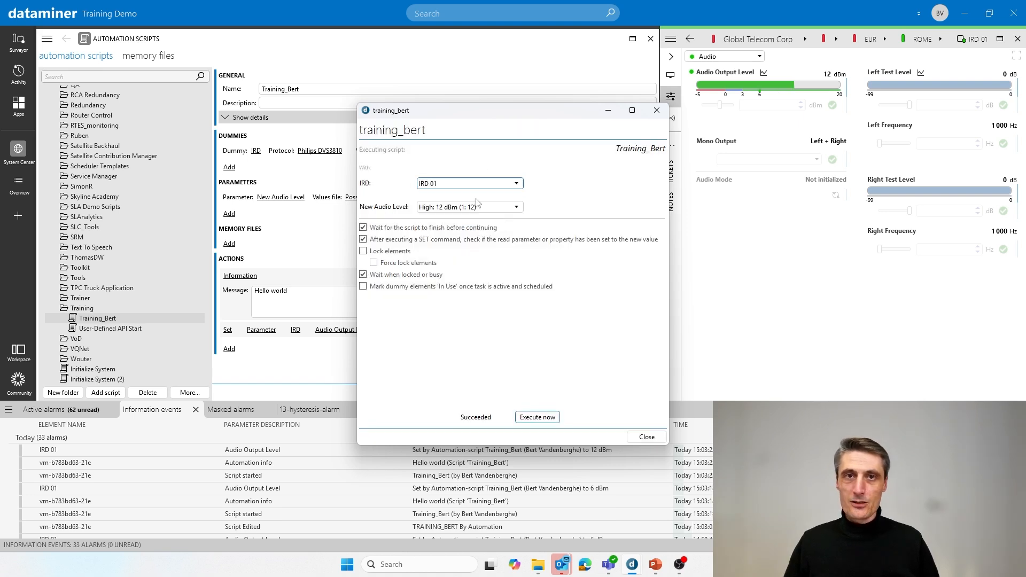
- Change New Audio Level to "Low: 6 dBm (0: 6)", execute the script, and close the execution window
{"action": "left_click", "coordinate": [465, 208]}
{"action": "left_click", "coordinate": [456, 243]}
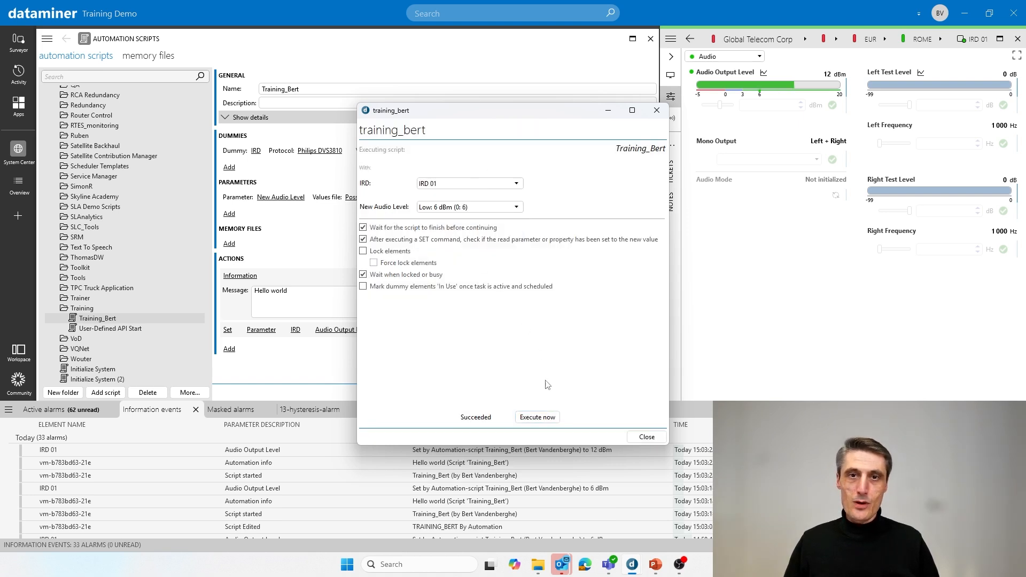
{"action": "left_click", "coordinate": [534, 417]}
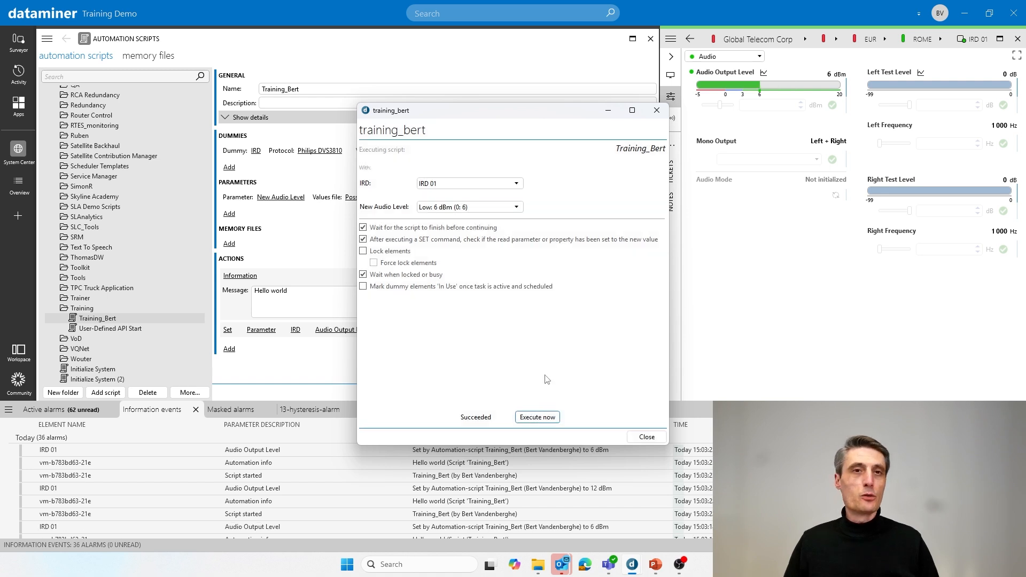
{"action": "left_click", "coordinate": [657, 110]}
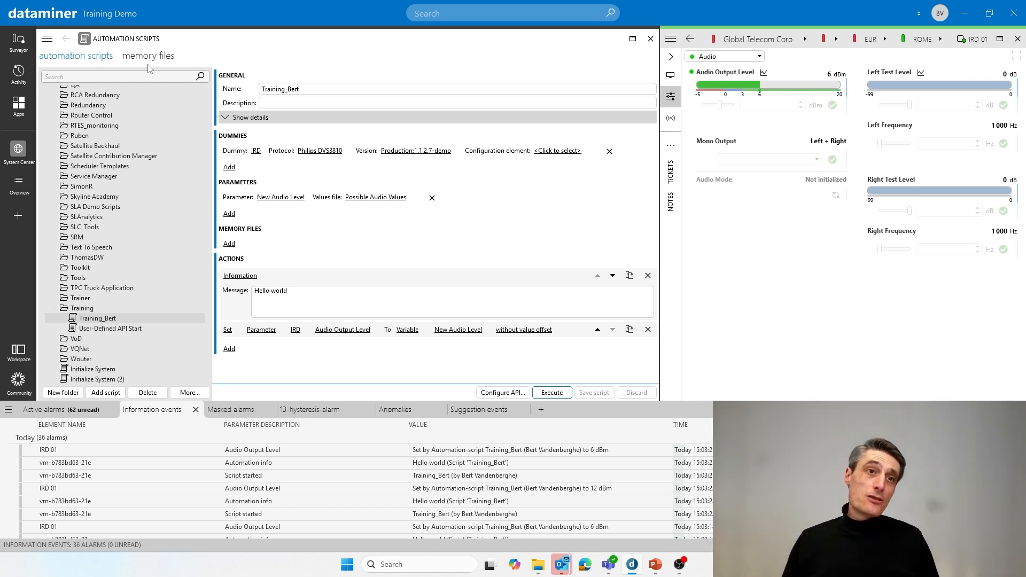
- Try adding a memory file to the script with its type set to Persistent, and remove it again
{"action": "left_click", "coordinate": [230, 245]}
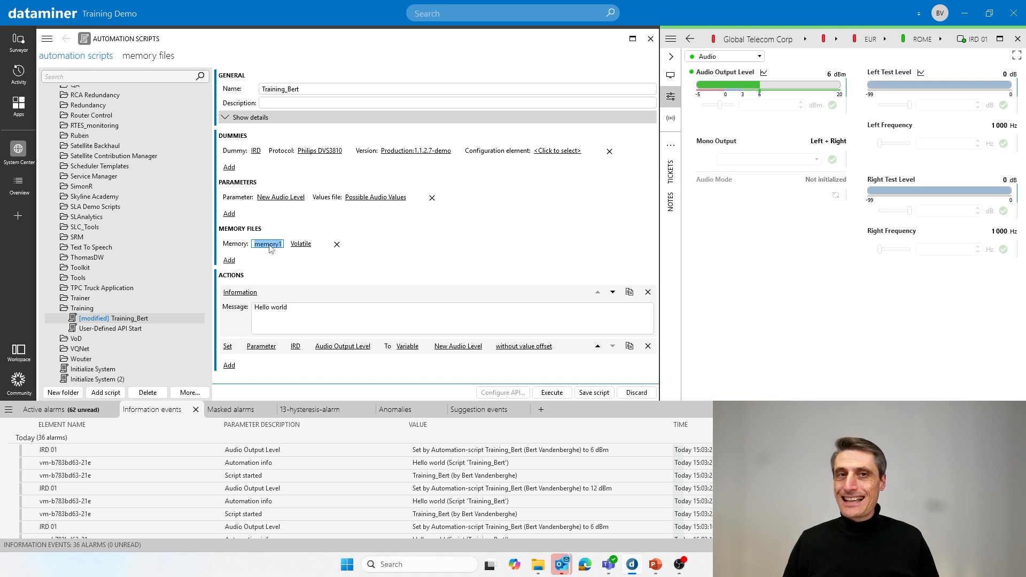
{"action": "left_click", "coordinate": [315, 248]}
{"action": "left_click", "coordinate": [313, 264]}
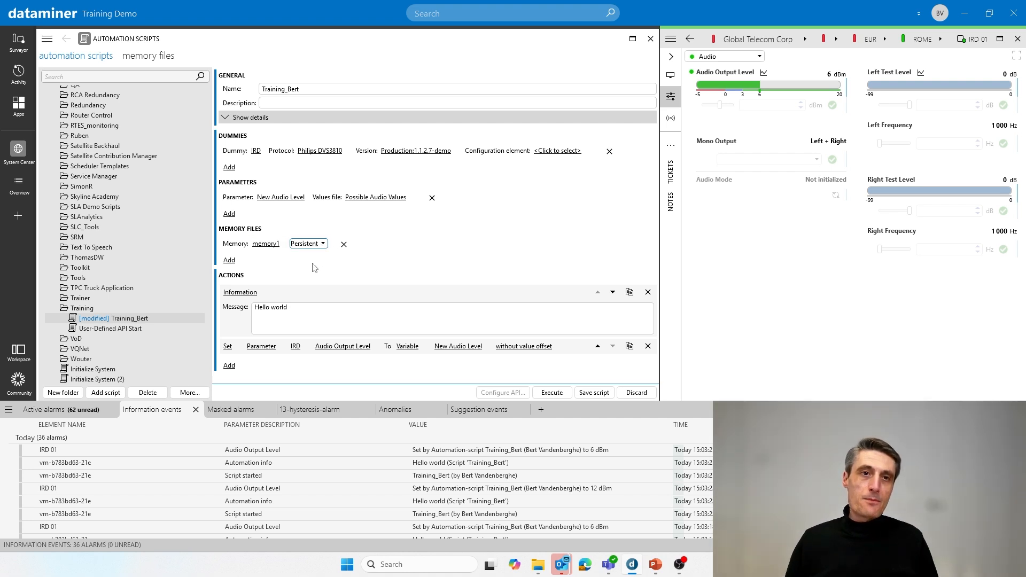
{"action": "left_click", "coordinate": [266, 245]}
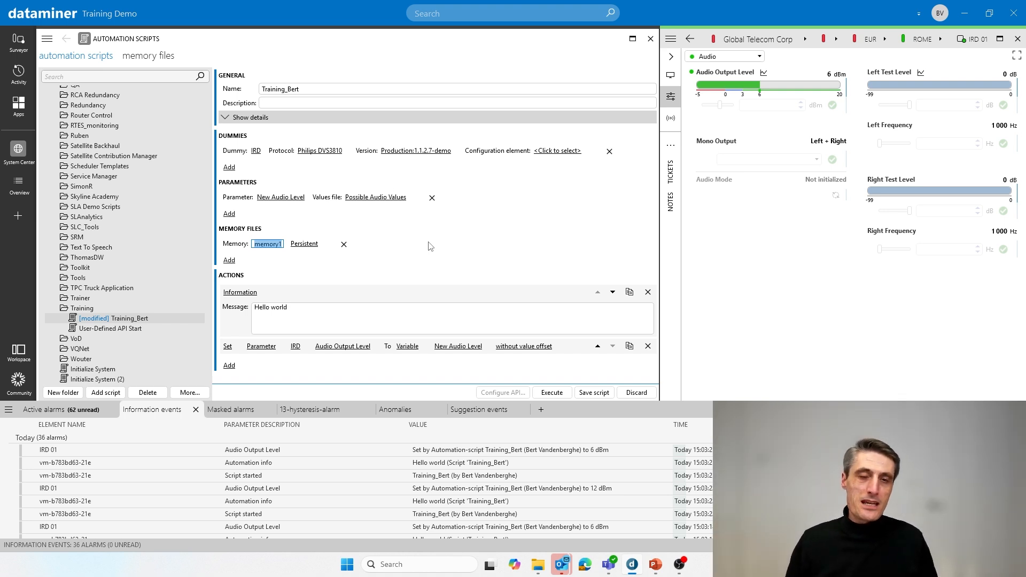
{"action": "left_click", "coordinate": [344, 244]}
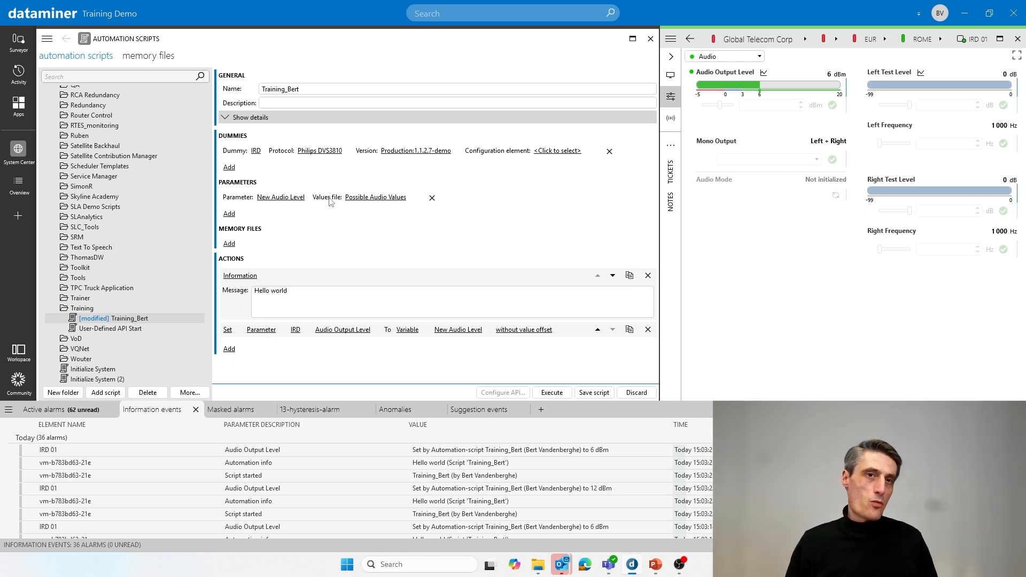
{"action": "left_click", "coordinate": [158, 57]}
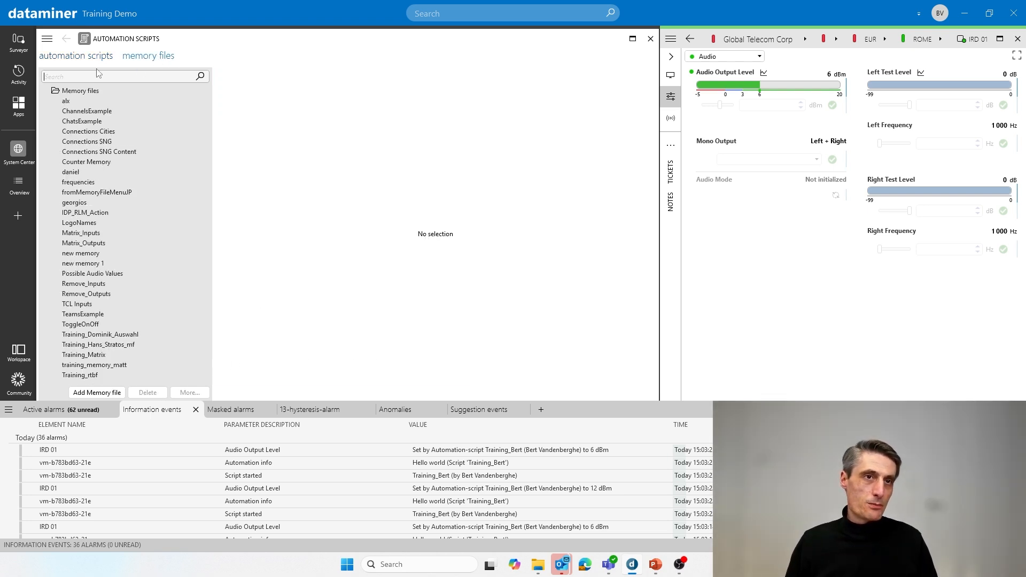
{"action": "left_click", "coordinate": [90, 56]}
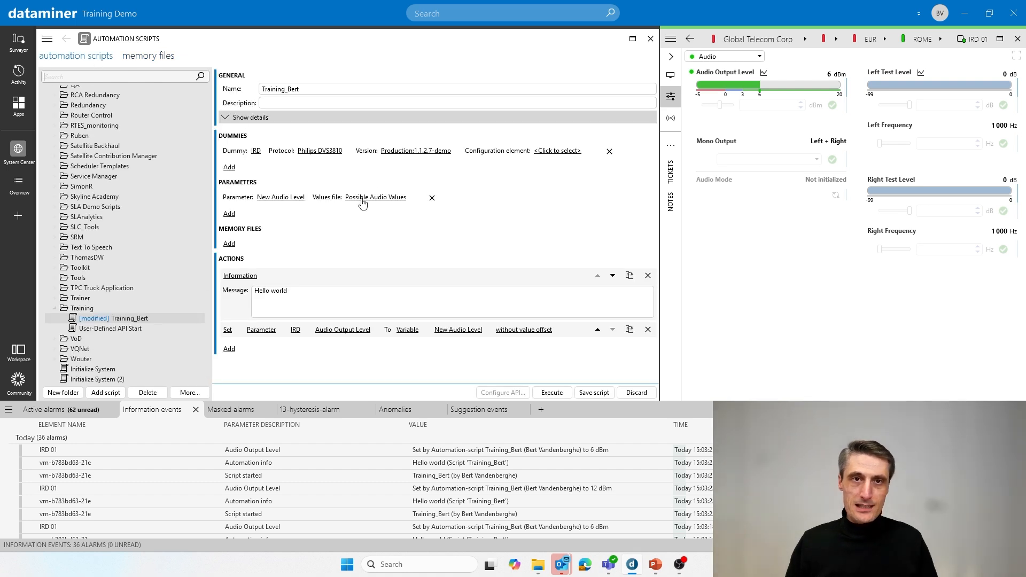
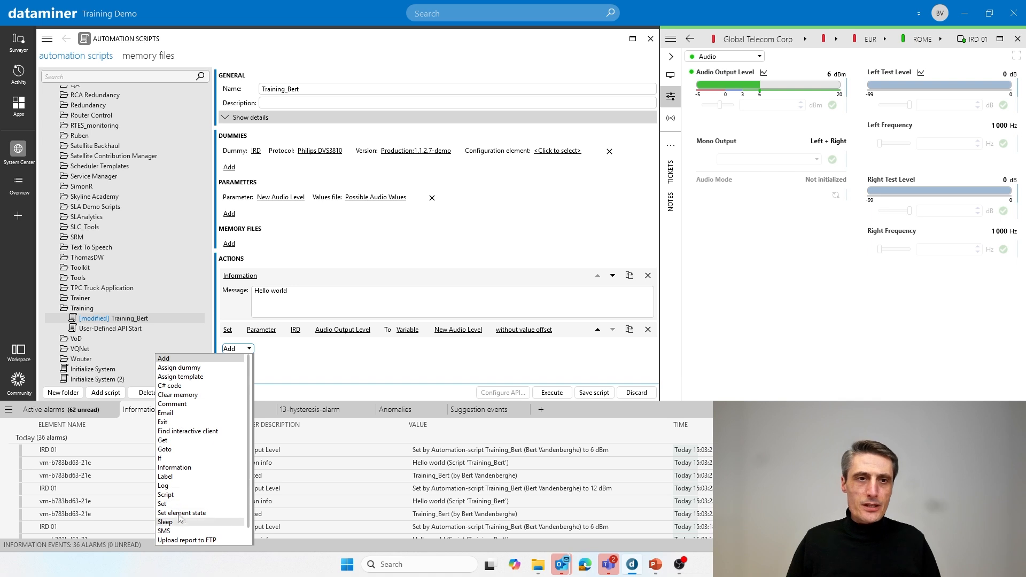
- Add a Set action above the Audio Output Level action that sets the IRD's LNB1 Supply parameter to Off
{"action": "left_click", "coordinate": [170, 504]}
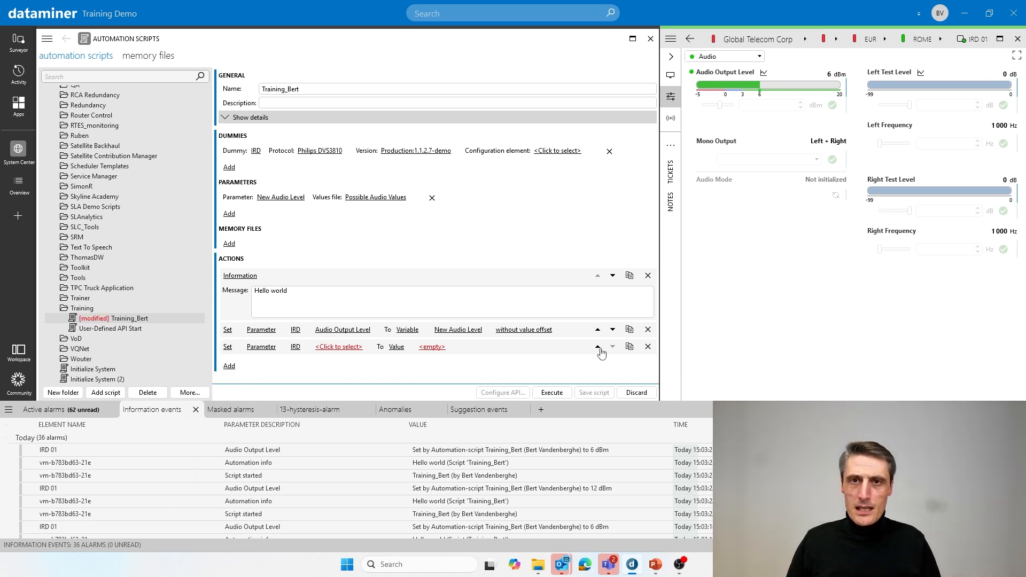
{"action": "left_click", "coordinate": [598, 347]}
{"action": "left_click", "coordinate": [338, 330]}
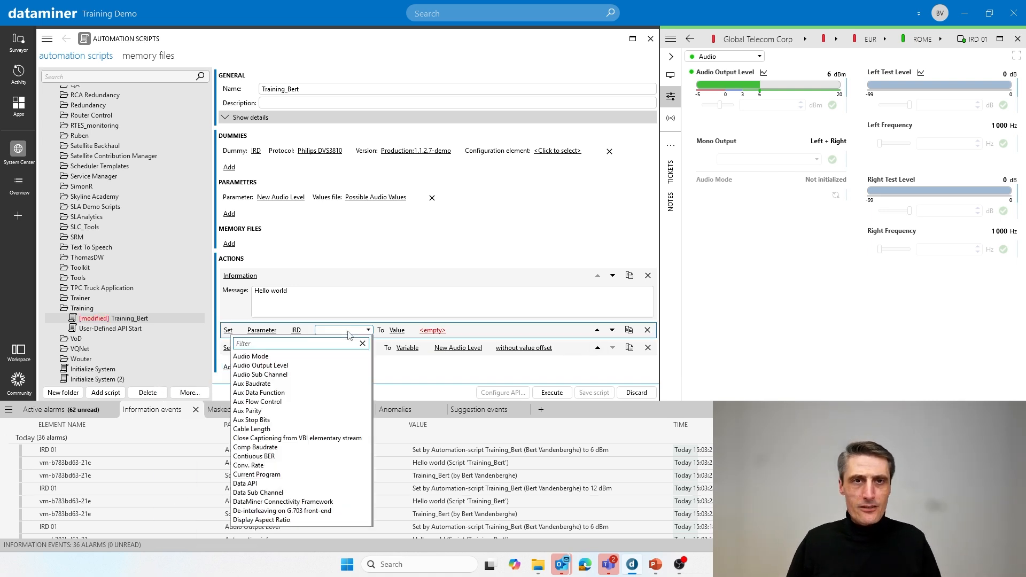
{"action": "type", "text": "In"}
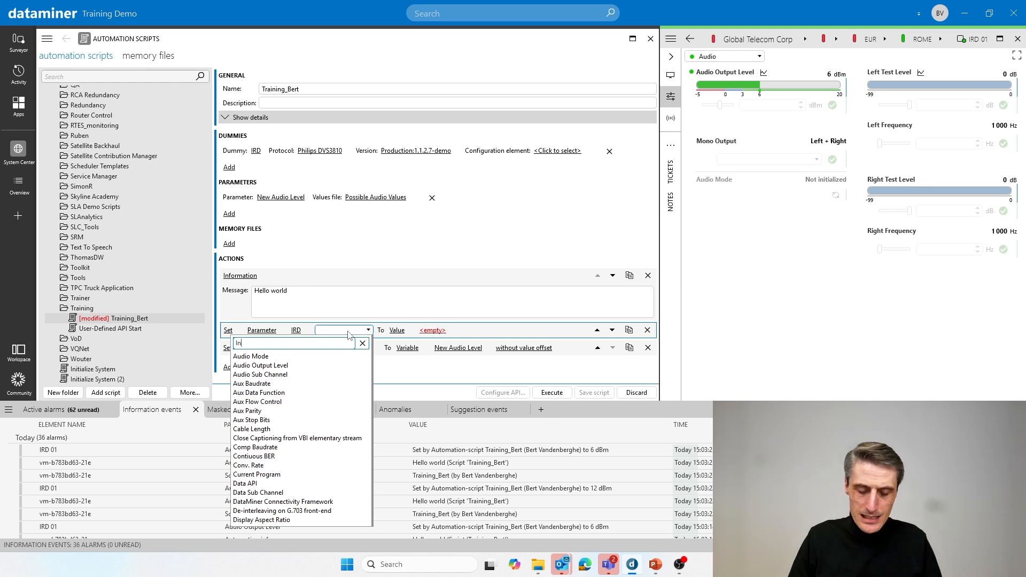
{"action": "type", "text": "b"}
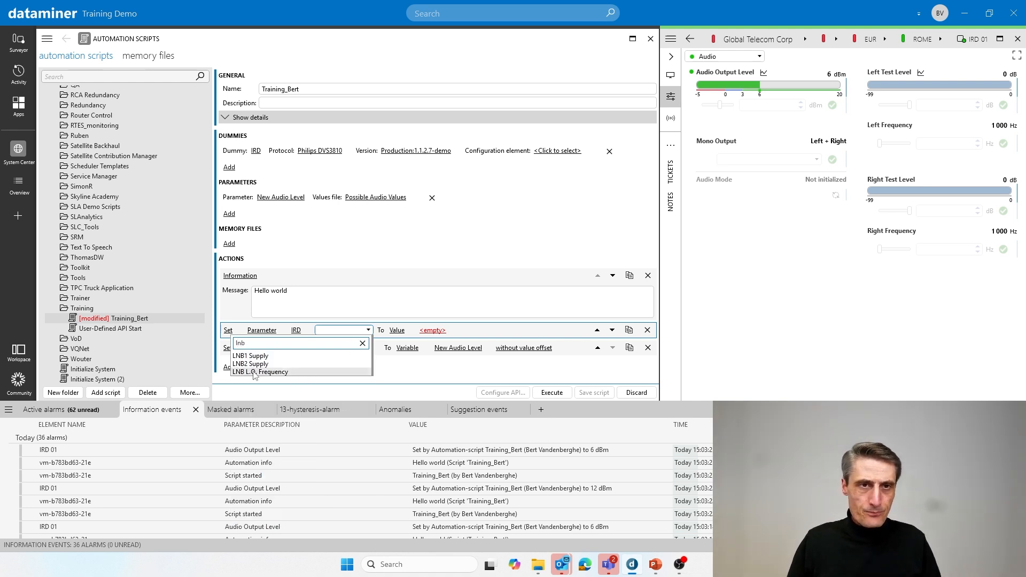
{"action": "left_click", "coordinate": [321, 354]}
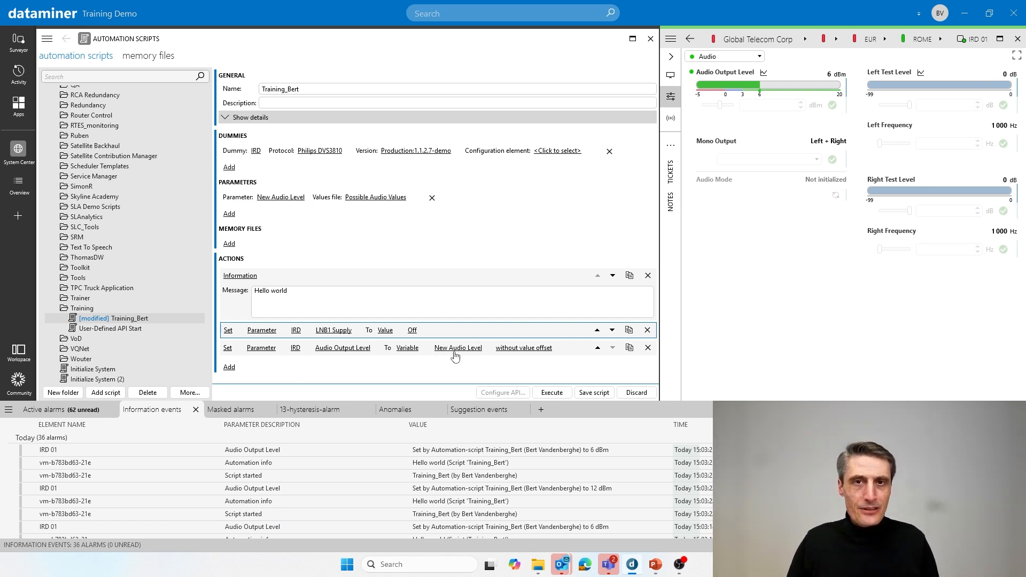
- Duplicate the LNB1 Supply action, place the copy after the Audio Output Level action, and set its value to On
{"action": "left_click", "coordinate": [231, 367]}
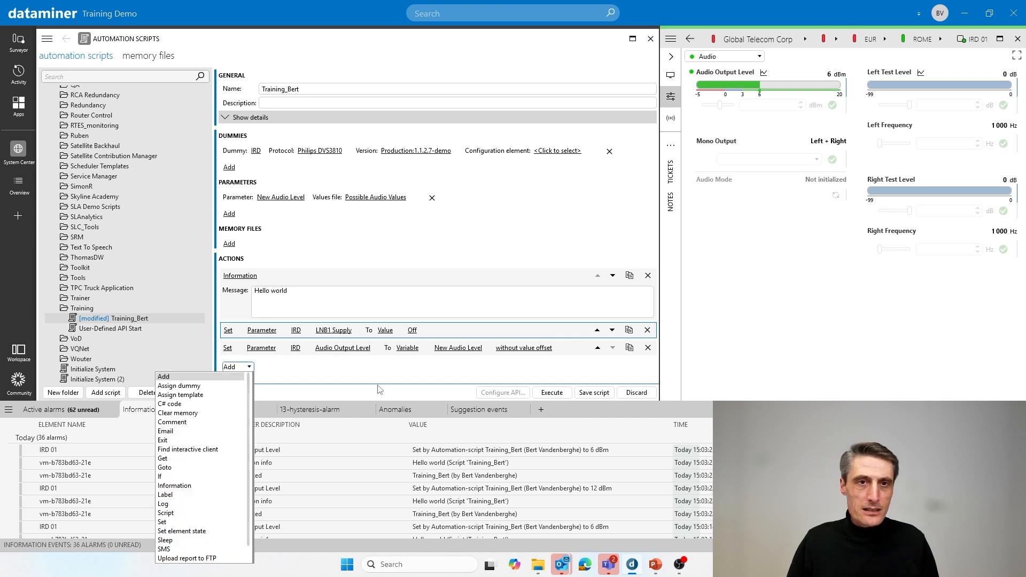
{"action": "left_click", "coordinate": [523, 369]}
{"action": "left_click", "coordinate": [629, 329]}
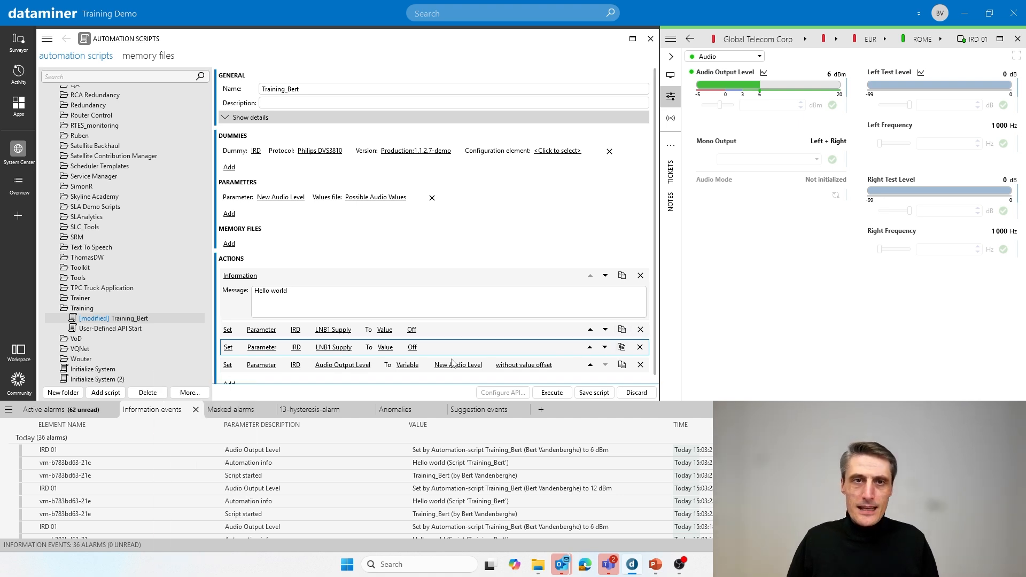
{"action": "left_click", "coordinate": [604, 347]}
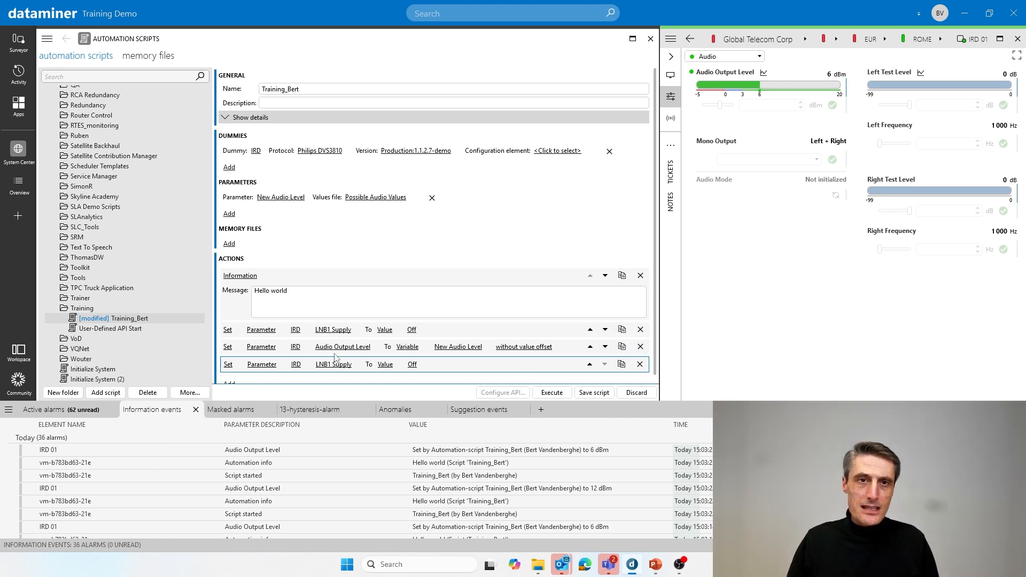
{"action": "left_click", "coordinate": [412, 365]}
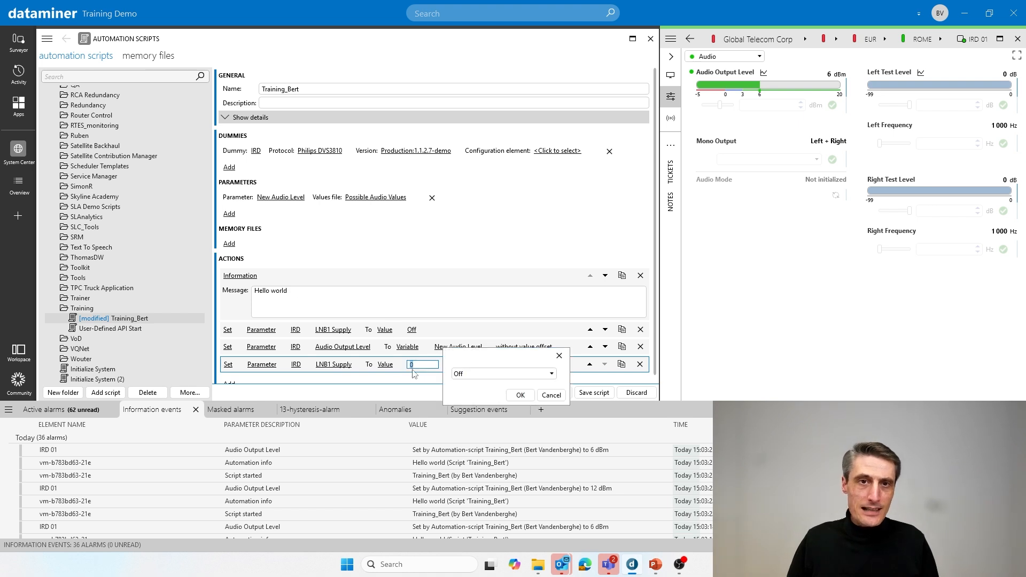
{"action": "left_click", "coordinate": [464, 373]}
{"action": "left_click", "coordinate": [459, 393]}
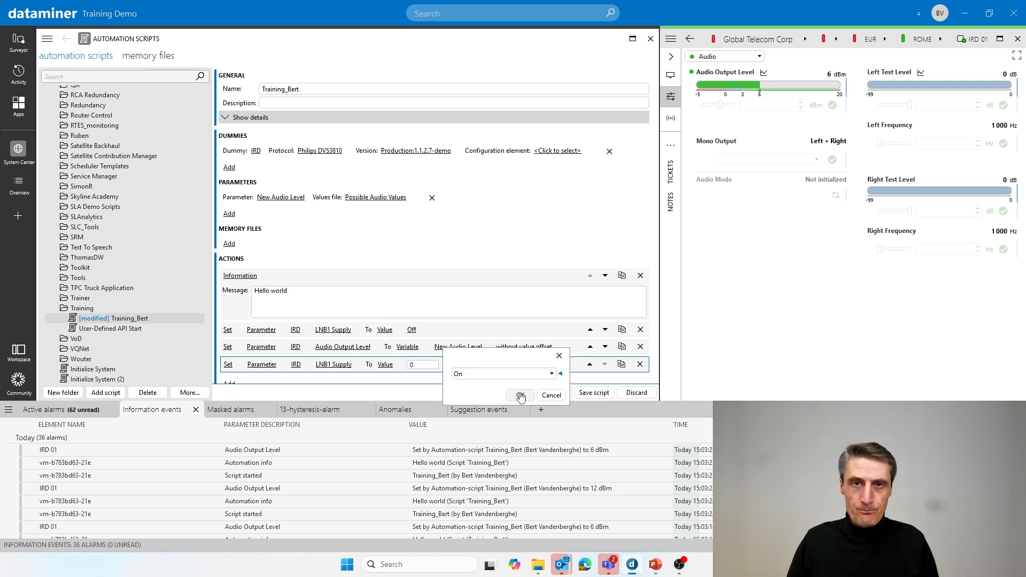
{"action": "left_click", "coordinate": [519, 395]}
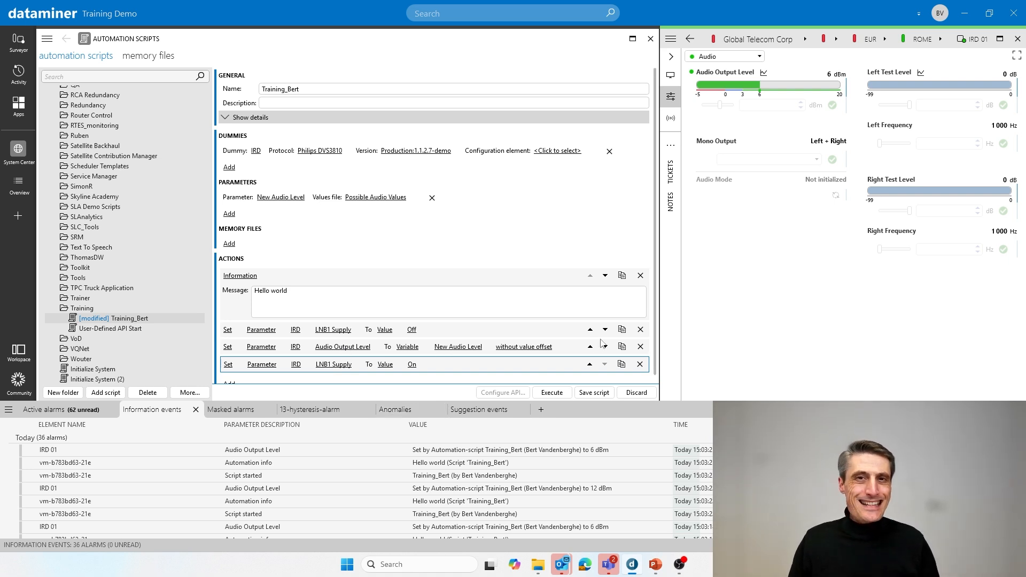
- Add a Sleep action and place it between the LNB1 Supply Off action and the Audio Output Level action
{"action": "scroll", "coordinate": [559, 340], "scroll_direction": "down", "scroll_amount": 1}
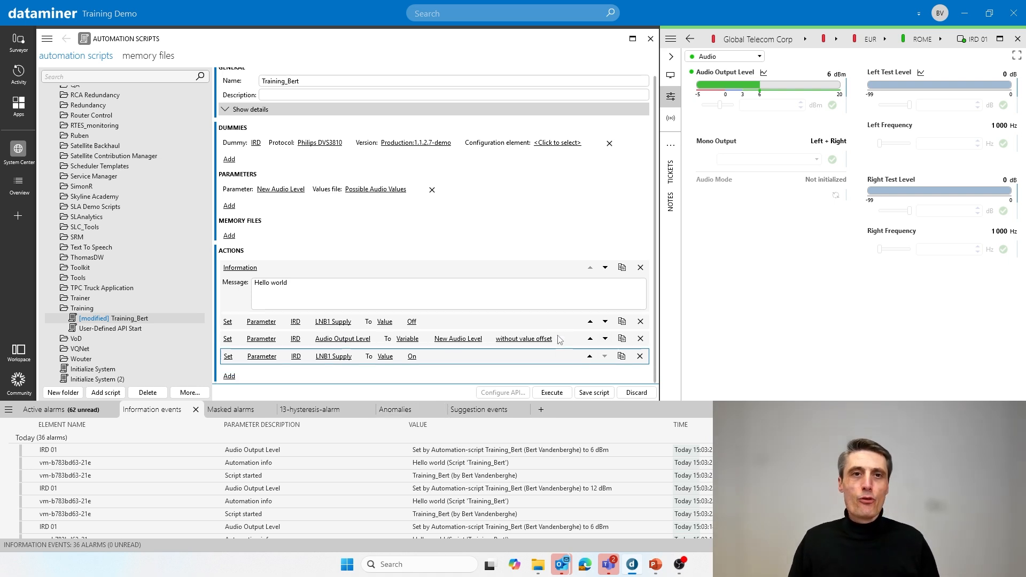
{"action": "left_click", "coordinate": [229, 378]}
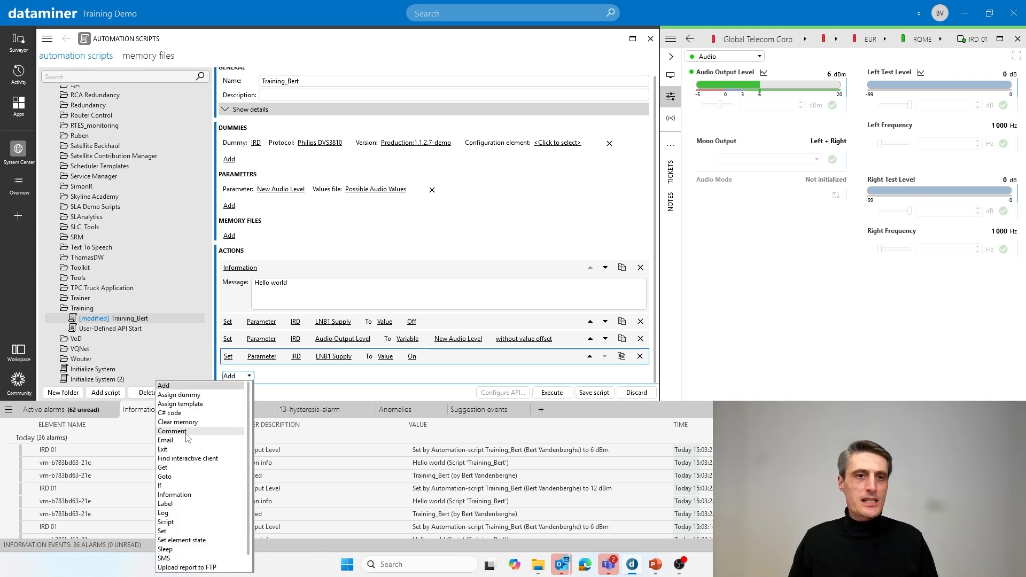
{"action": "left_click", "coordinate": [179, 549]}
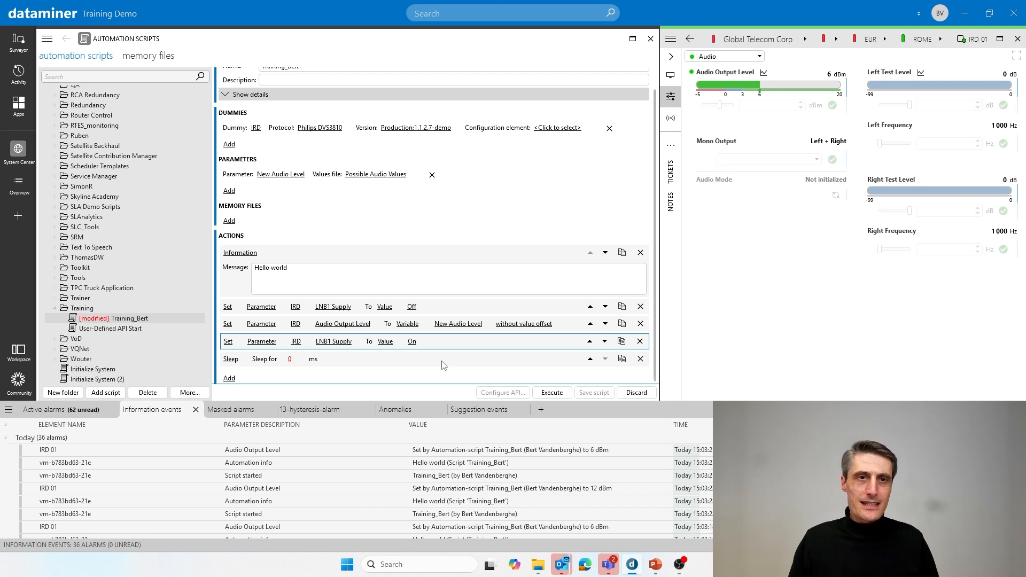
{"action": "left_click", "coordinate": [590, 359]}
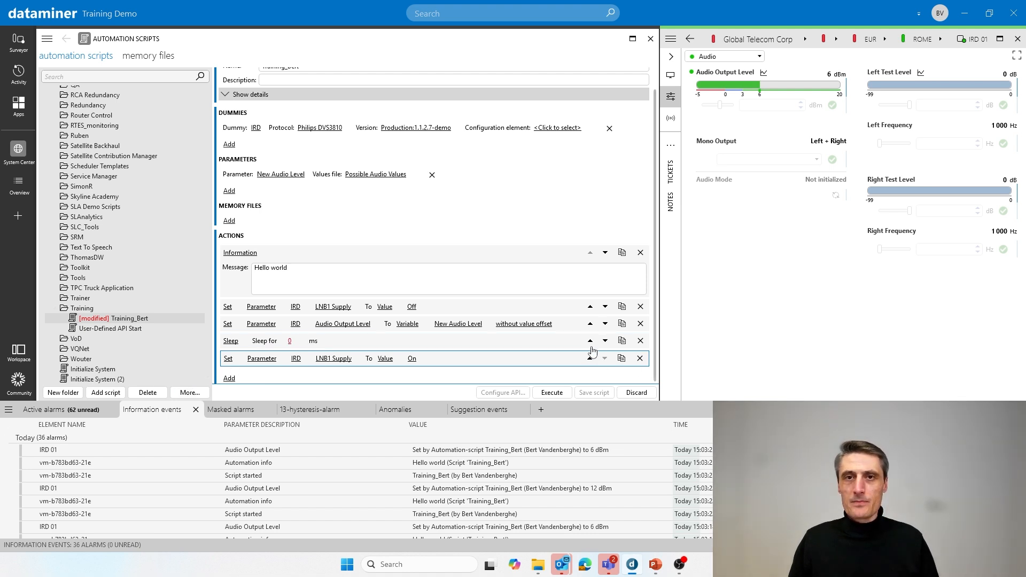
{"action": "left_click", "coordinate": [590, 341]}
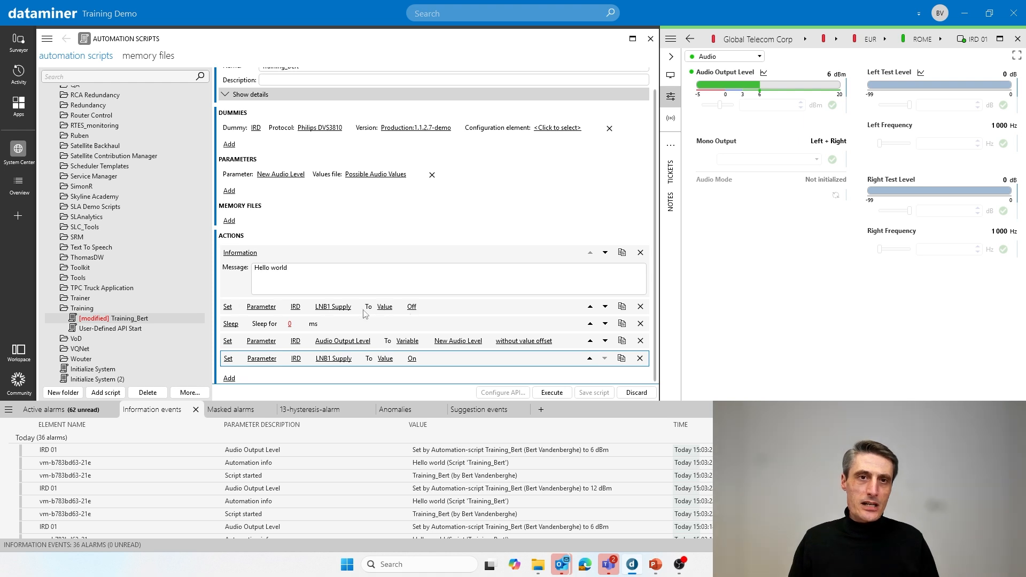
- Set the Sleep action's duration to 5000 ms and save the script
{"action": "left_click", "coordinate": [289, 325]}
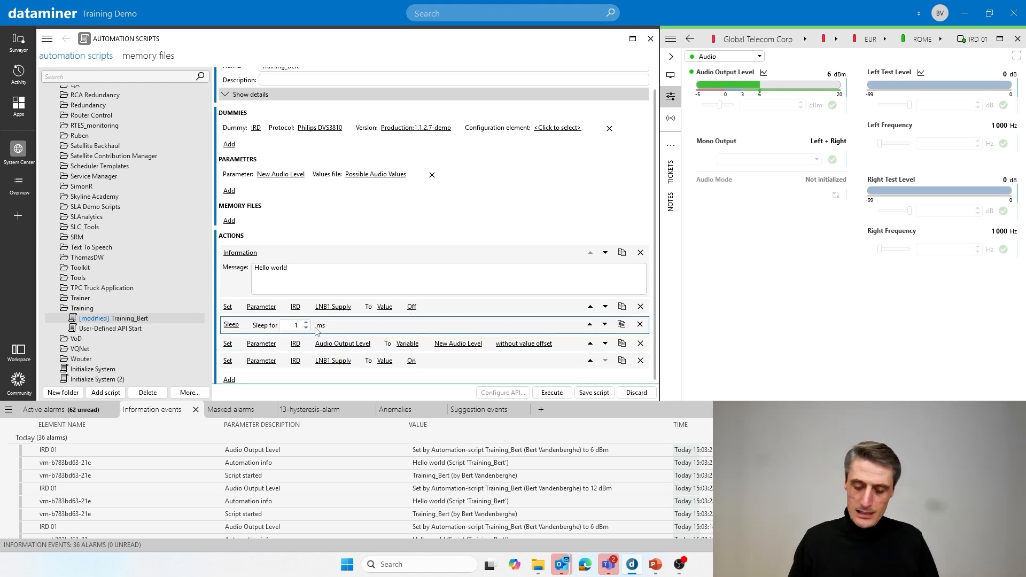
{"action": "type", "text": "5000"}
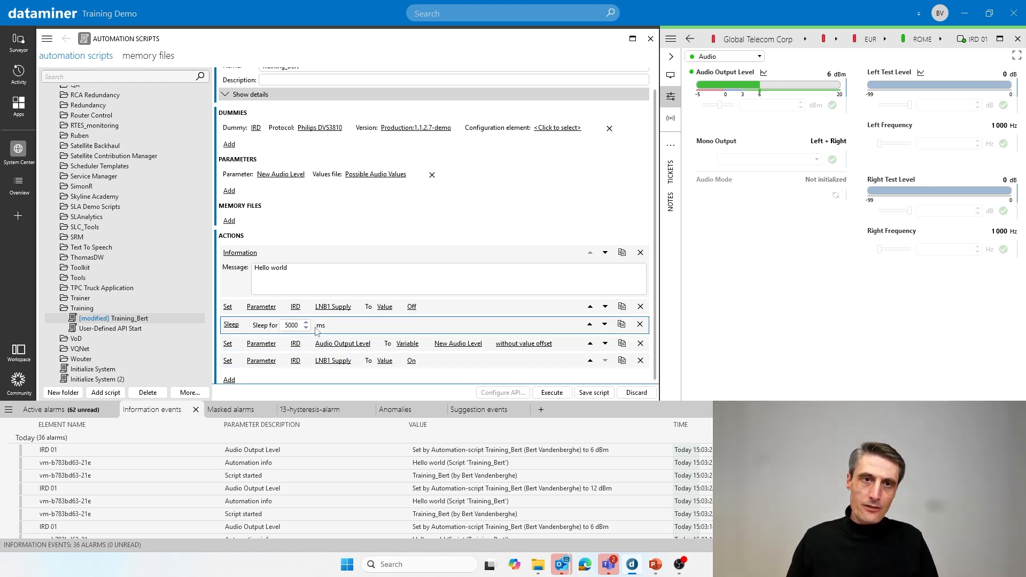
{"action": "left_click", "coordinate": [357, 331]}
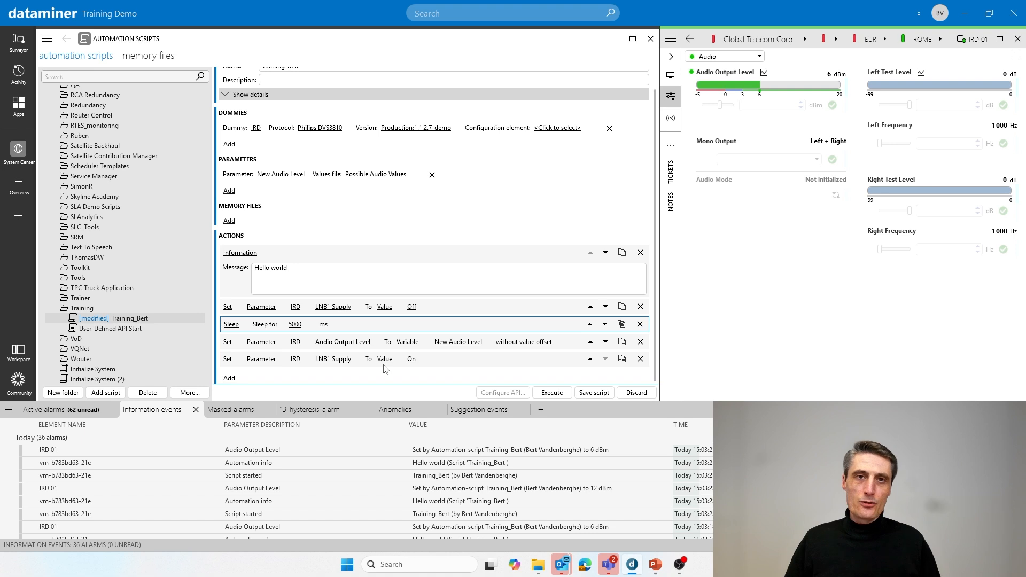
{"action": "left_click", "coordinate": [595, 394]}
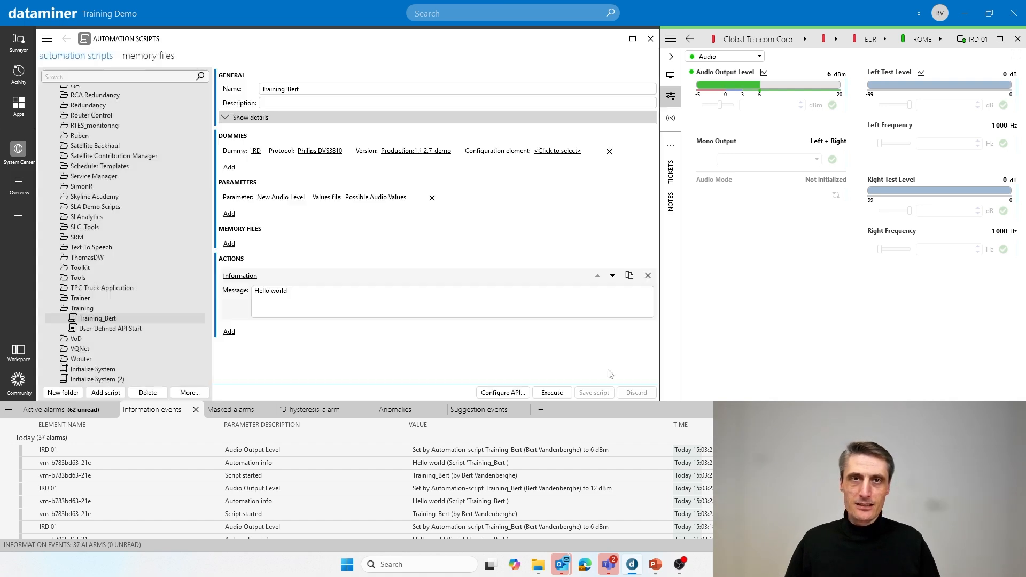
- Display the visual overview of IRD 01, focused on its Audio Output Level and LNB Supply states
{"action": "left_click", "coordinate": [672, 76]}
{"action": "scroll", "coordinate": [901, 202], "scroll_direction": "up", "scroll_amount": 3}
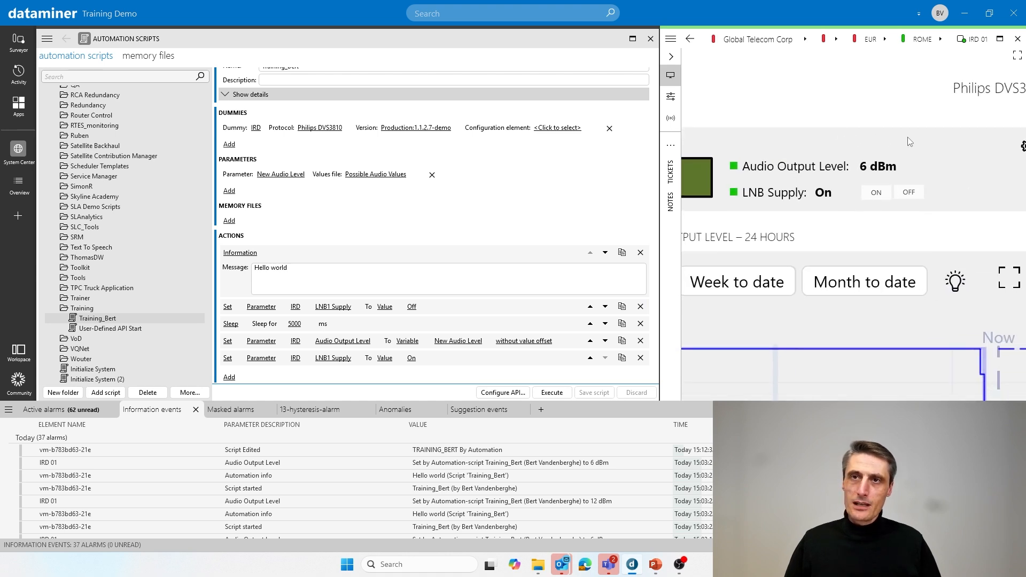
{"action": "left_click_drag", "start_coordinate": [904, 148], "coordinate": [920, 155]}
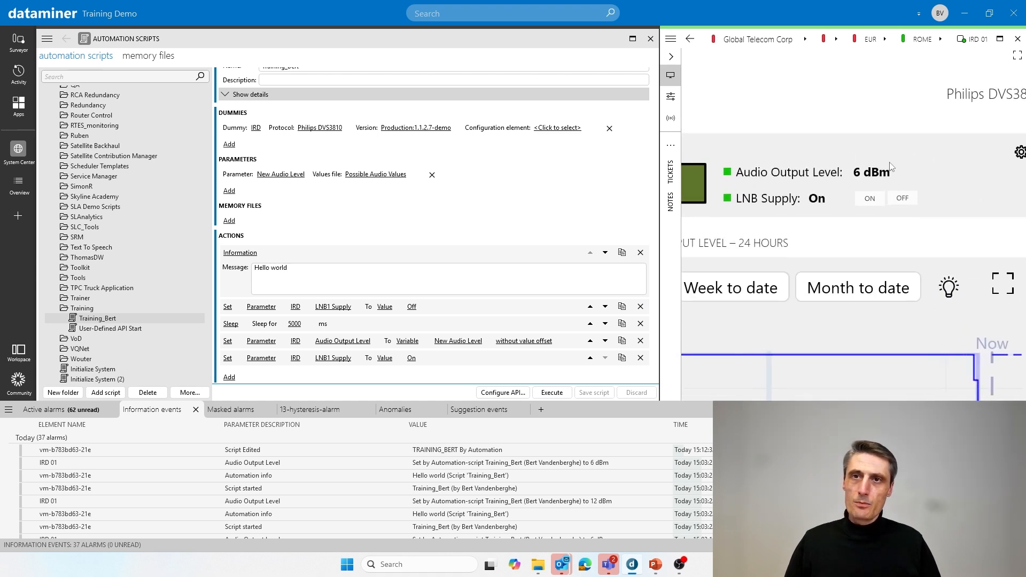
- Execute the training script on IRD 01 with New Audio Level set to High: 12 dBm
{"action": "left_click", "coordinate": [559, 395]}
{"action": "left_click_drag", "start_coordinate": [468, 117], "coordinate": [369, 77]}
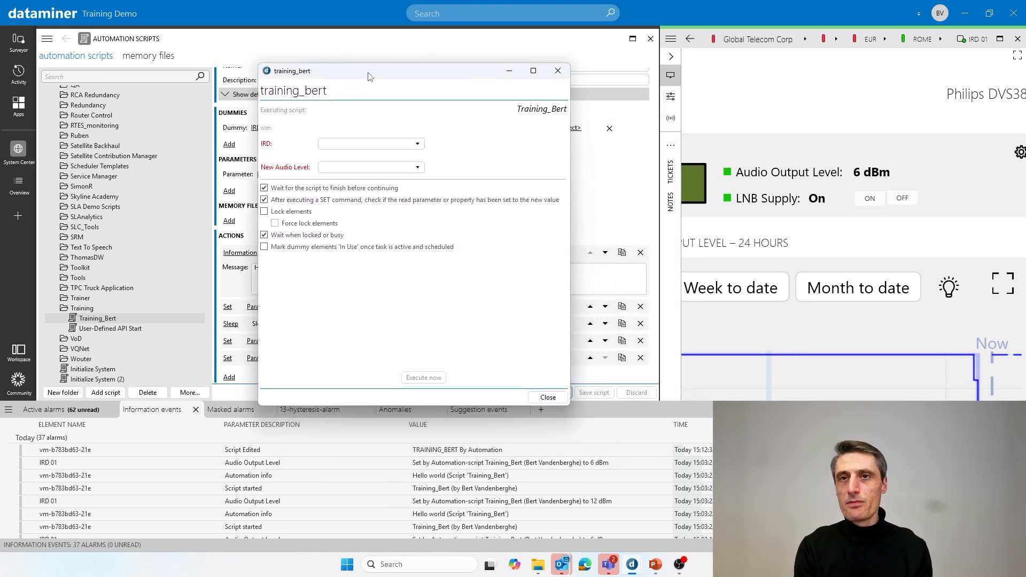
{"action": "left_click", "coordinate": [413, 144]}
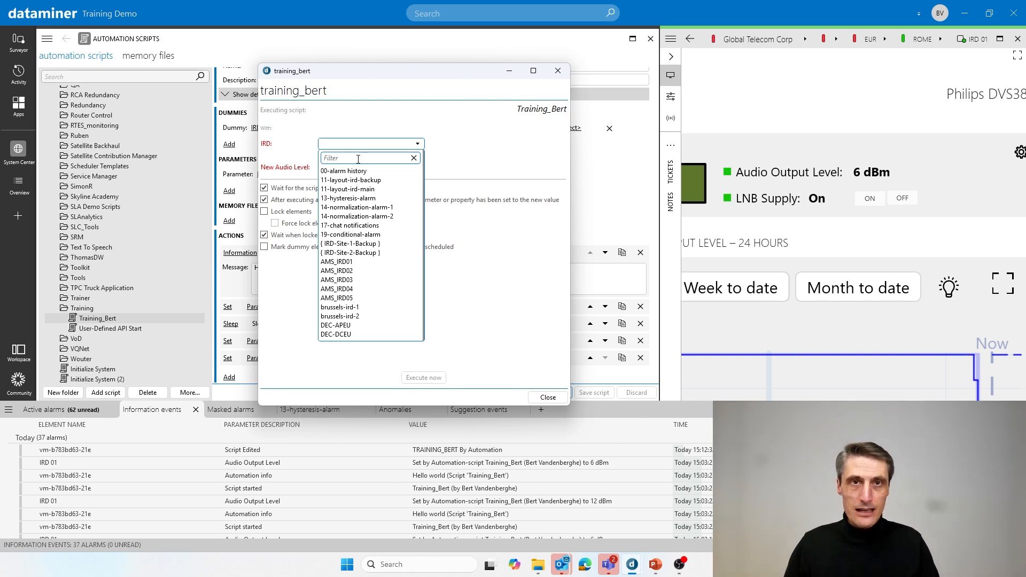
{"action": "type", "text": "irs"}
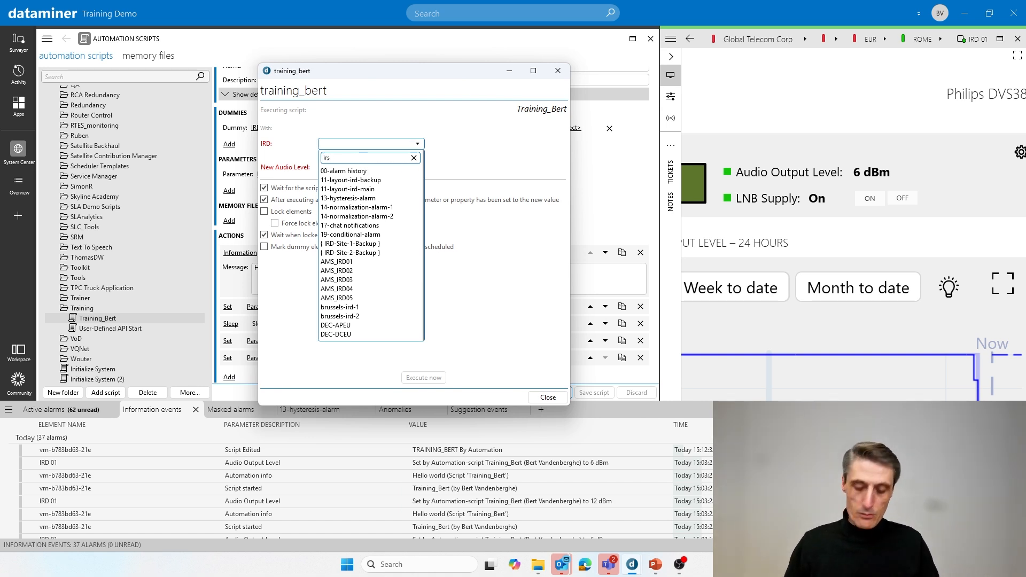
{"action": "key", "text": "BackSpace"}
{"action": "type", "text": "d"}
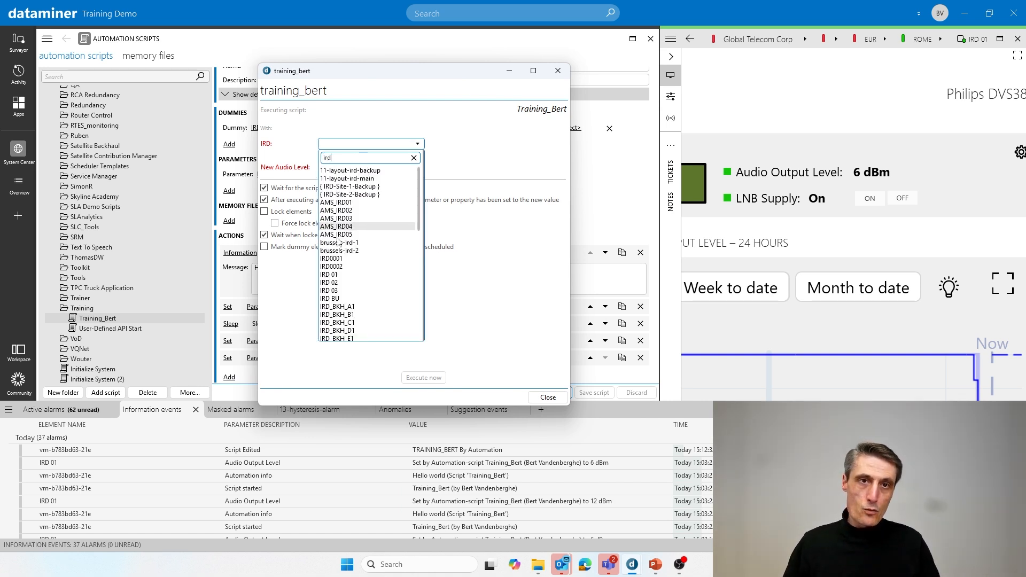
{"action": "left_click", "coordinate": [344, 273]}
{"action": "left_click", "coordinate": [353, 169]}
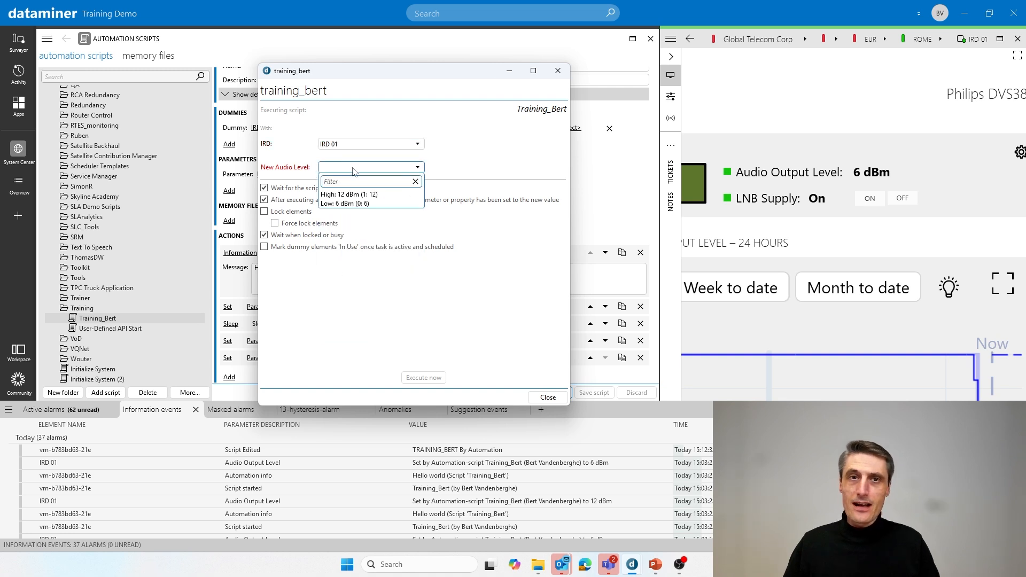
{"action": "left_click", "coordinate": [357, 197]}
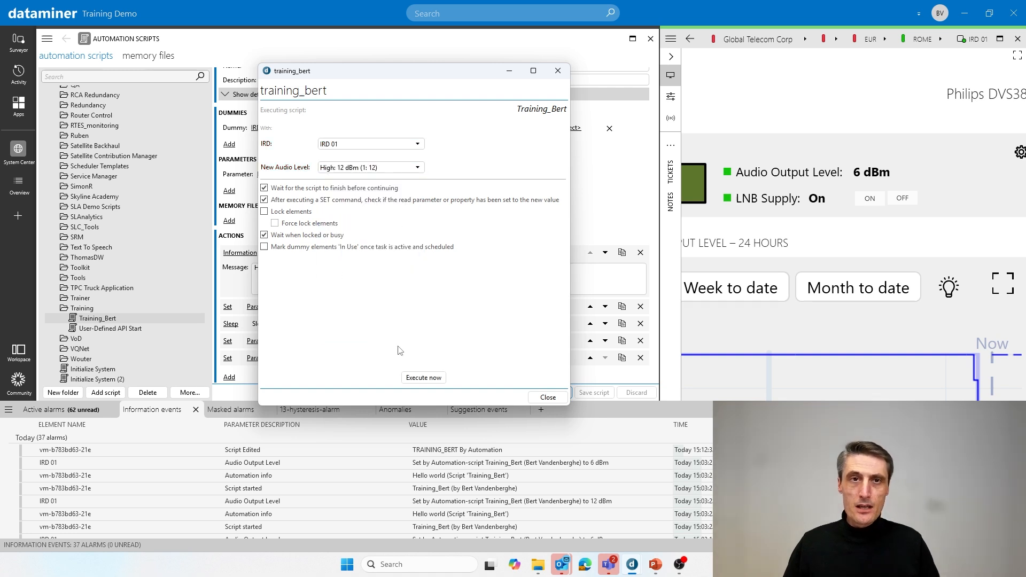
{"action": "left_click", "coordinate": [424, 378]}
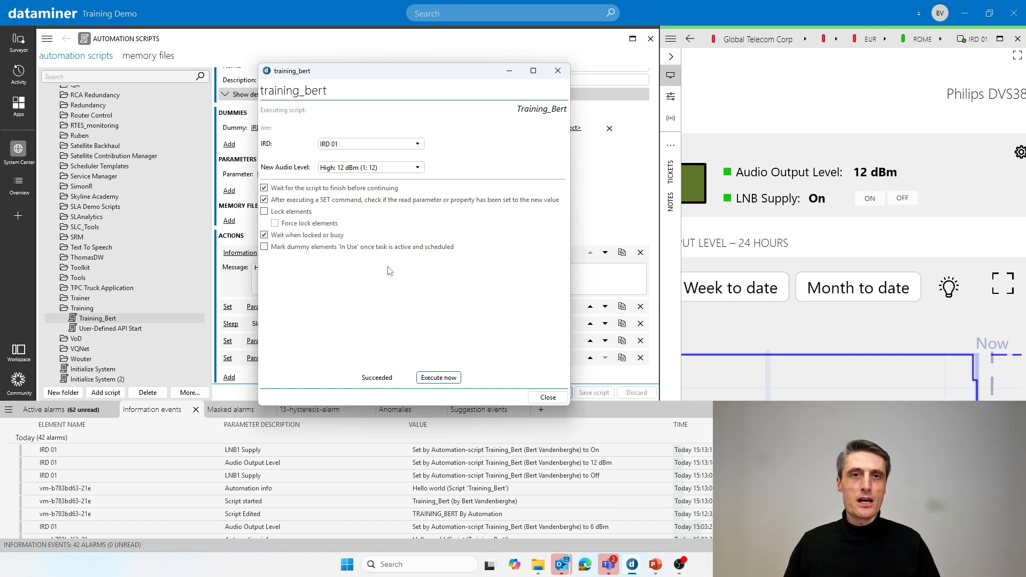
- Execute the script again with New Audio Level set to Low: 6 dBm and without waiting for the script to finish
{"action": "left_click", "coordinate": [357, 169]}
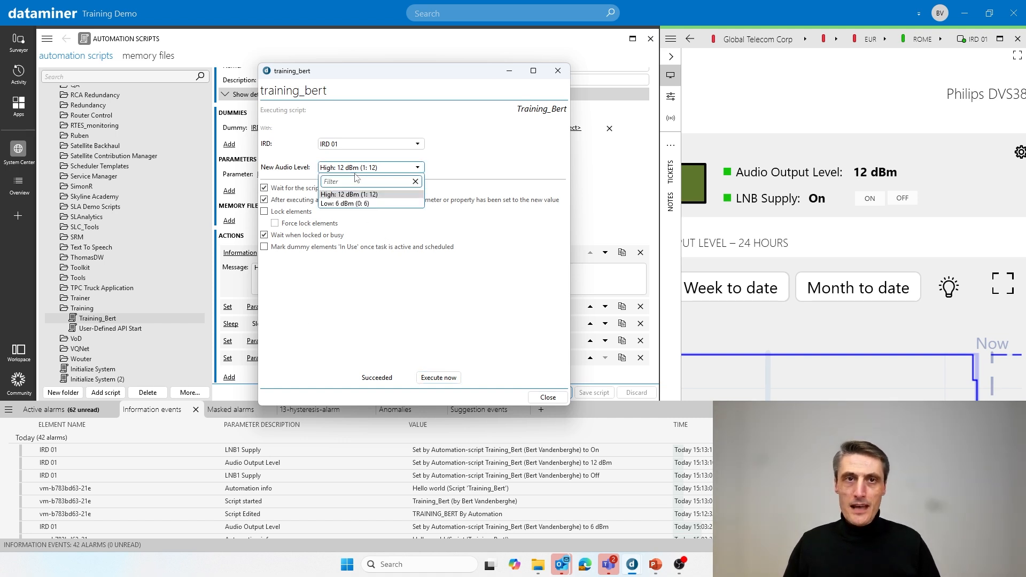
{"action": "left_click", "coordinate": [349, 203]}
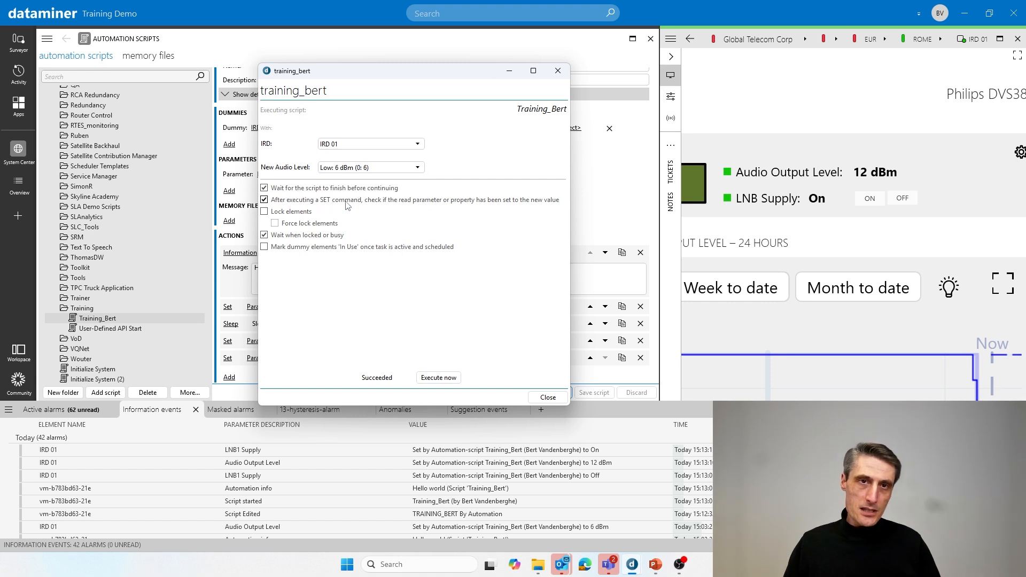
{"action": "left_click", "coordinate": [264, 189]}
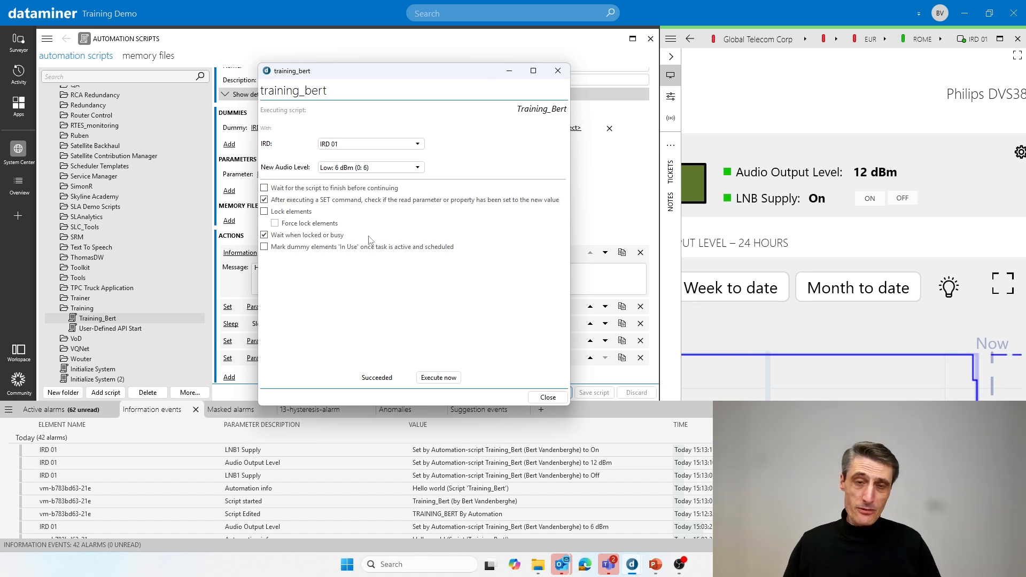
{"action": "left_click", "coordinate": [439, 378]}
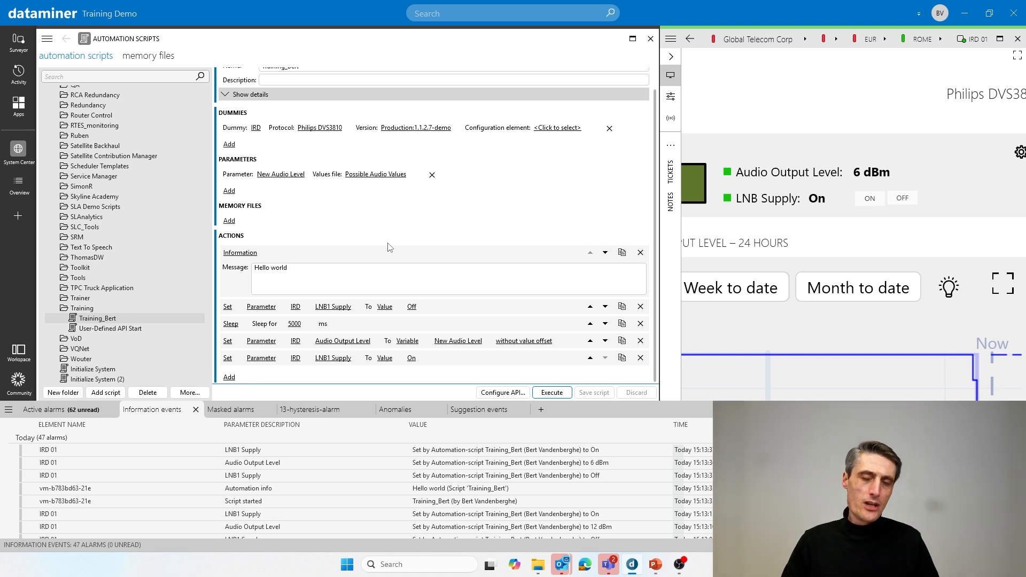
- Review the script's execution options, such as waiting, set verification and element locking, and close the dialog without executing
{"action": "left_click", "coordinate": [552, 393]}
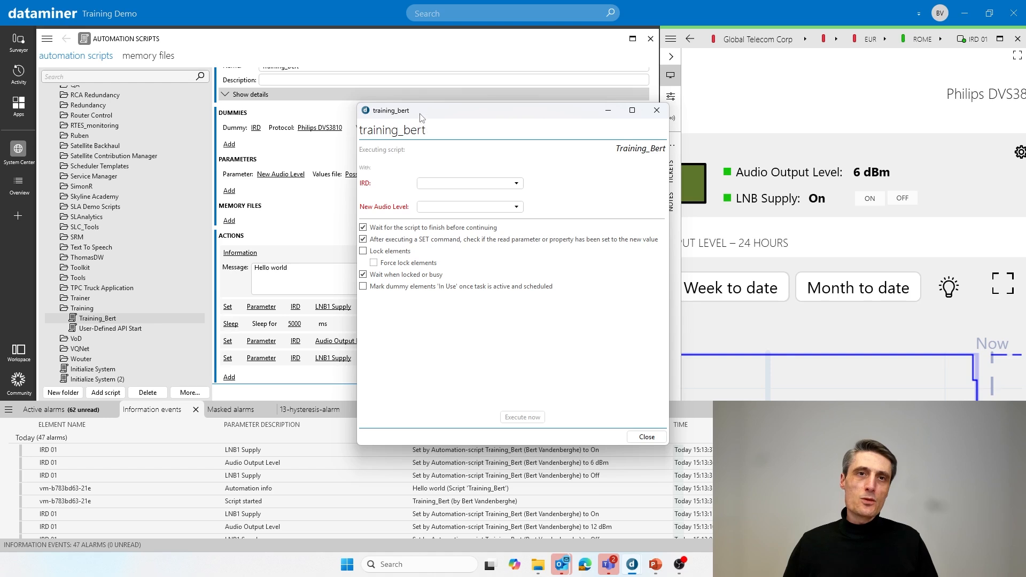
{"action": "left_click_drag", "start_coordinate": [420, 115], "coordinate": [317, 66]}
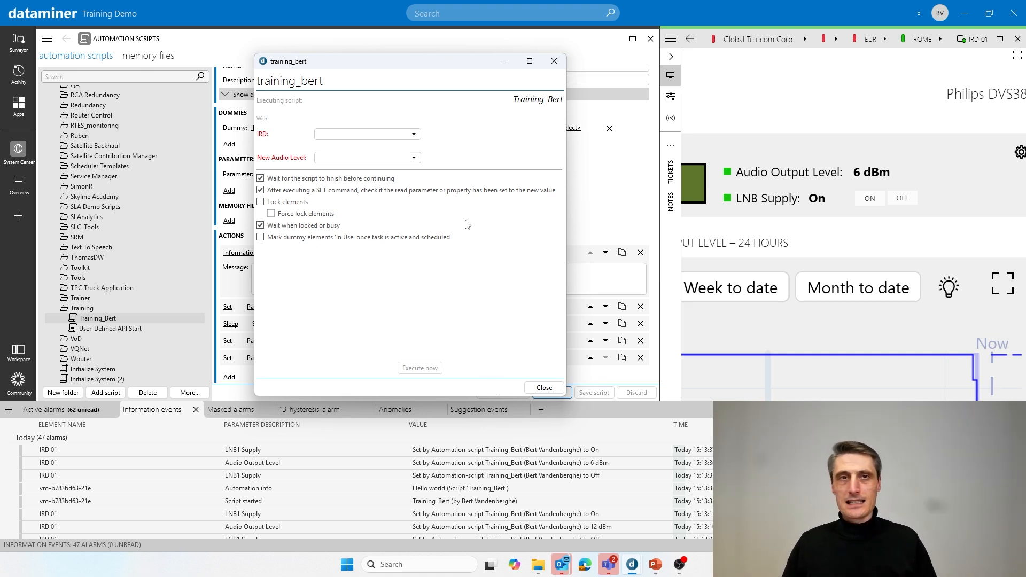
{"action": "left_click", "coordinate": [553, 61]}
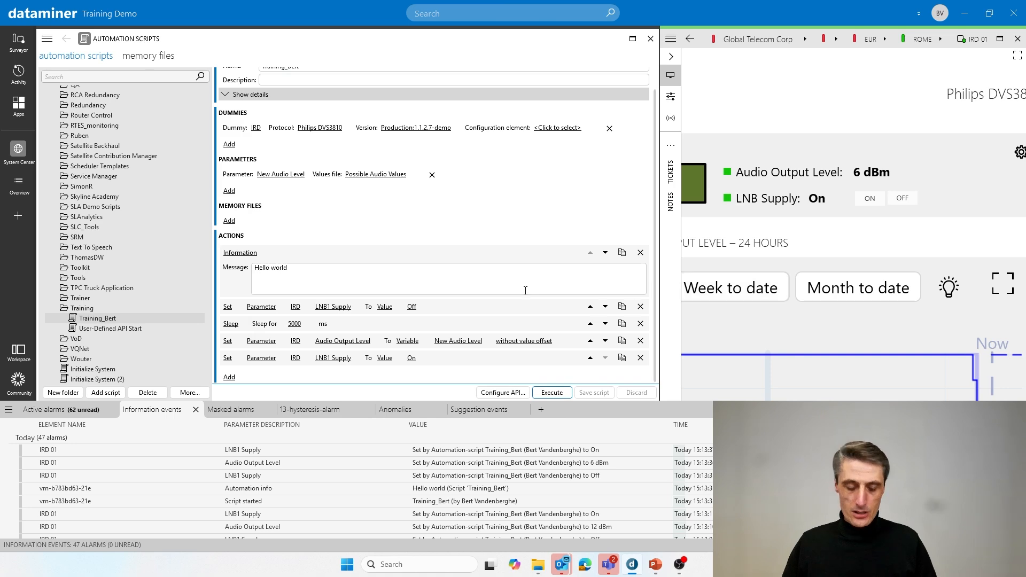